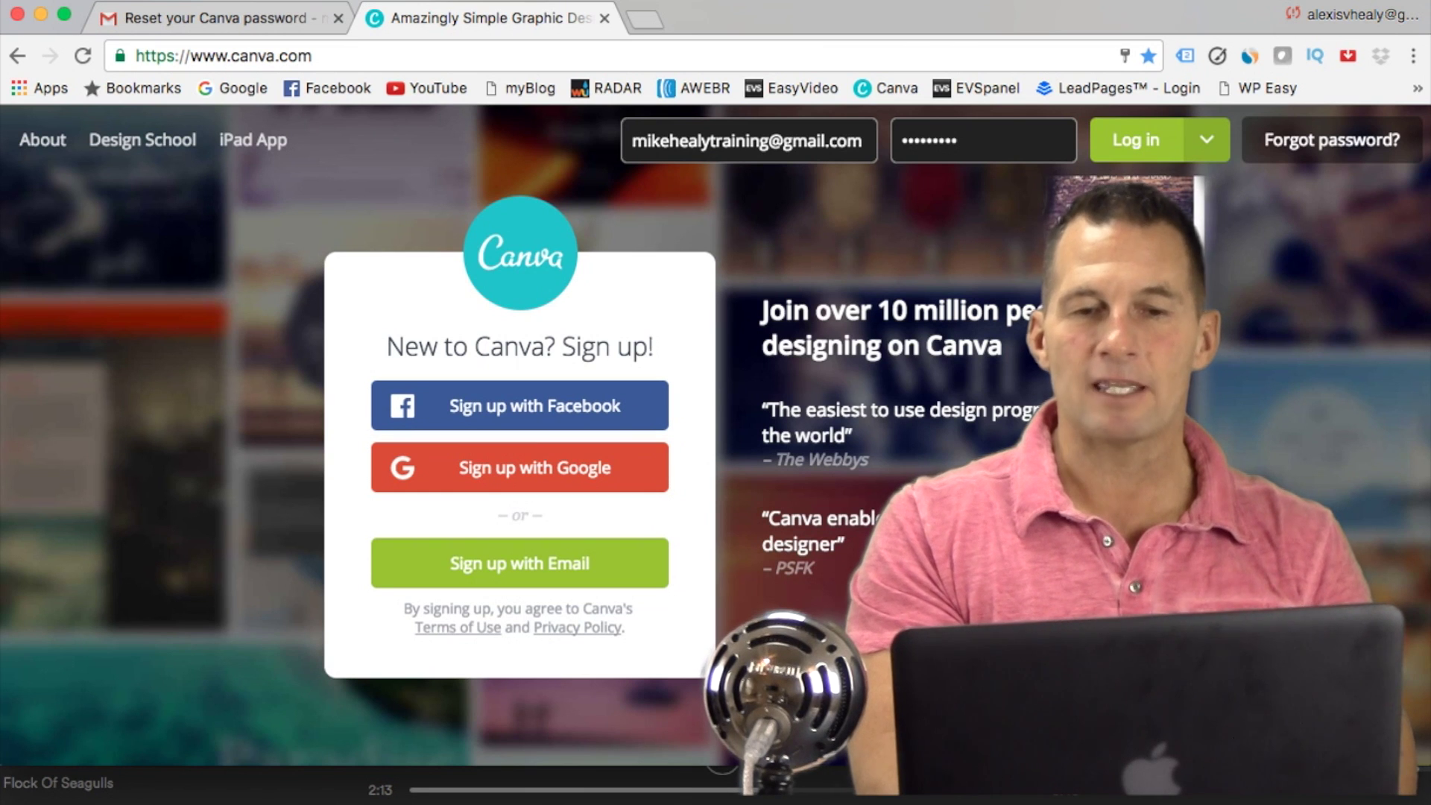
Step: Log in to the existing account with the e-mail and password already filled in
left_click(1147, 140)
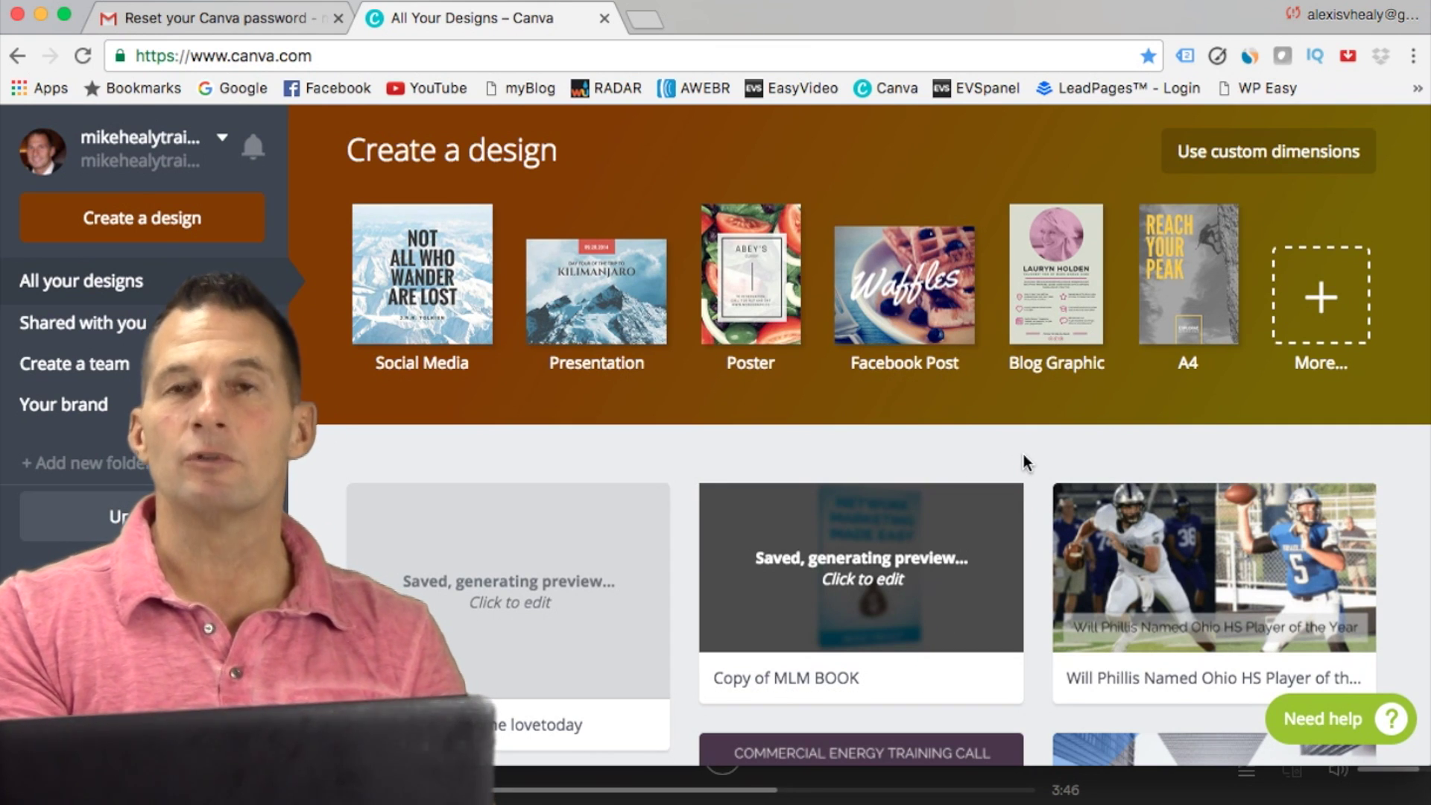
Step: Look through the account's existing designs and the "Recruit Your Heart Out" video image's options
scroll(1022, 455, "down", 10)
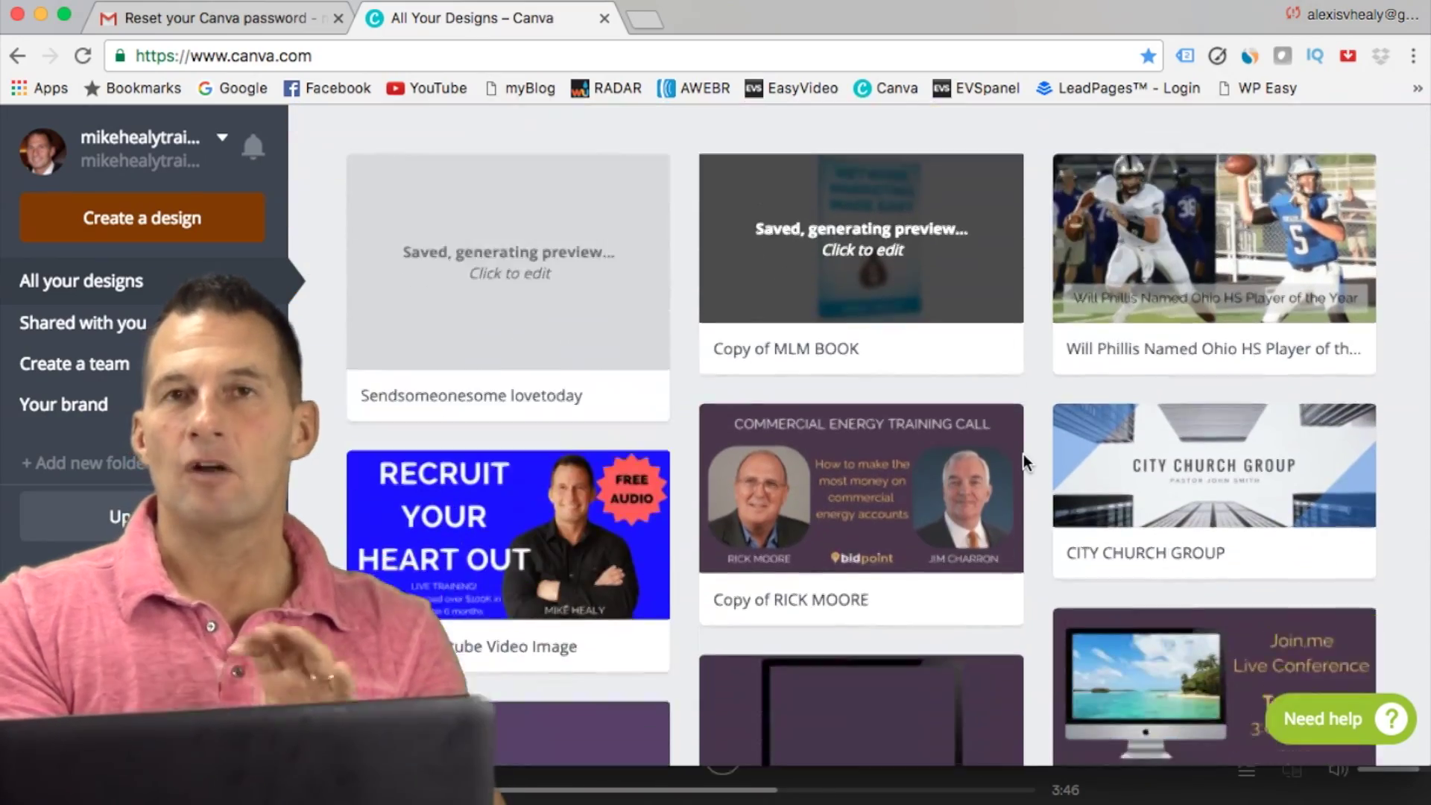
scroll(1022, 454, "down", 10)
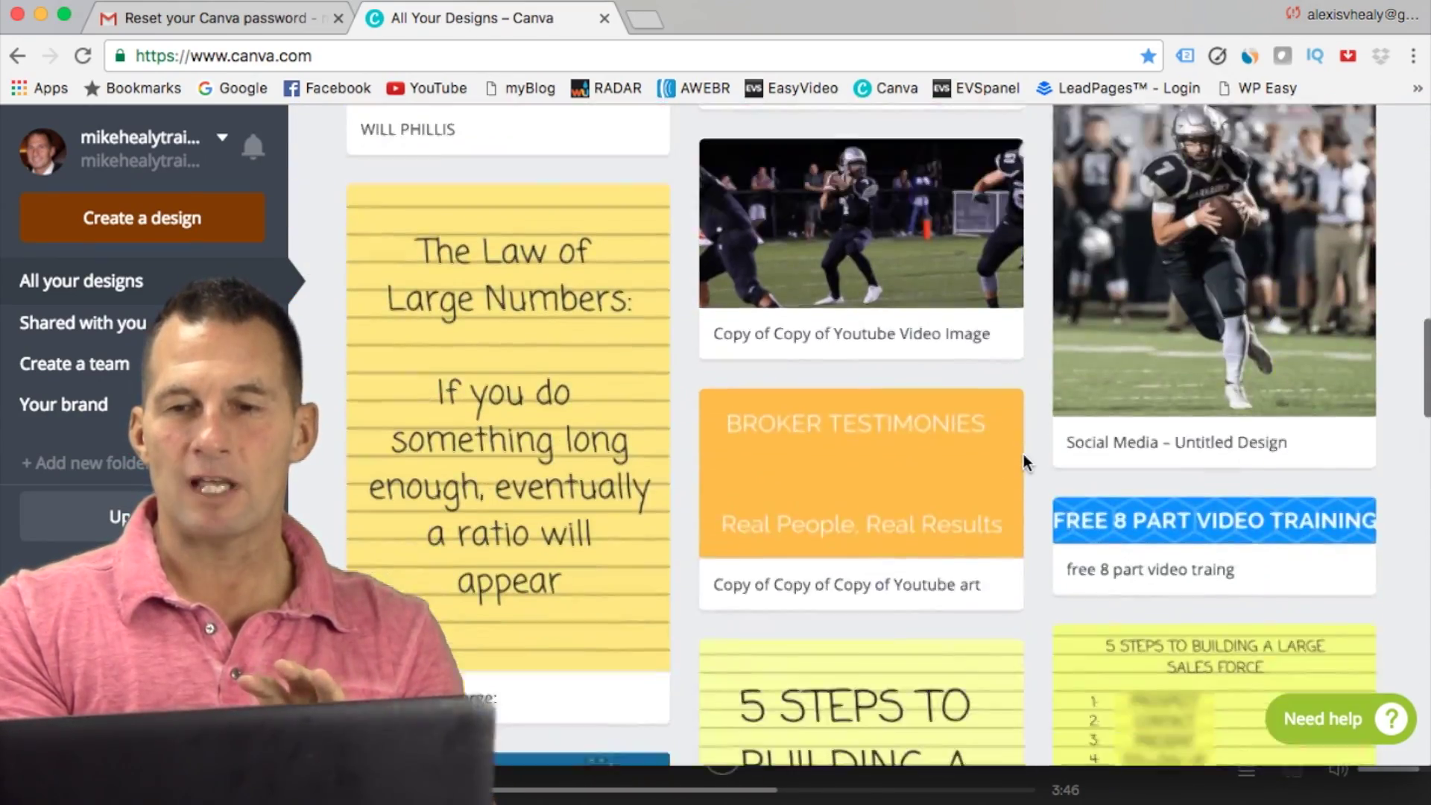
scroll(1022, 454, "down", 15)
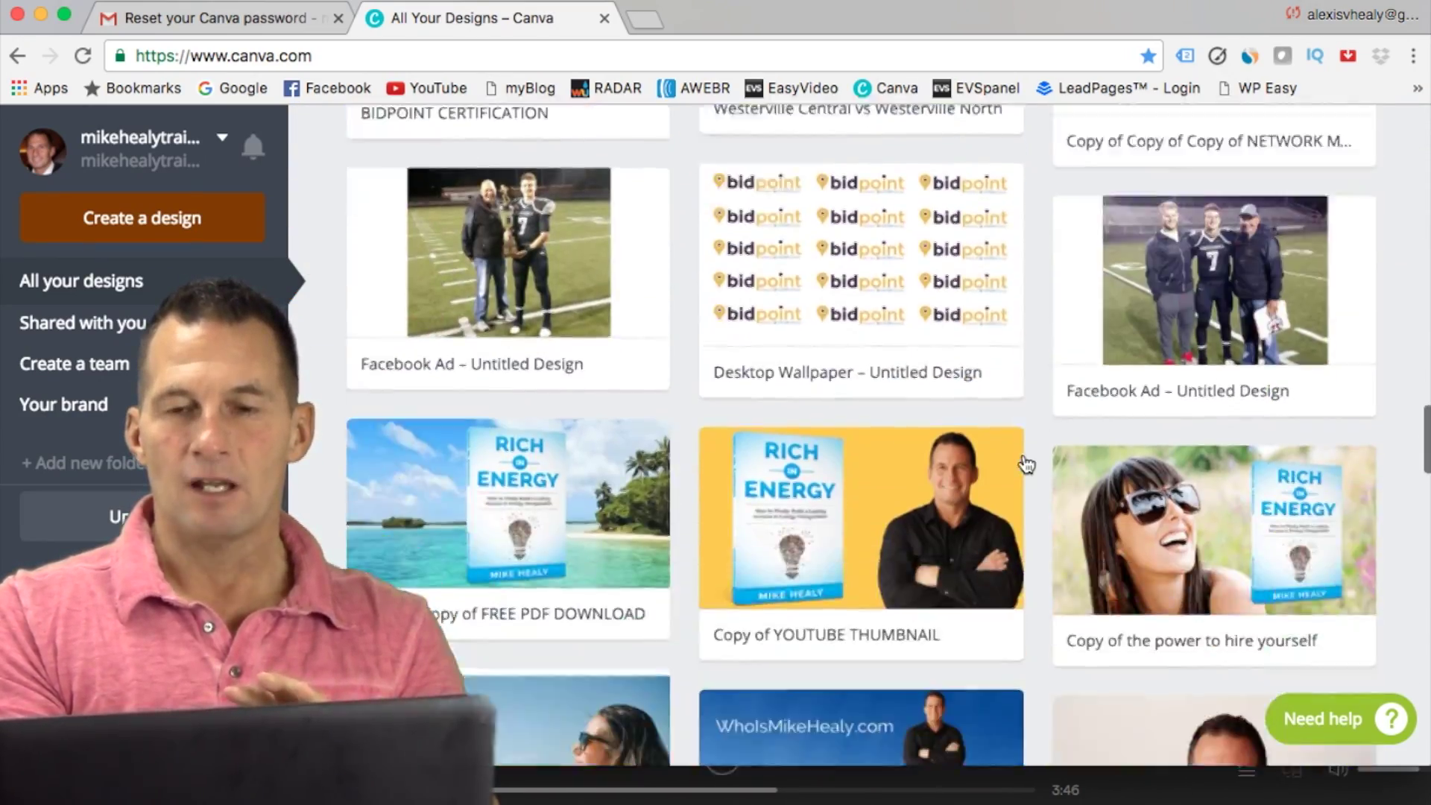
scroll(1026, 464, "down", 15)
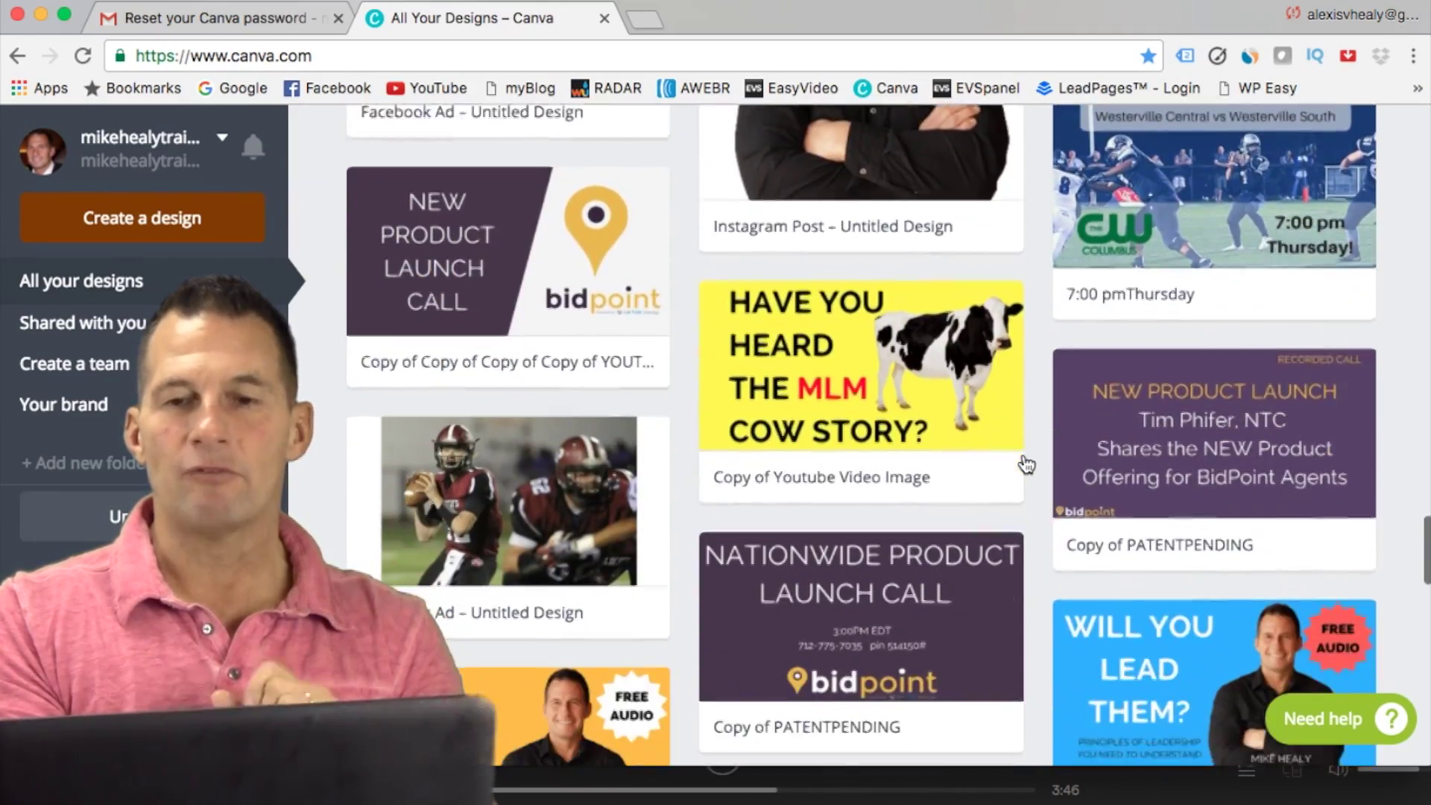
scroll(1025, 464, "down", 5)
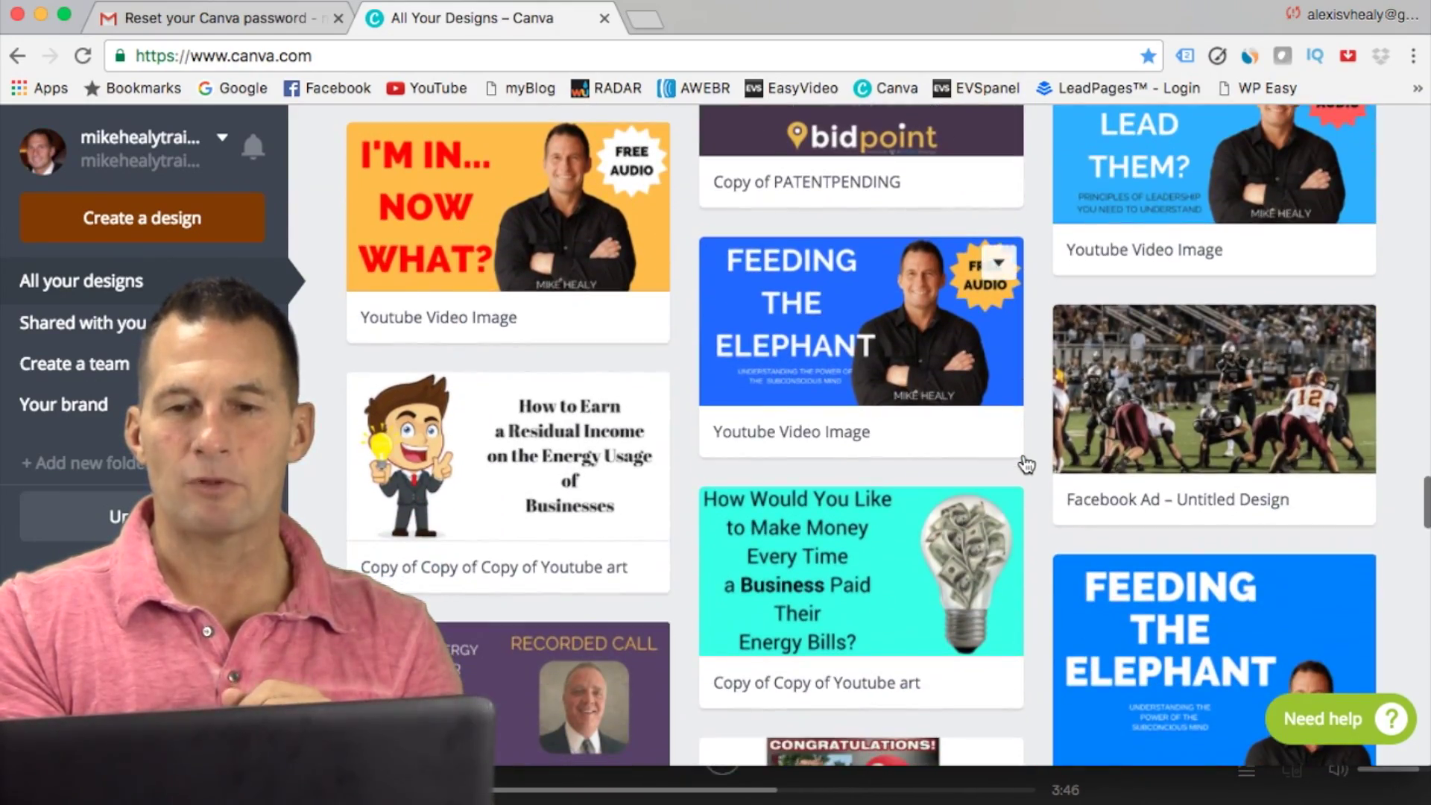
scroll(1026, 465, "down", 15)
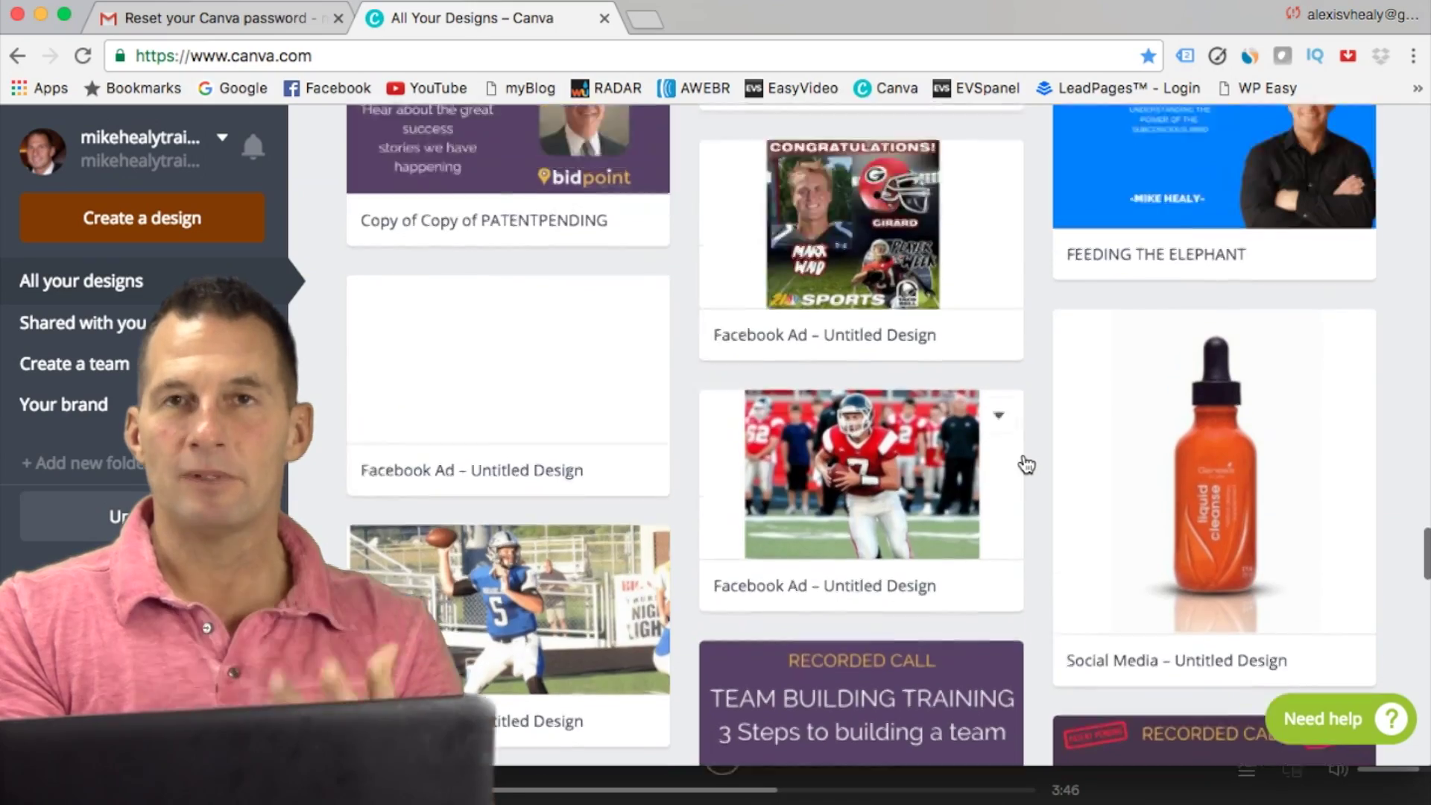
scroll(1026, 465, "up", 20)
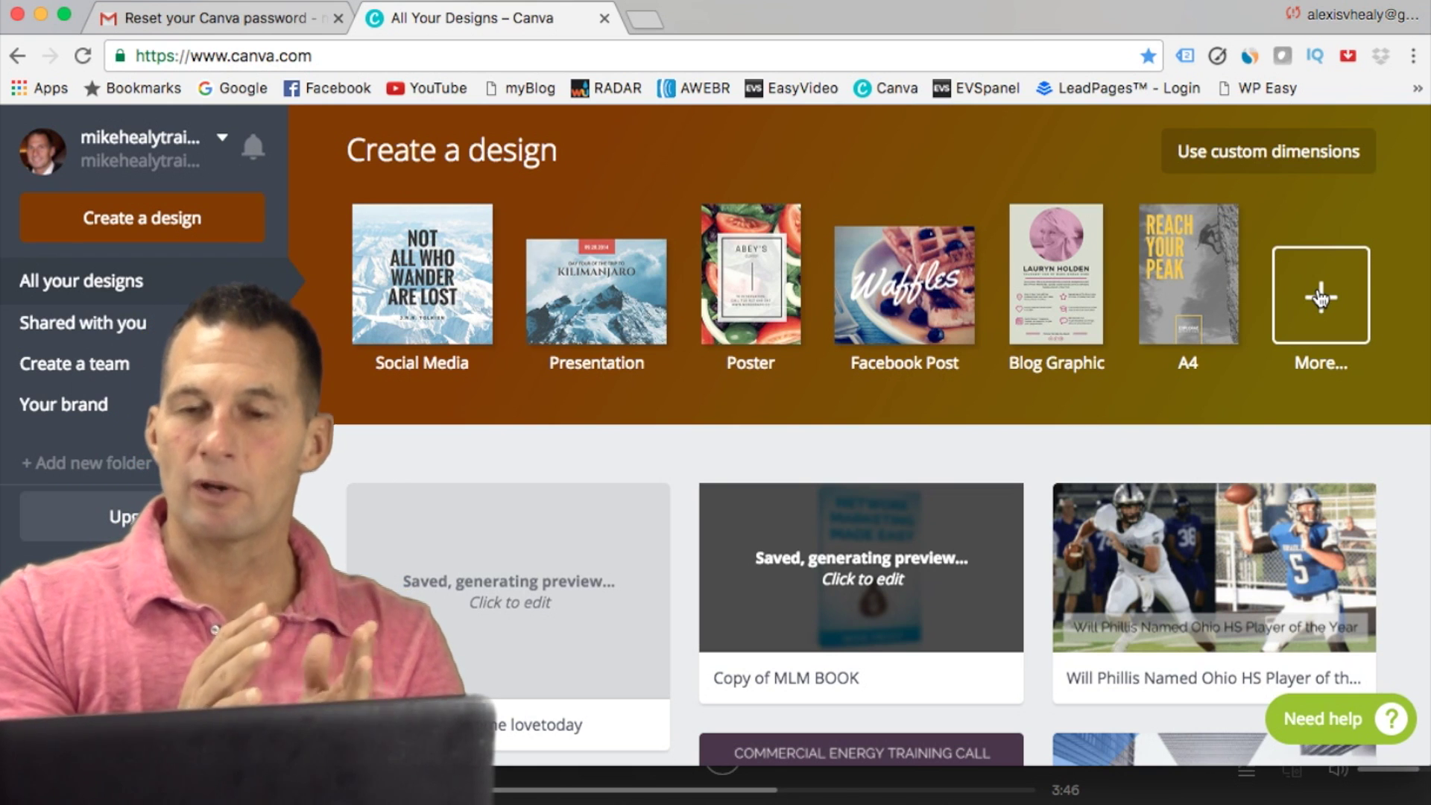
scroll(1249, 385, "down", 5)
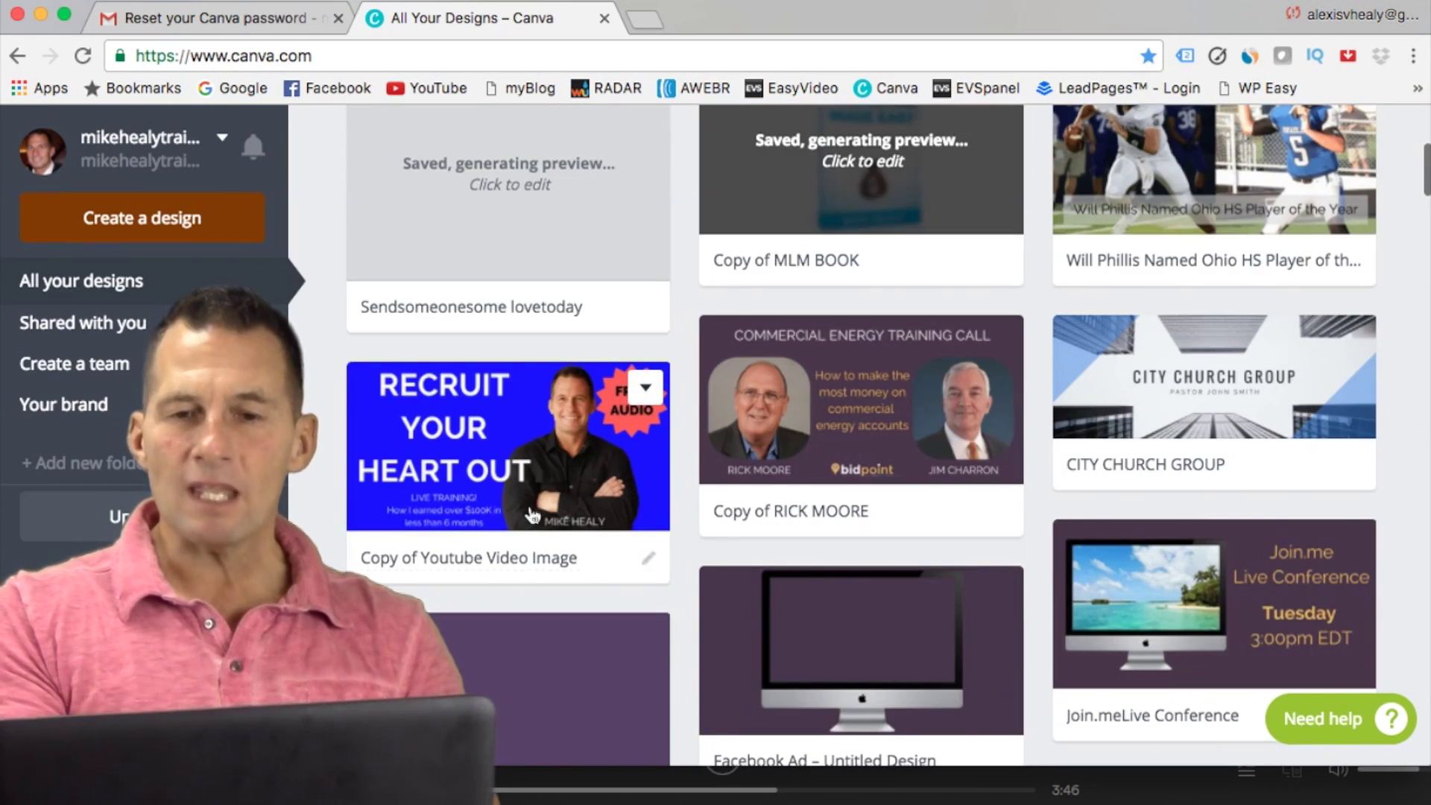
left_click(645, 387)
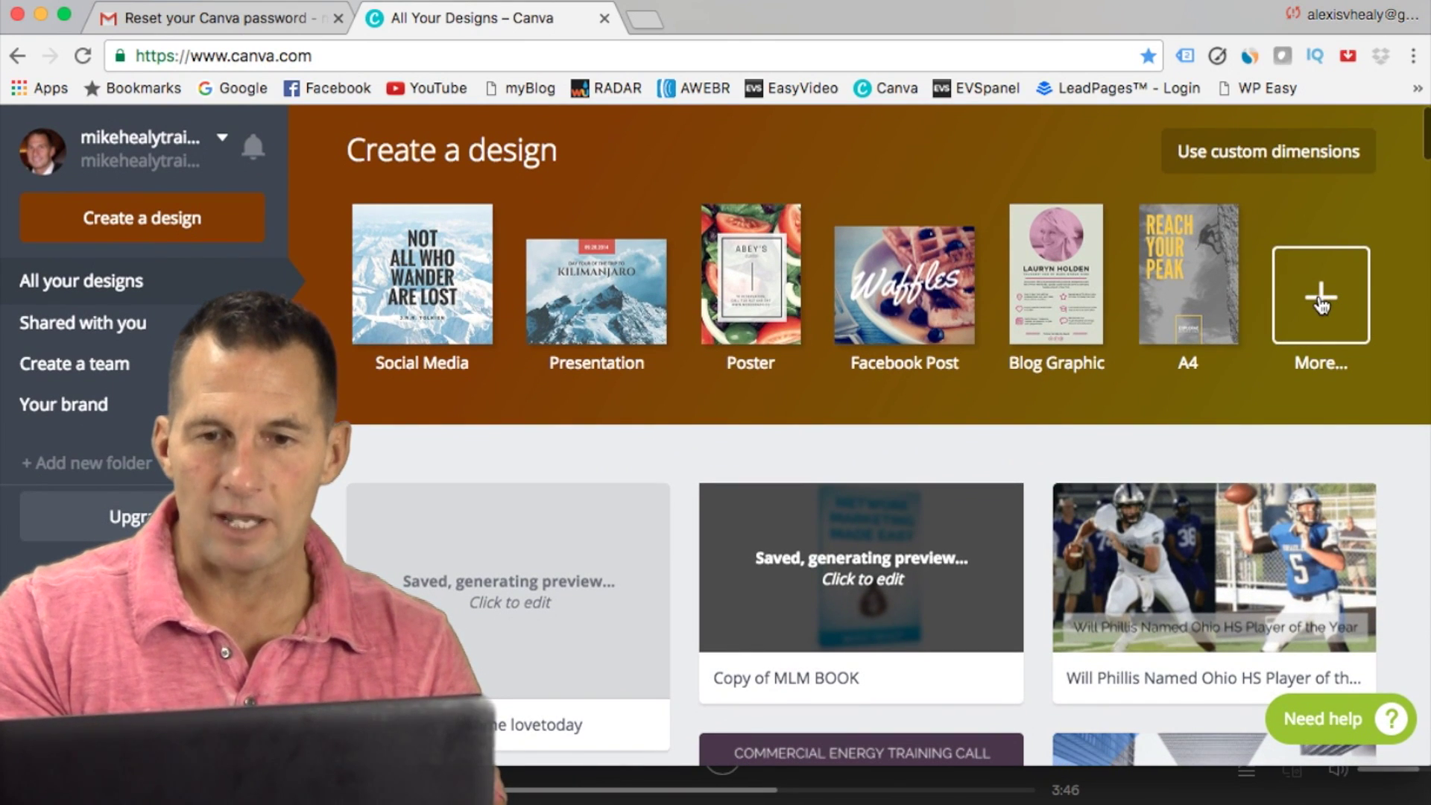
Step: Show all design types and create a blank Facebook Cover from Social Media & Email Headers
left_click(1320, 298)
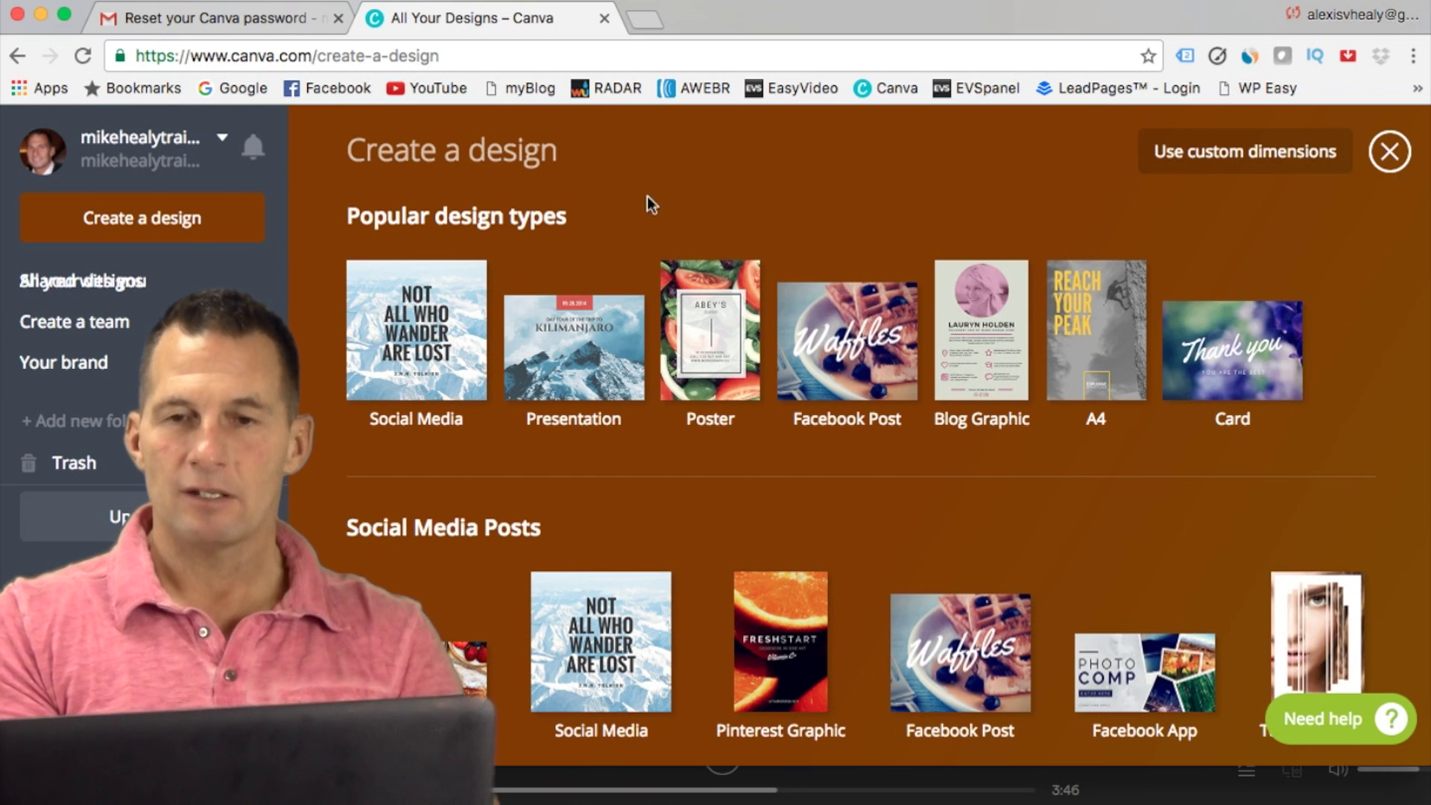
scroll(1220, 256, "down", 5)
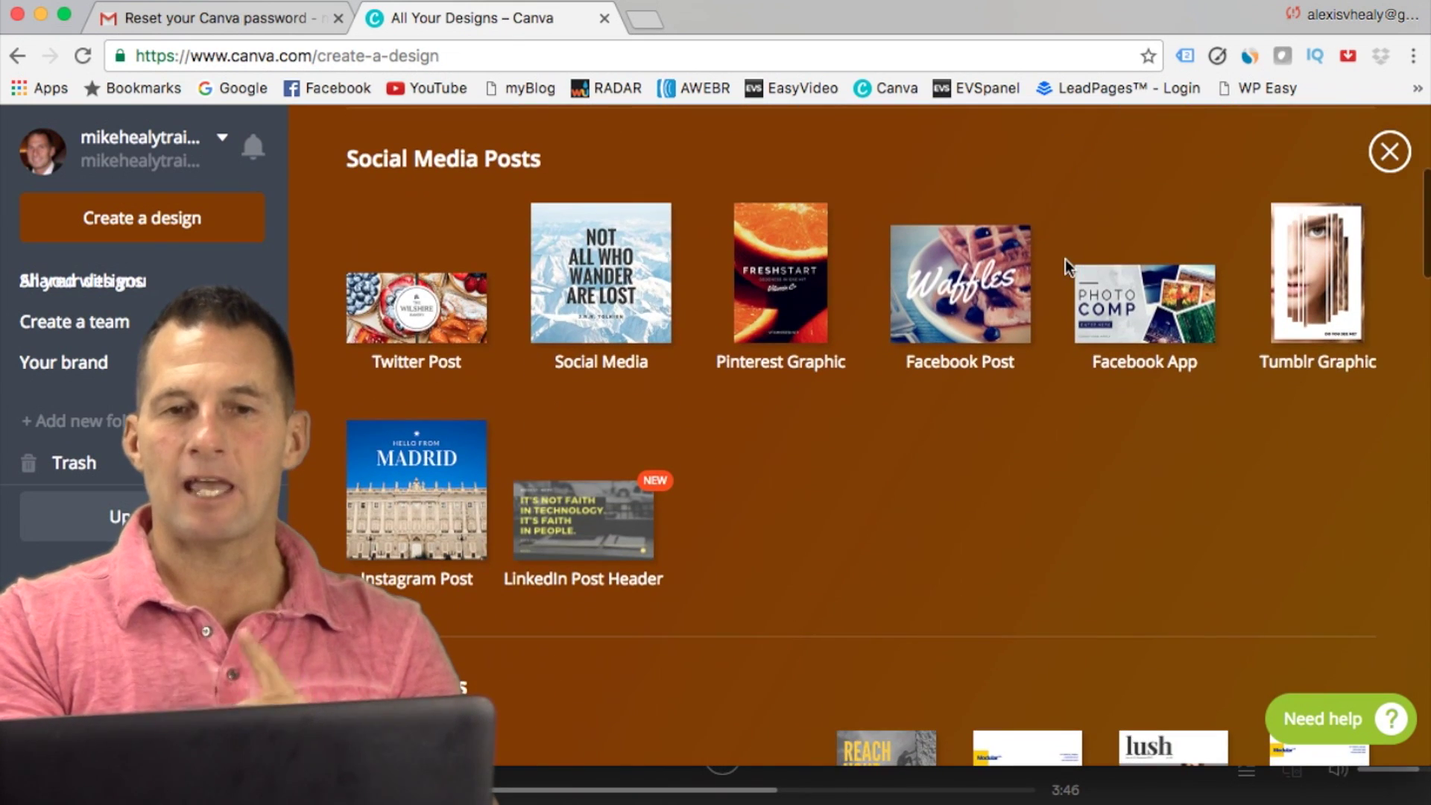
left_click_drag(350, 160, 552, 159)
scroll(552, 158, "down", 5)
scroll(628, 203, "down", 10)
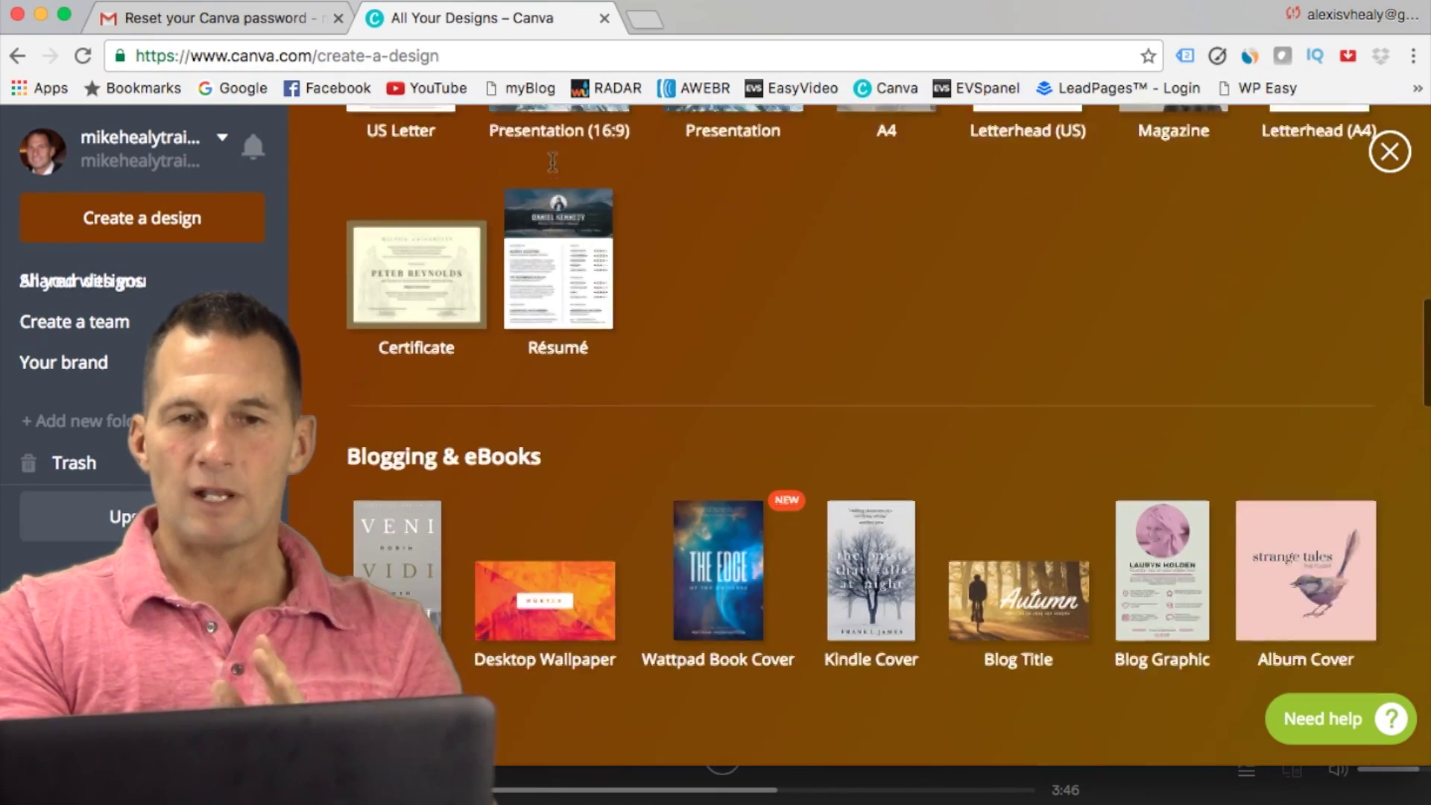
scroll(628, 203, "down", 12)
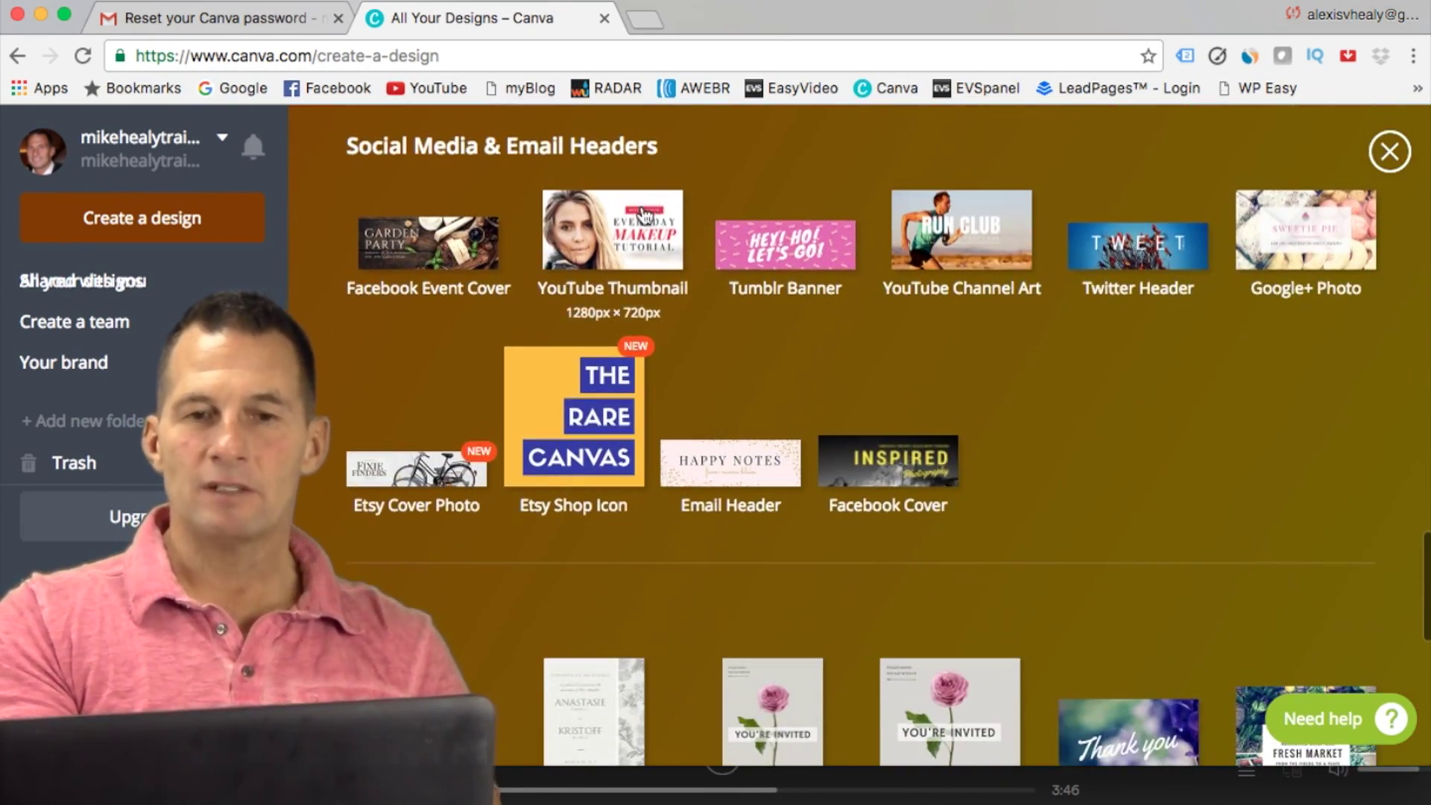
scroll(1063, 413, "up", 1)
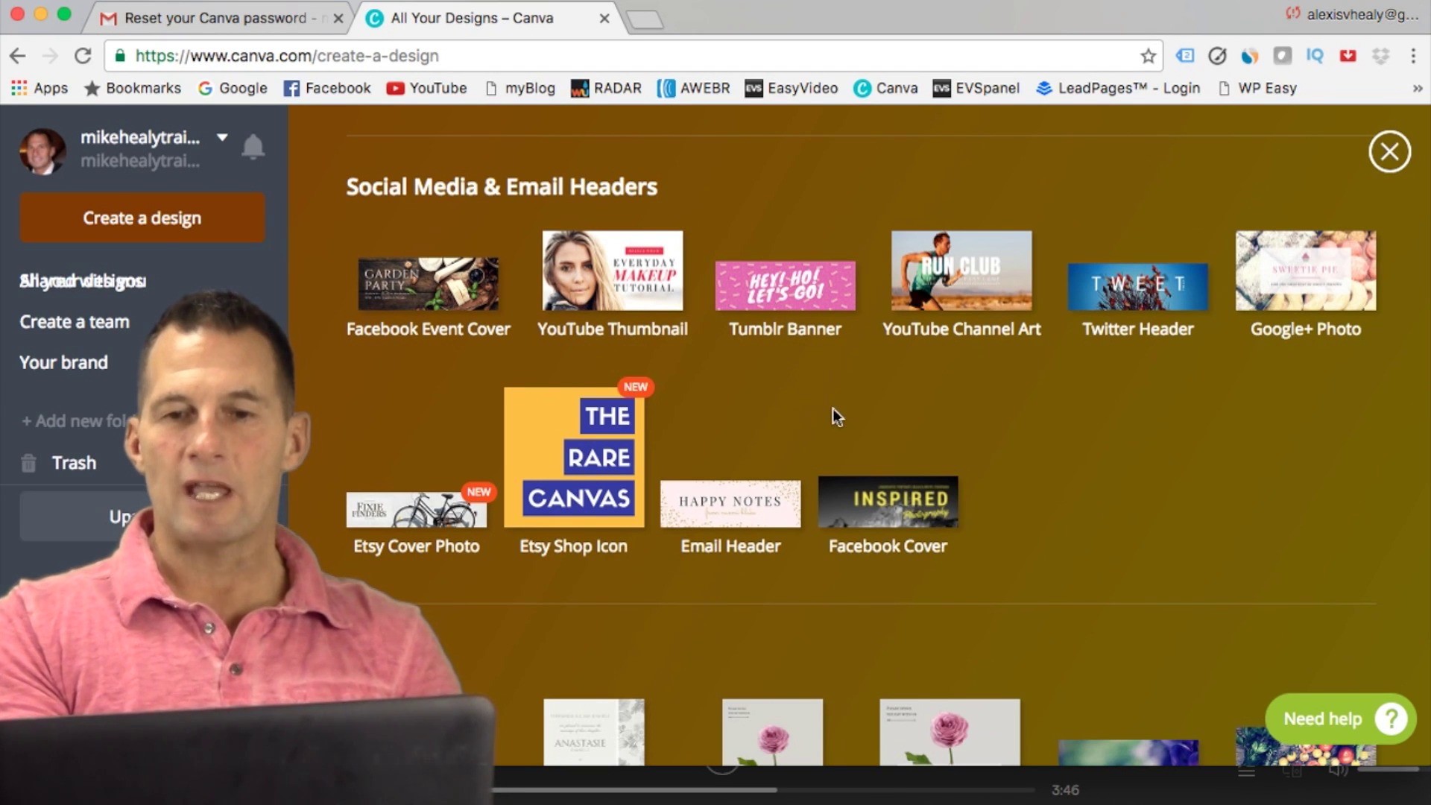
left_click(900, 524)
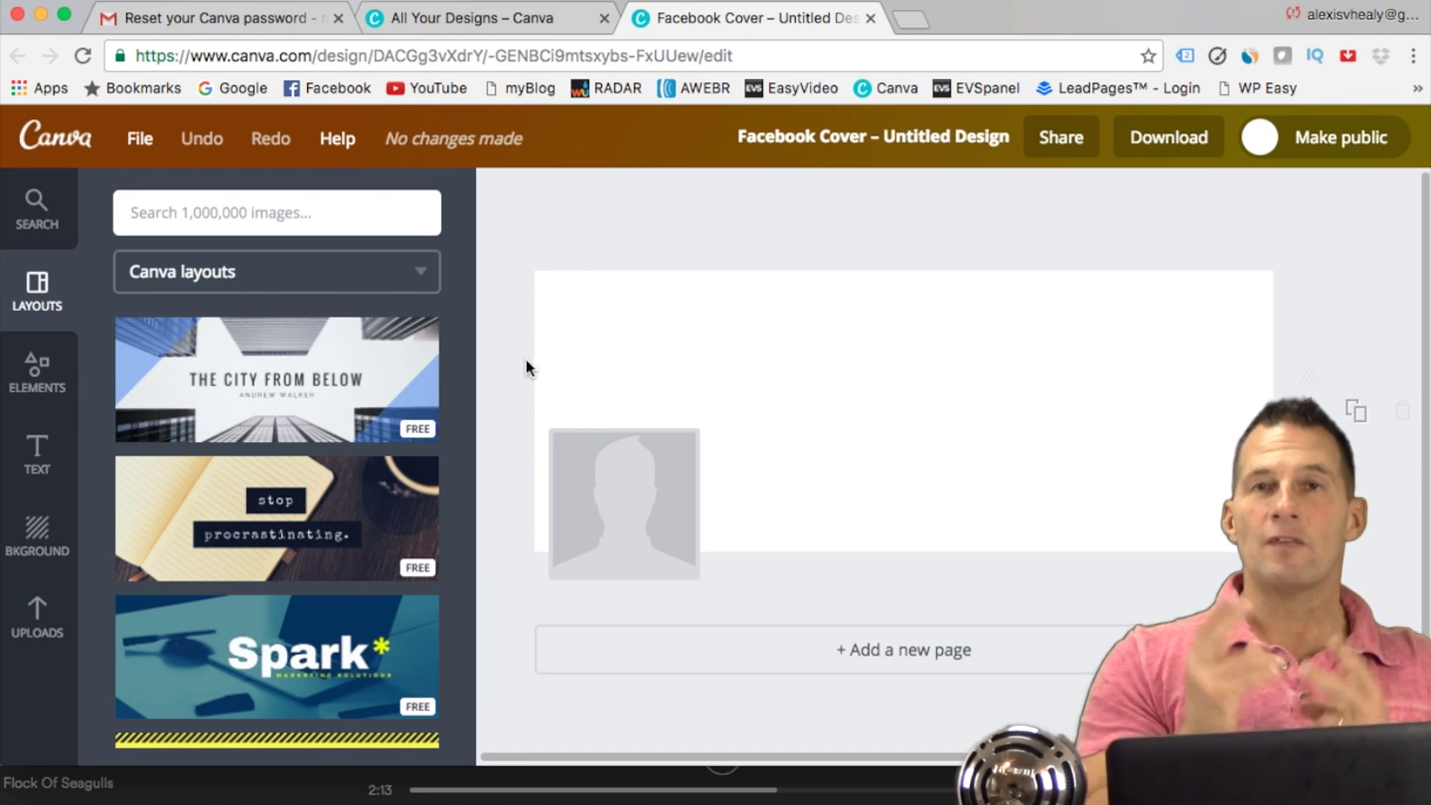
Step: Examine the free Canva layouts offered for the Facebook cover
scroll(377, 382, "down", 3)
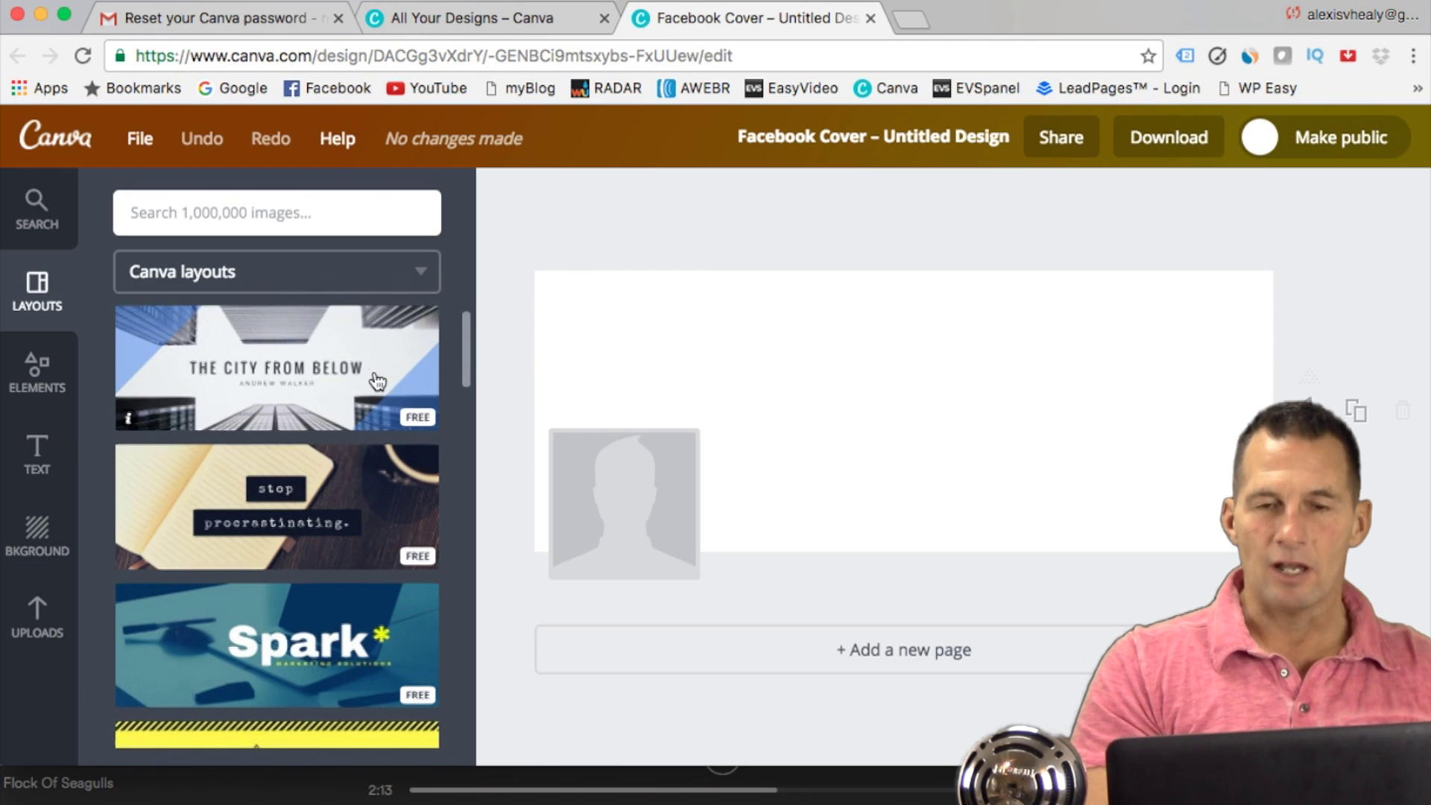
scroll(378, 381, "down", 2)
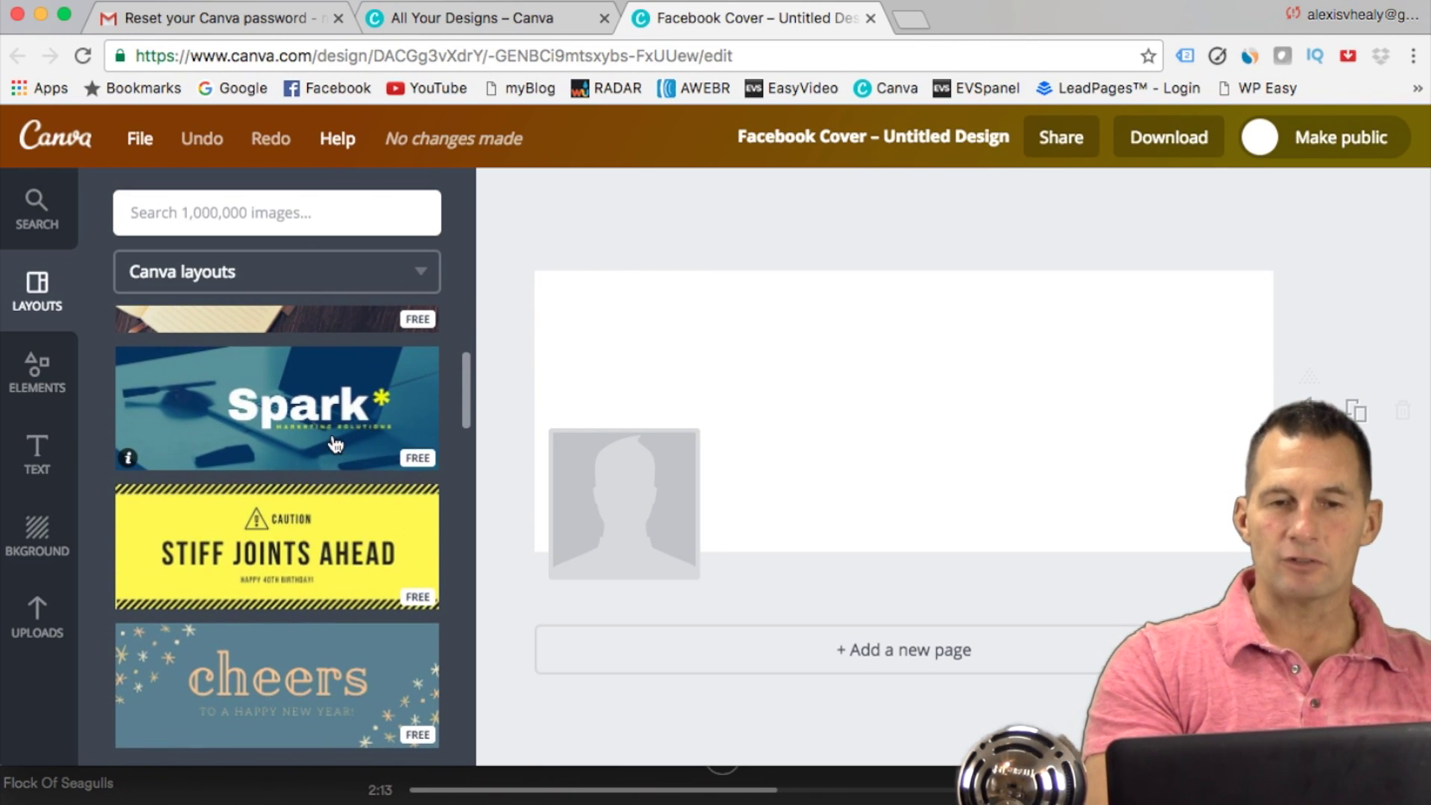
scroll(335, 444, "down", 10)
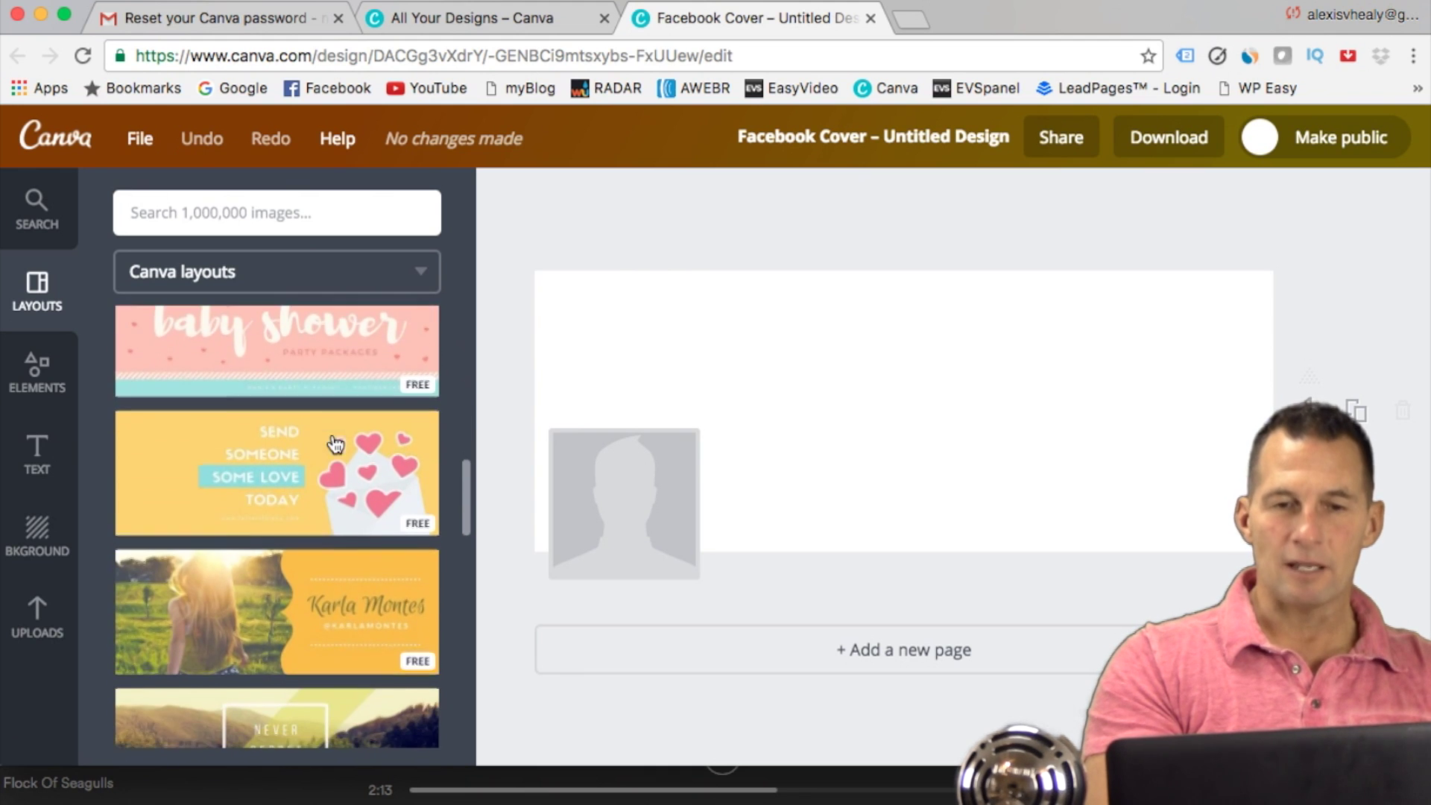
scroll(335, 445, "down", 10)
scroll(335, 445, "down", 4)
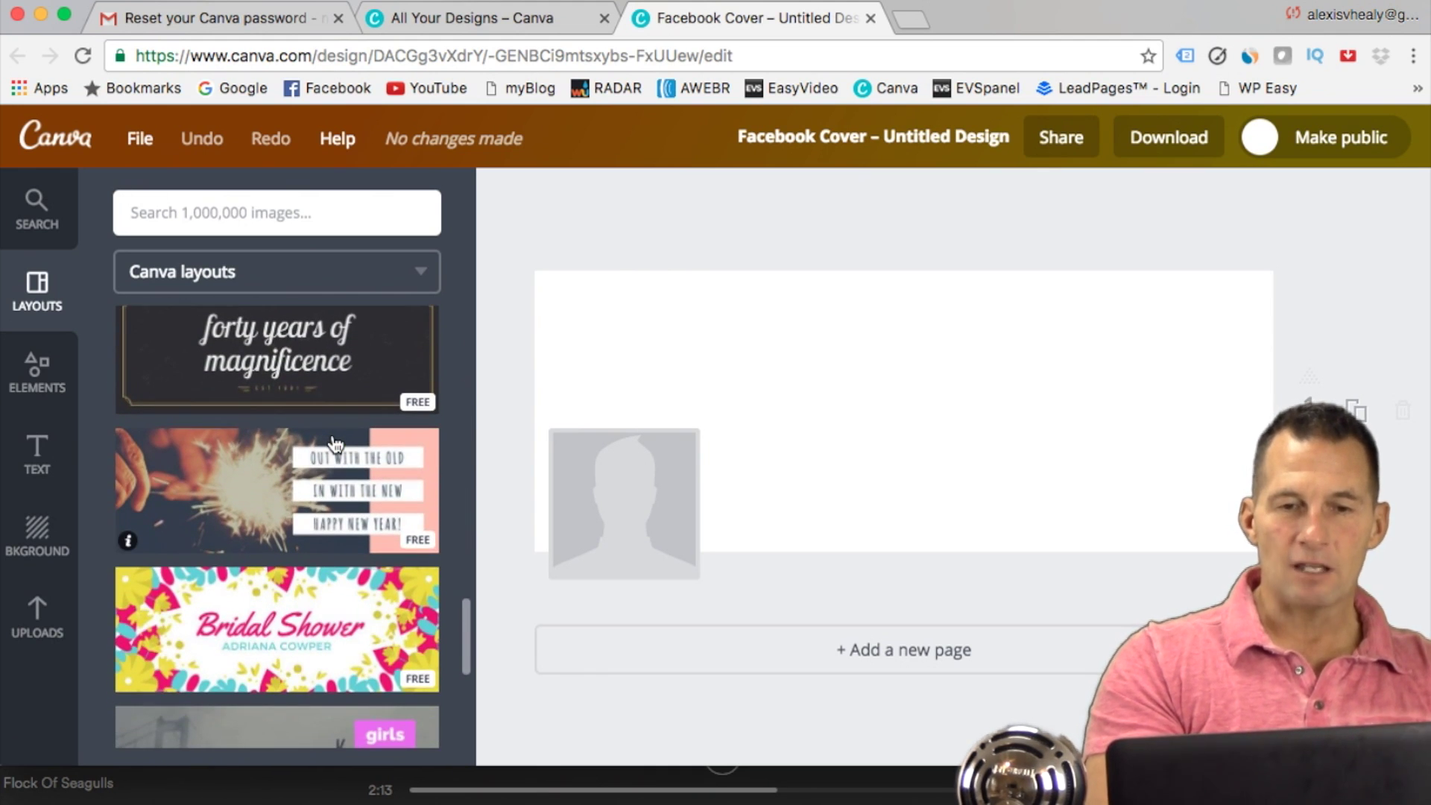
scroll(336, 445, "down", 5)
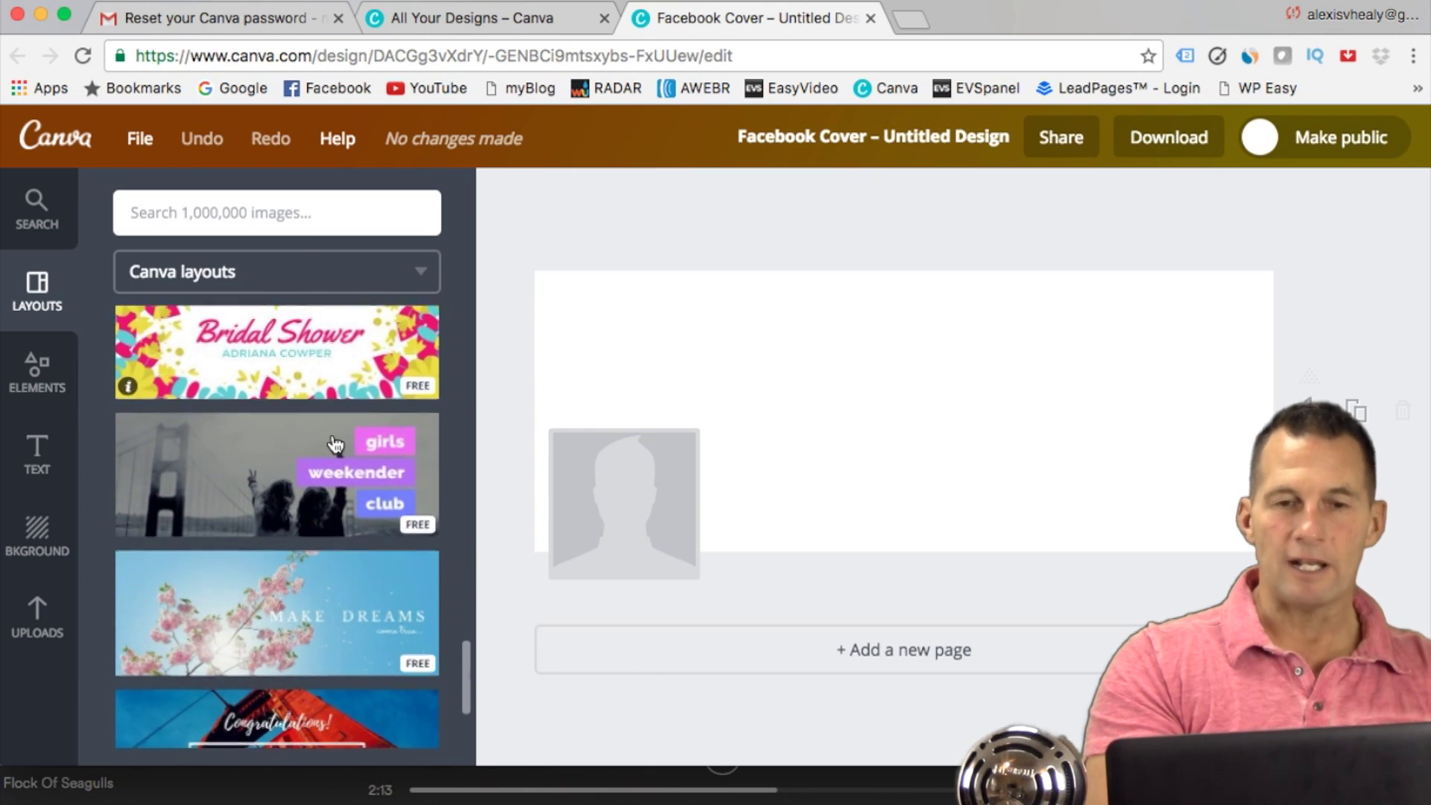
scroll(335, 445, "down", 18)
scroll(336, 445, "down", 5)
scroll(378, 552, "up", 2)
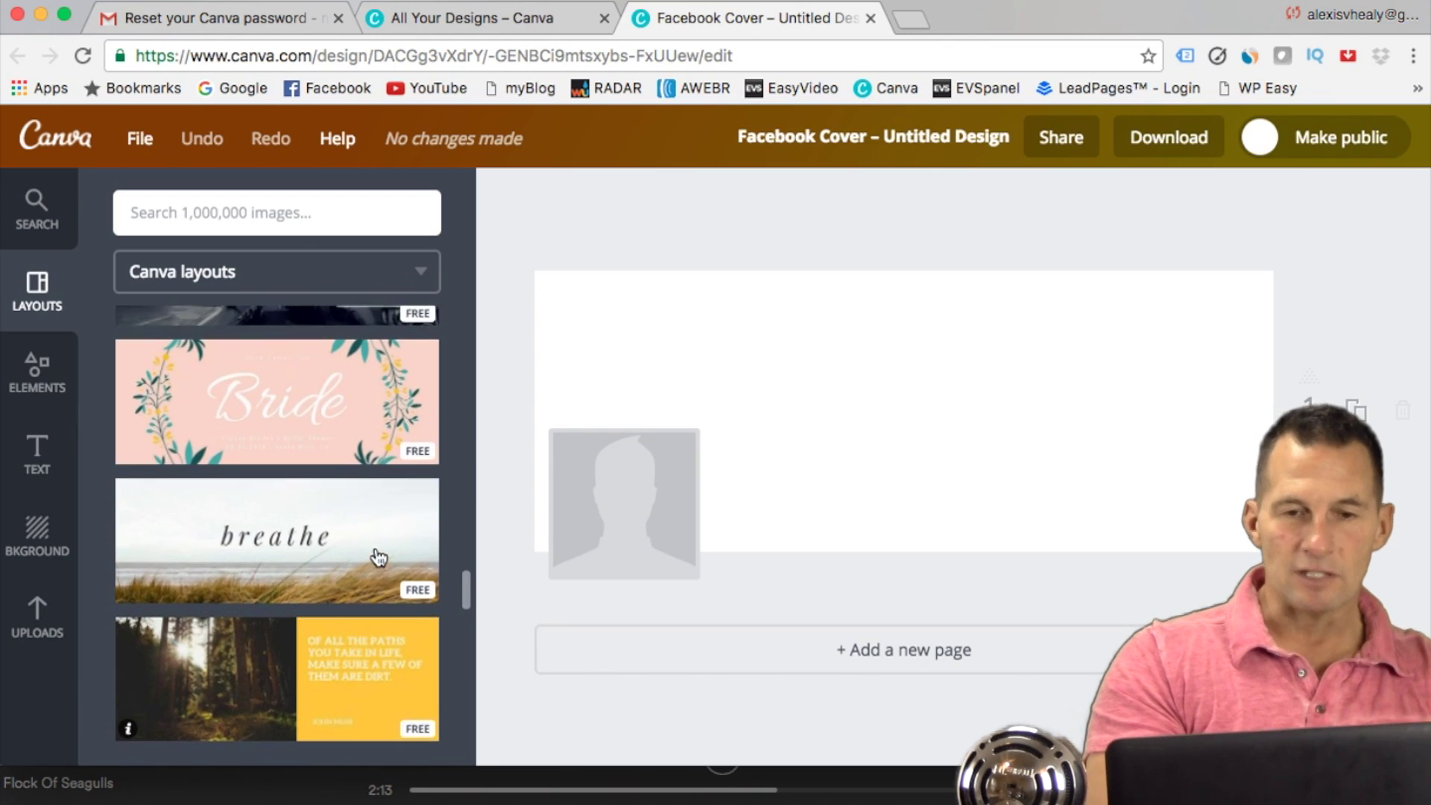
scroll(378, 557, "down", 4)
scroll(378, 556, "up", 4)
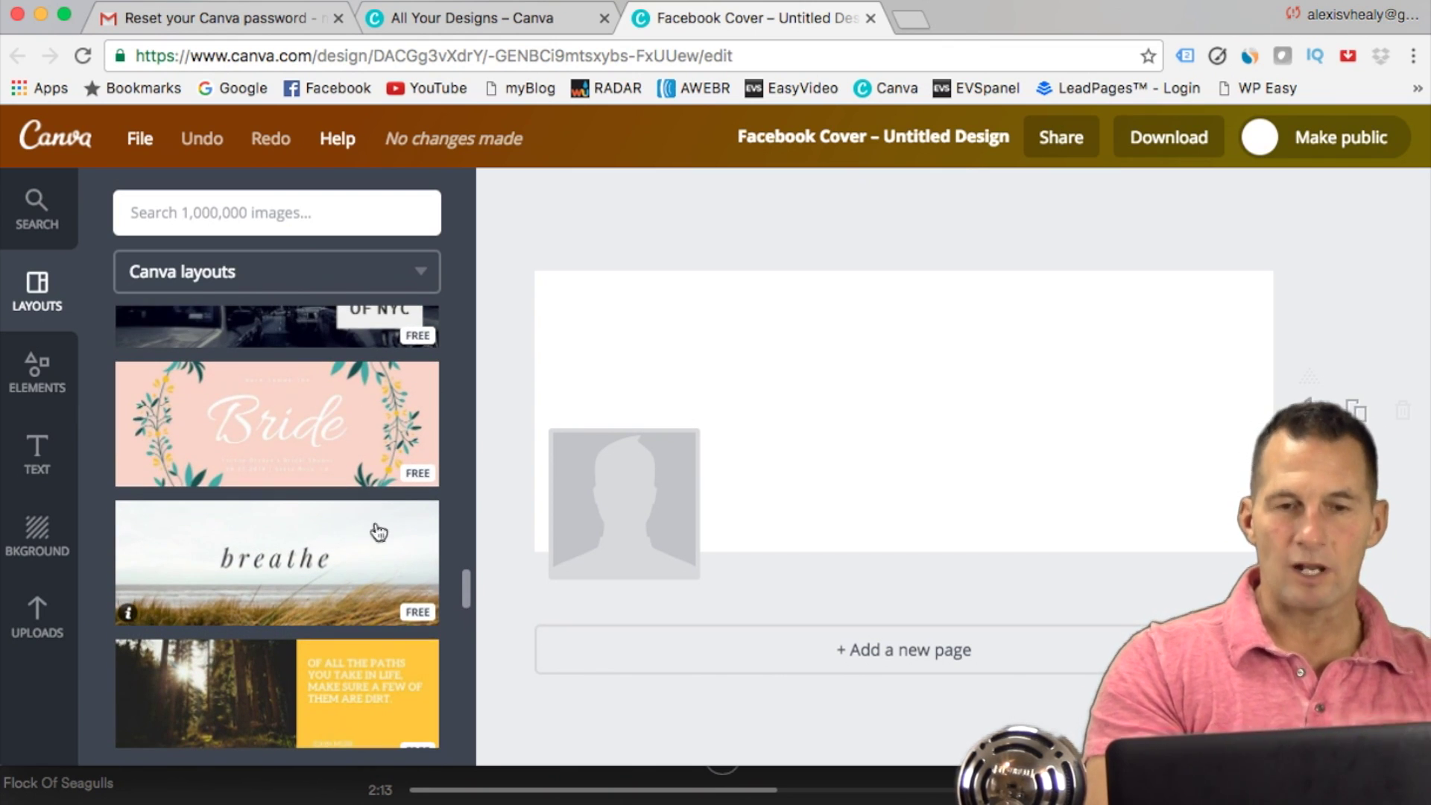
Step: Try the pink "Bride" layout on the cover and replace it with the forest layout that has a yellow quote panel
left_click(365, 439)
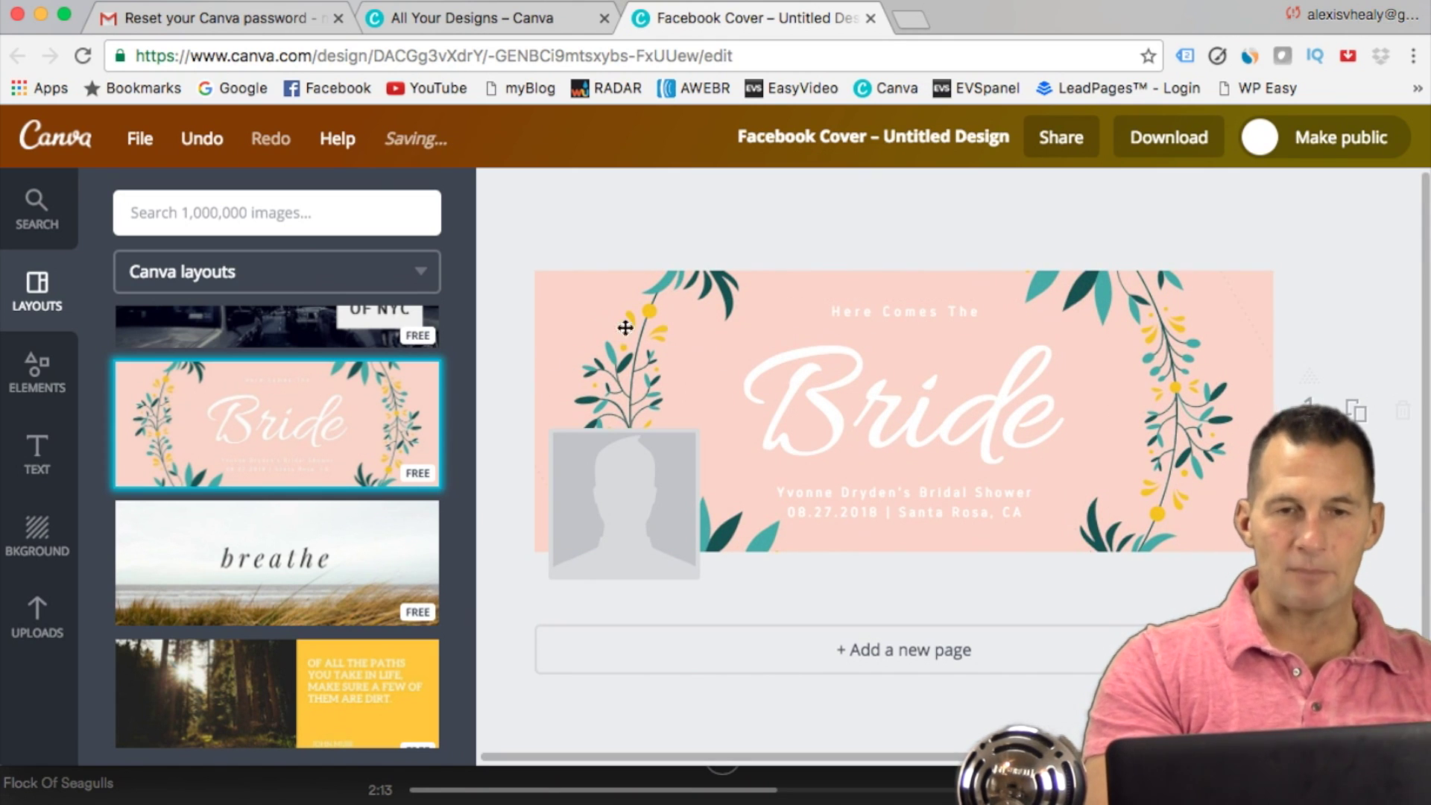
scroll(358, 438, "down", 3)
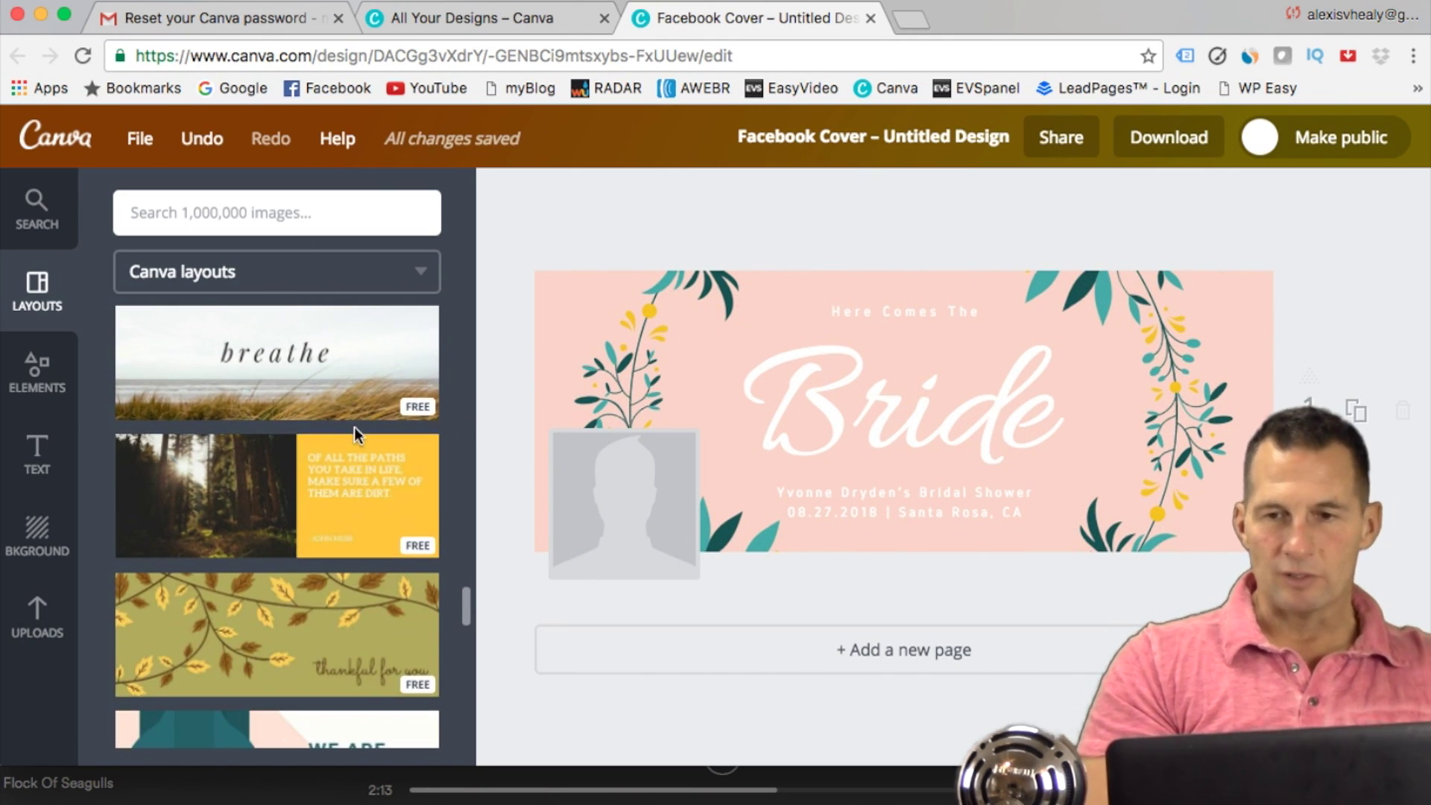
left_click(290, 488)
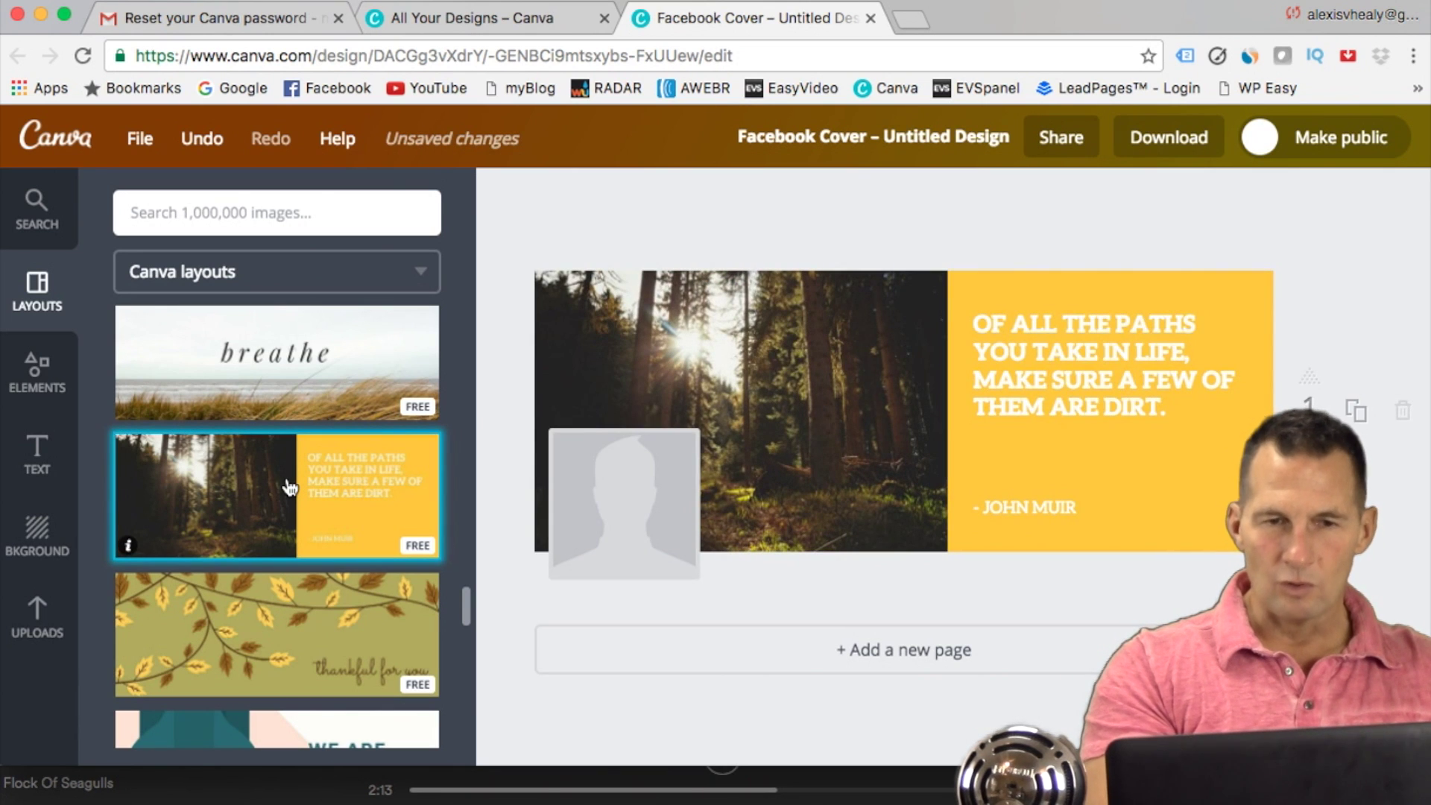
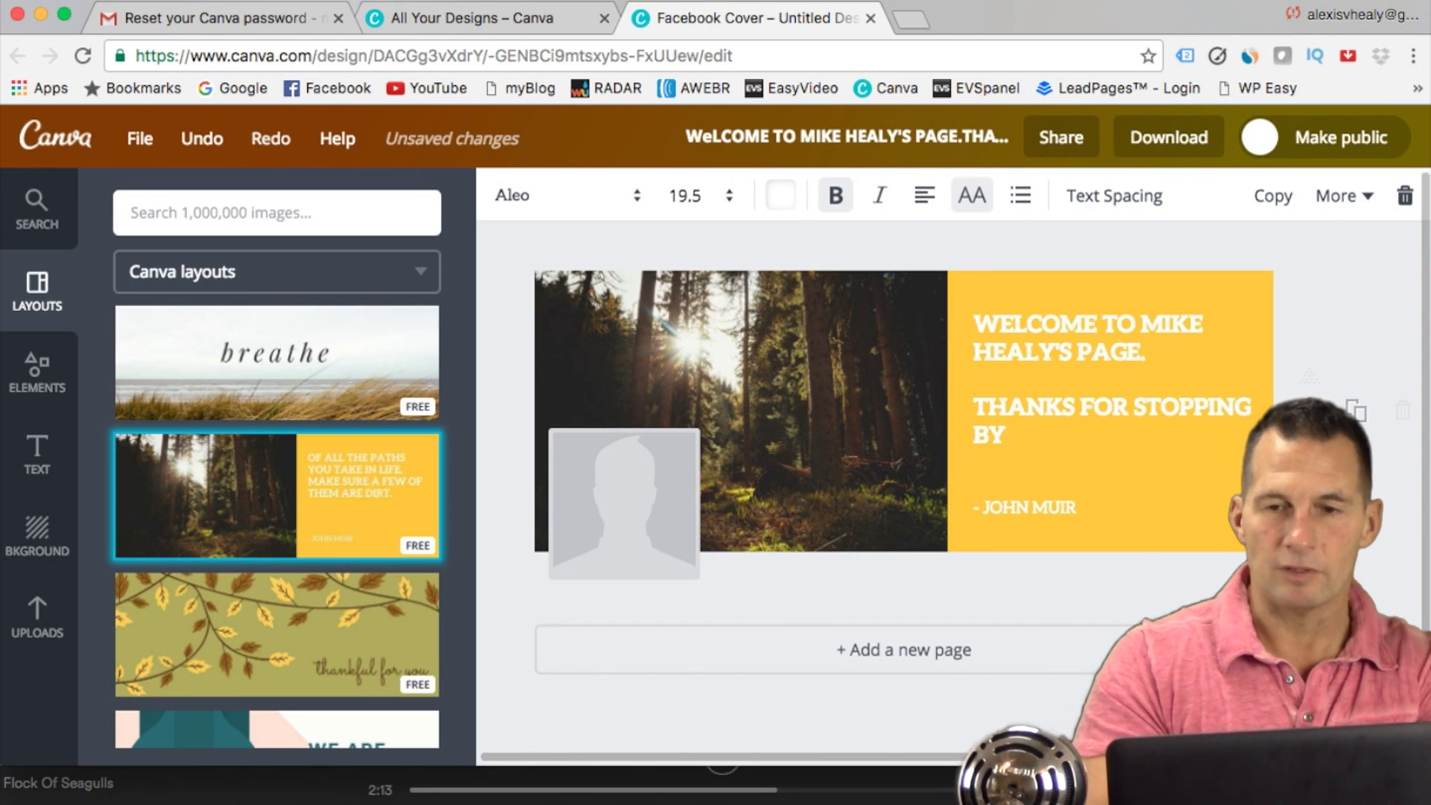
Step: Try black on the welcome message in the yellow panel and change it to a custom medium blue
key("Escape")
left_click(1147, 396)
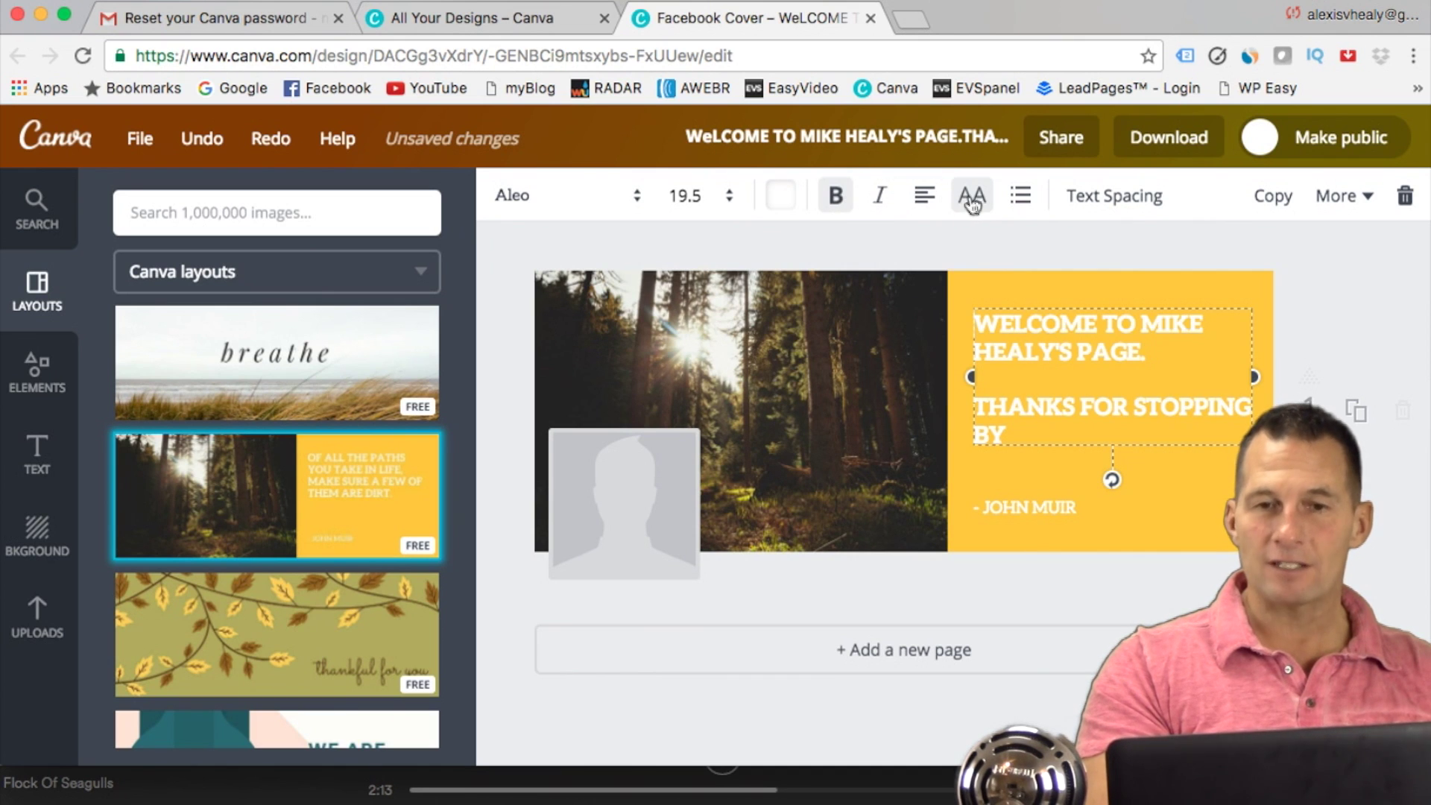
left_click(781, 198)
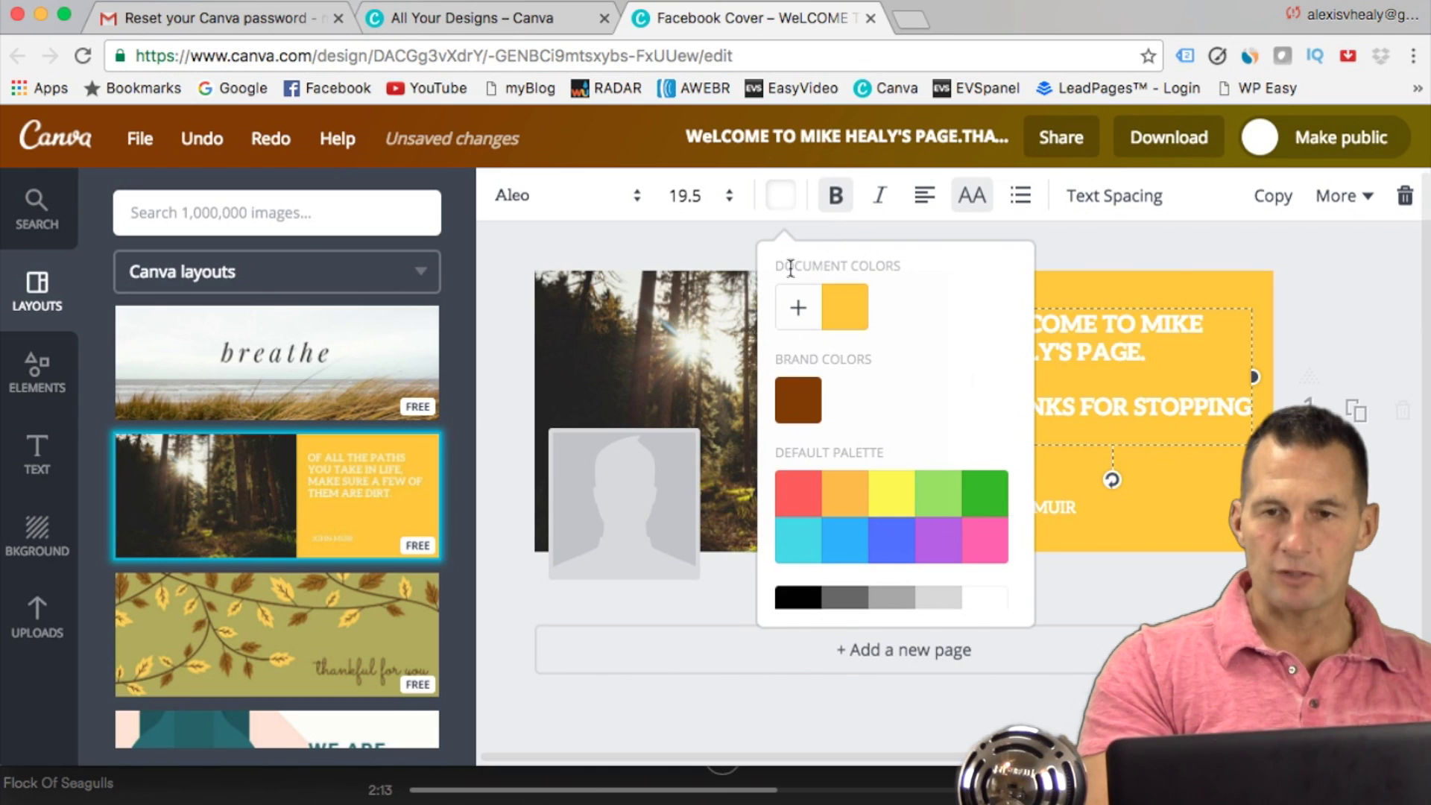
left_click(799, 597)
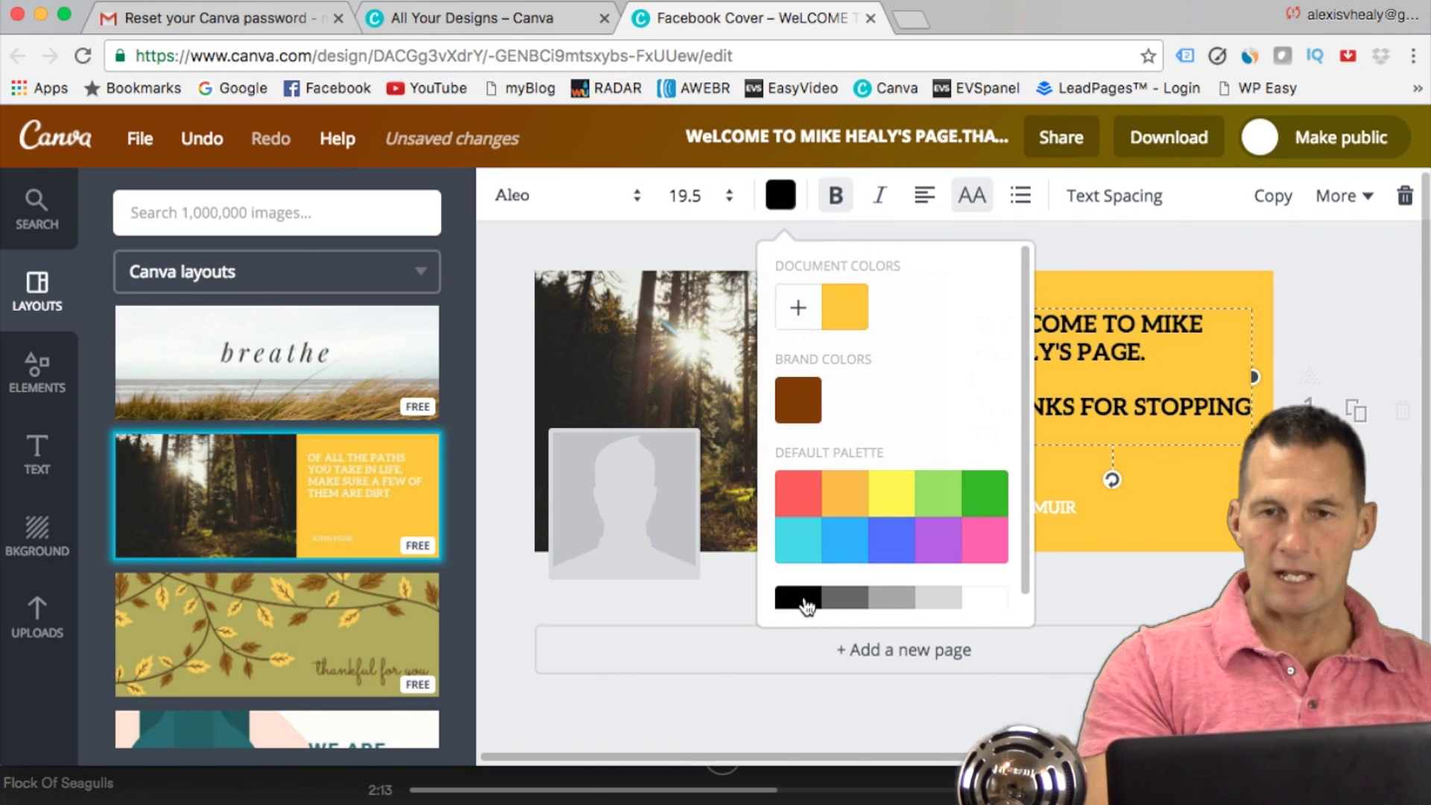
left_click(800, 311)
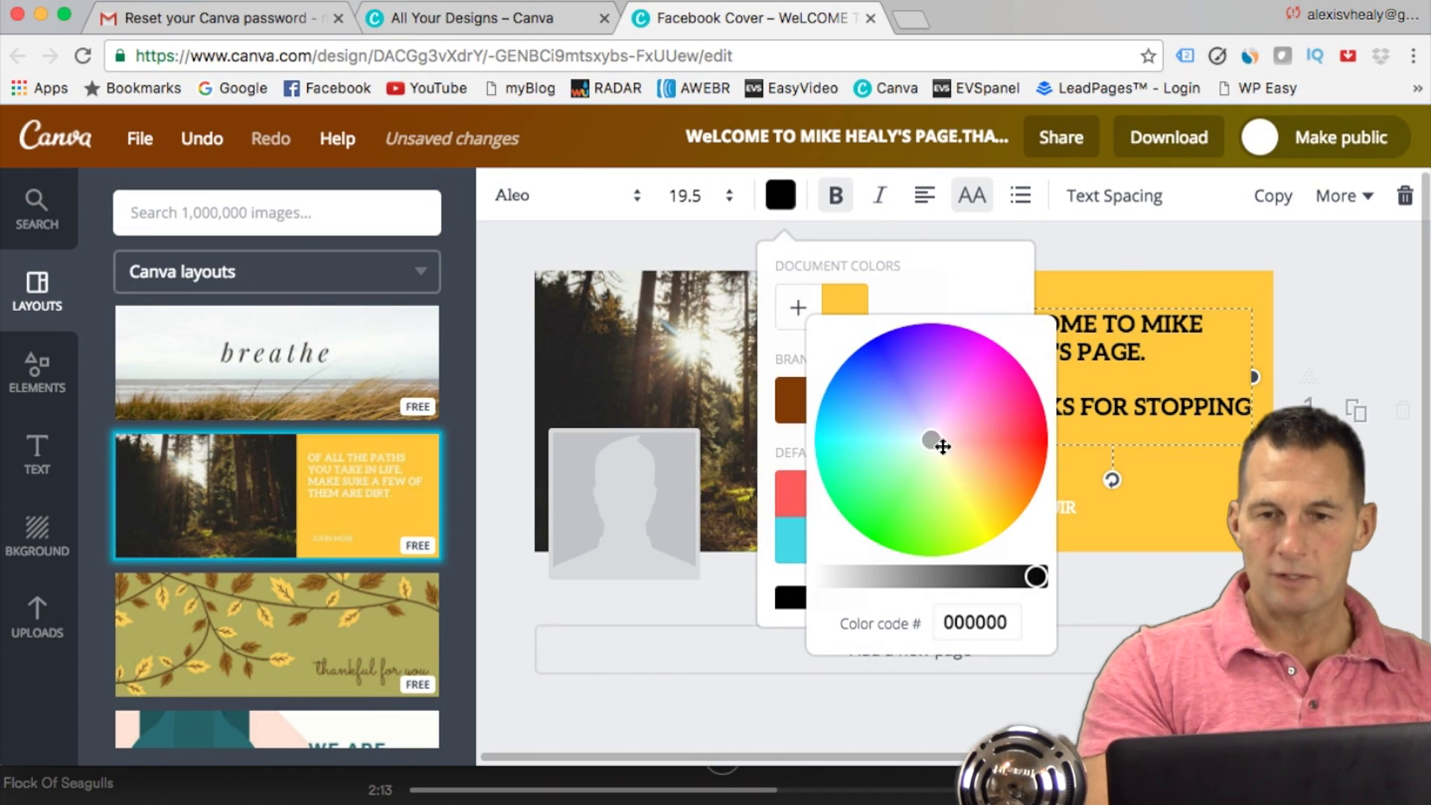
left_click_drag(941, 443, 898, 364)
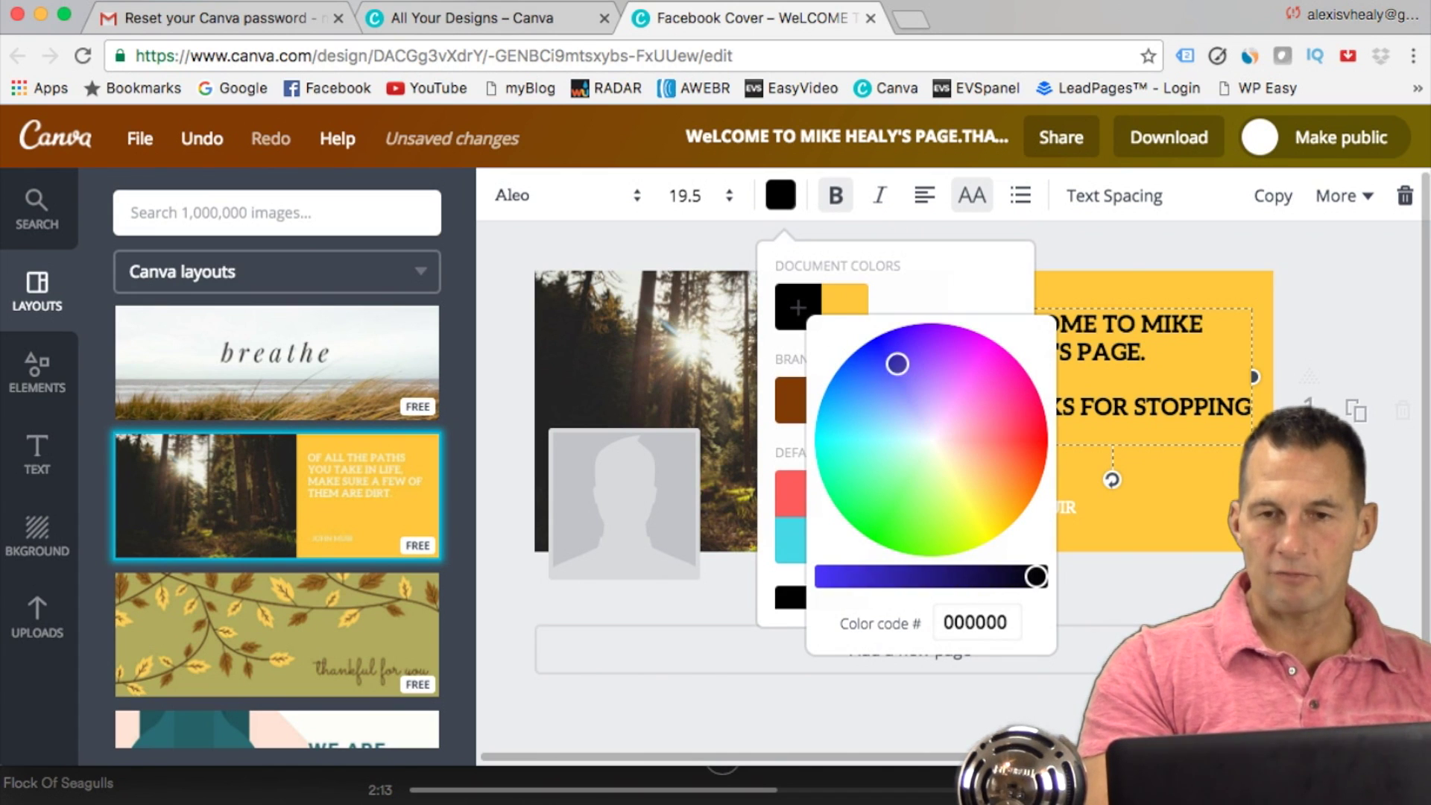
left_click(889, 576)
left_click_drag(899, 361, 860, 390)
left_click(1152, 240)
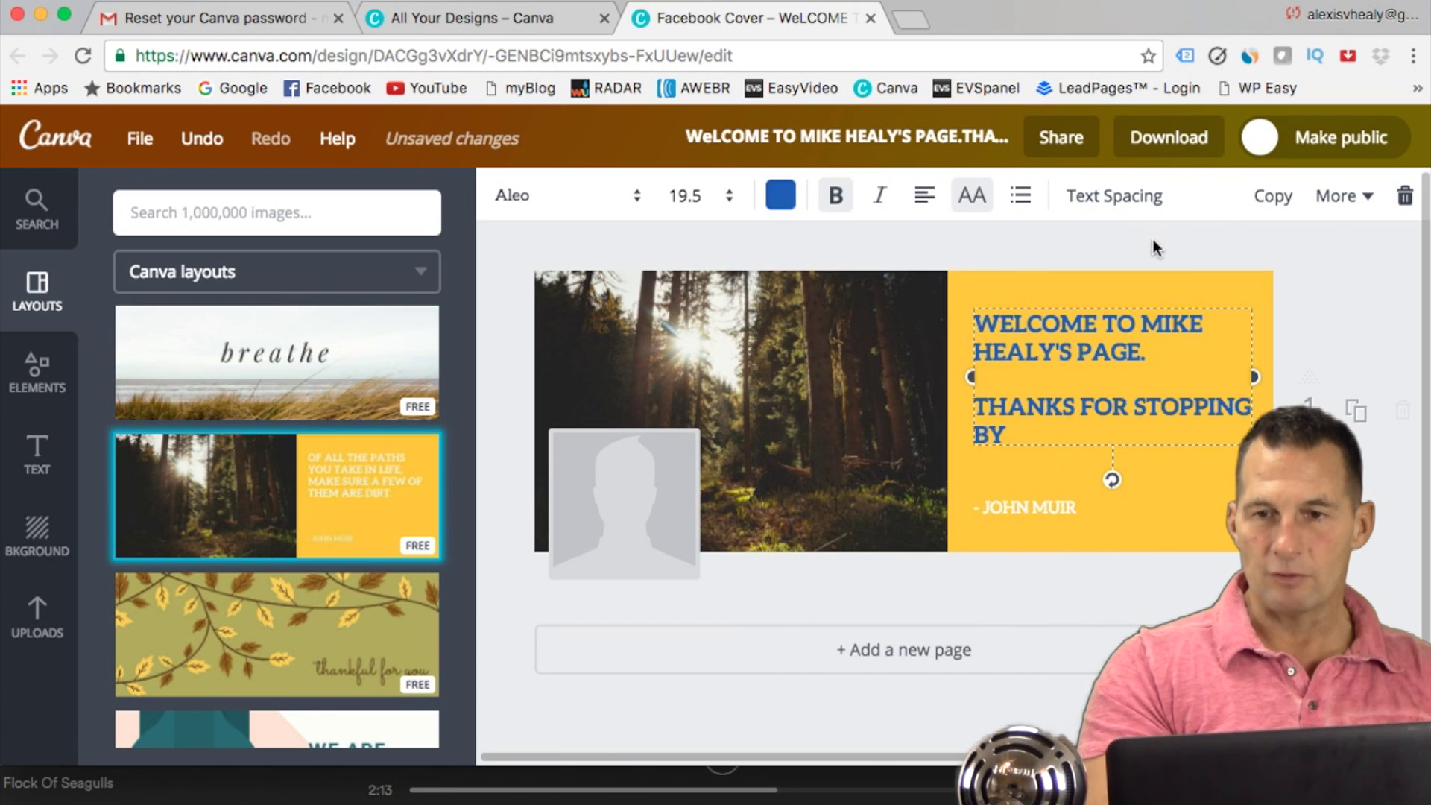
left_click(1334, 304)
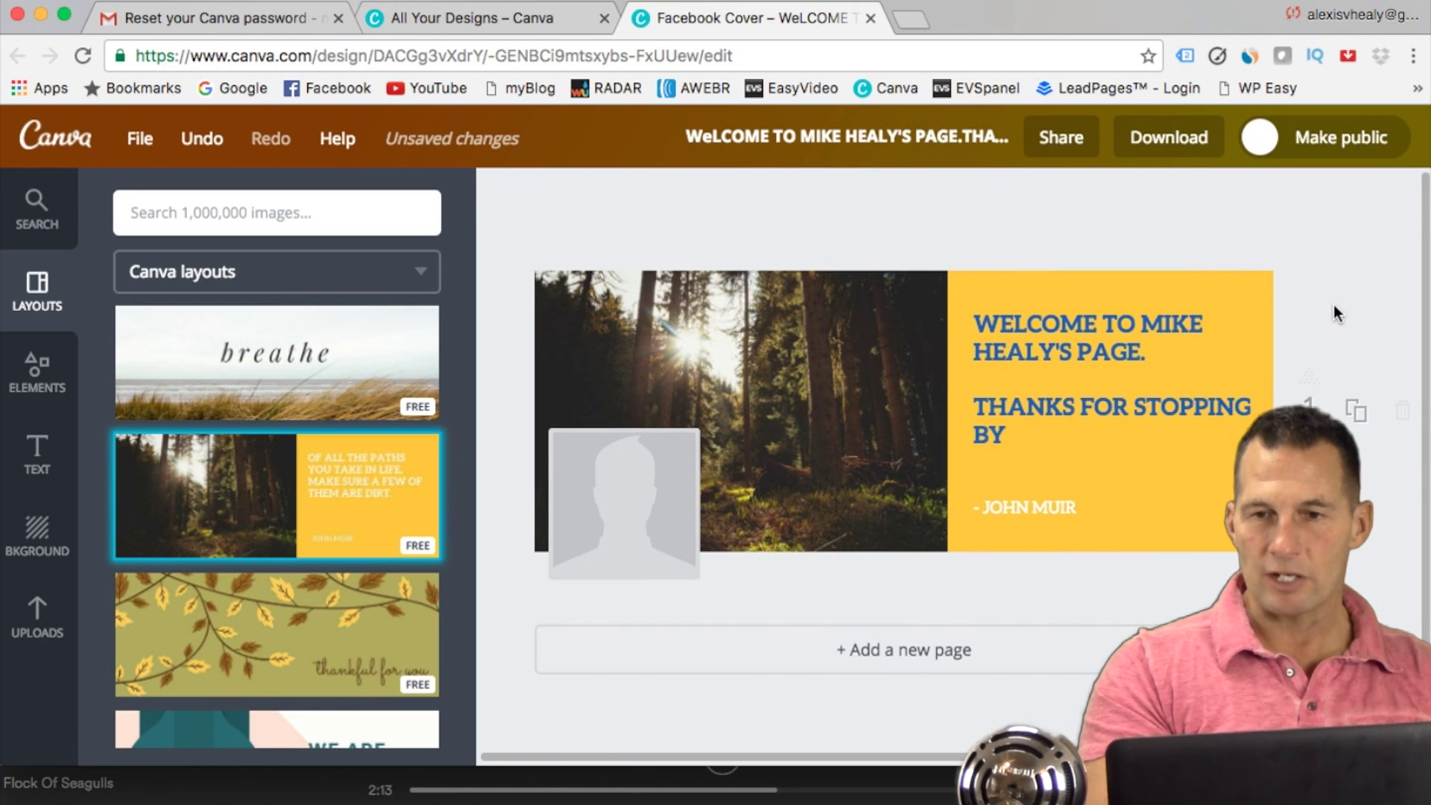
Step: Delete the quote attribution and the "Thanks for stopping by" line from the yellow panel, and nudge the remaining welcome text slightly up and right
left_click(1040, 511)
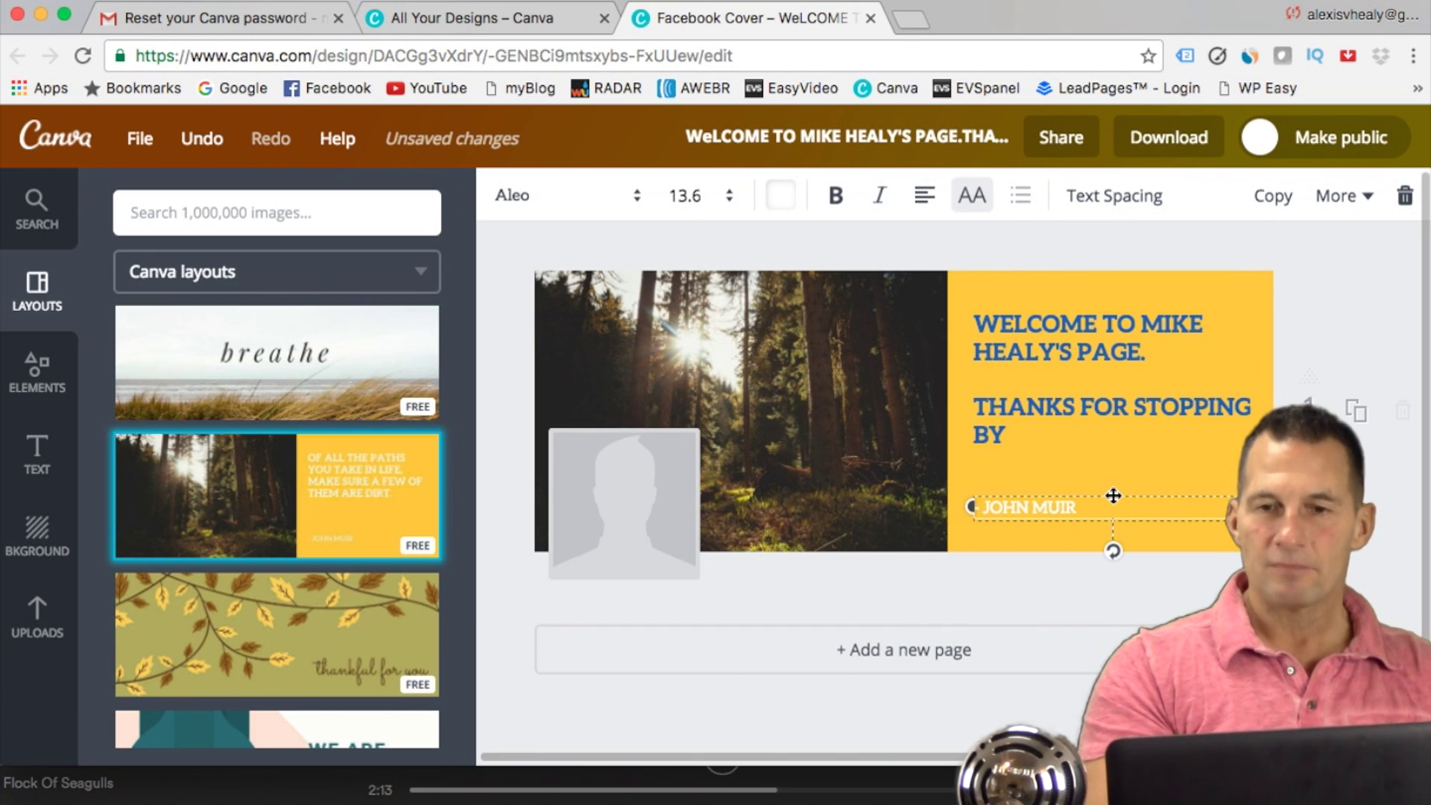
key("Delete")
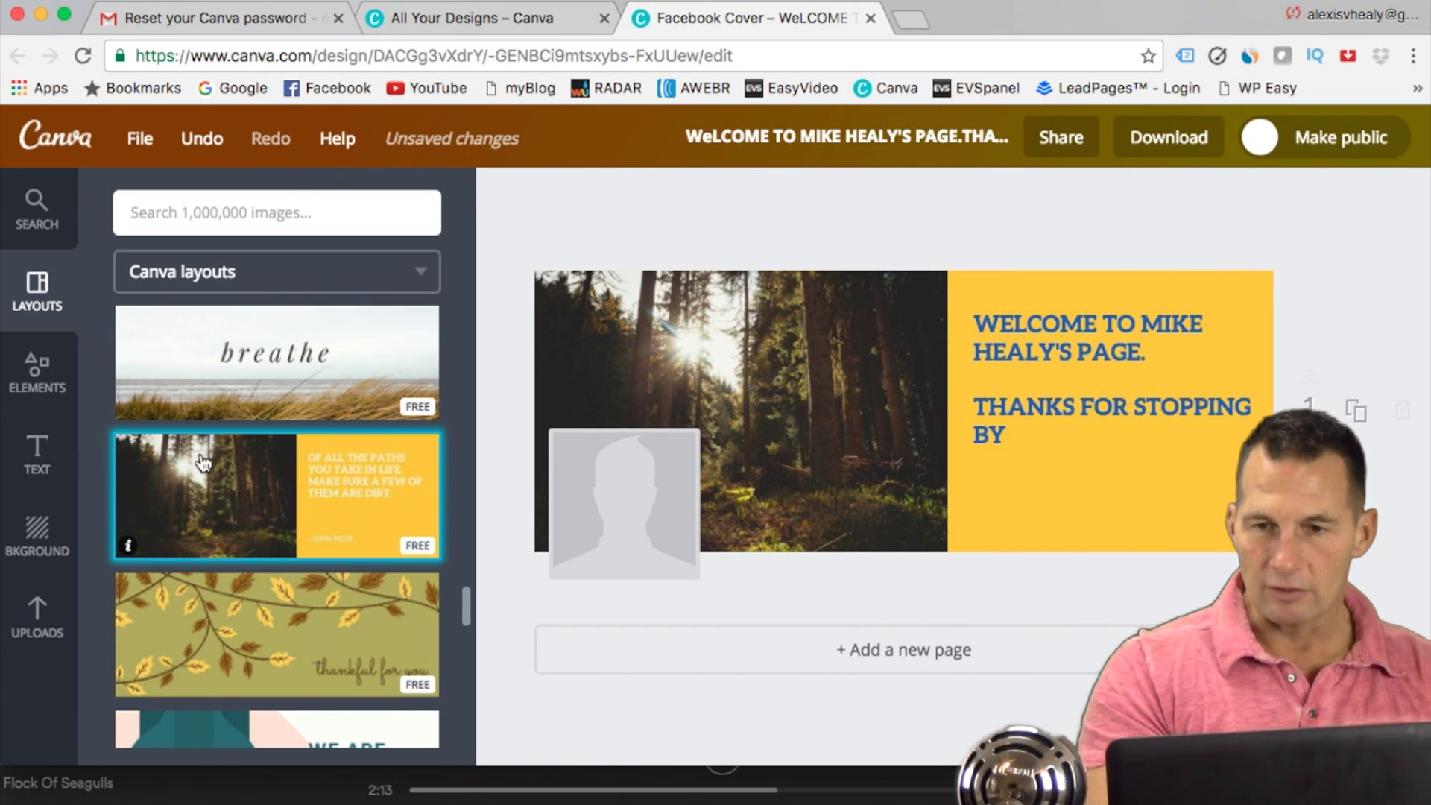
left_click(995, 369)
triple_click(995, 414)
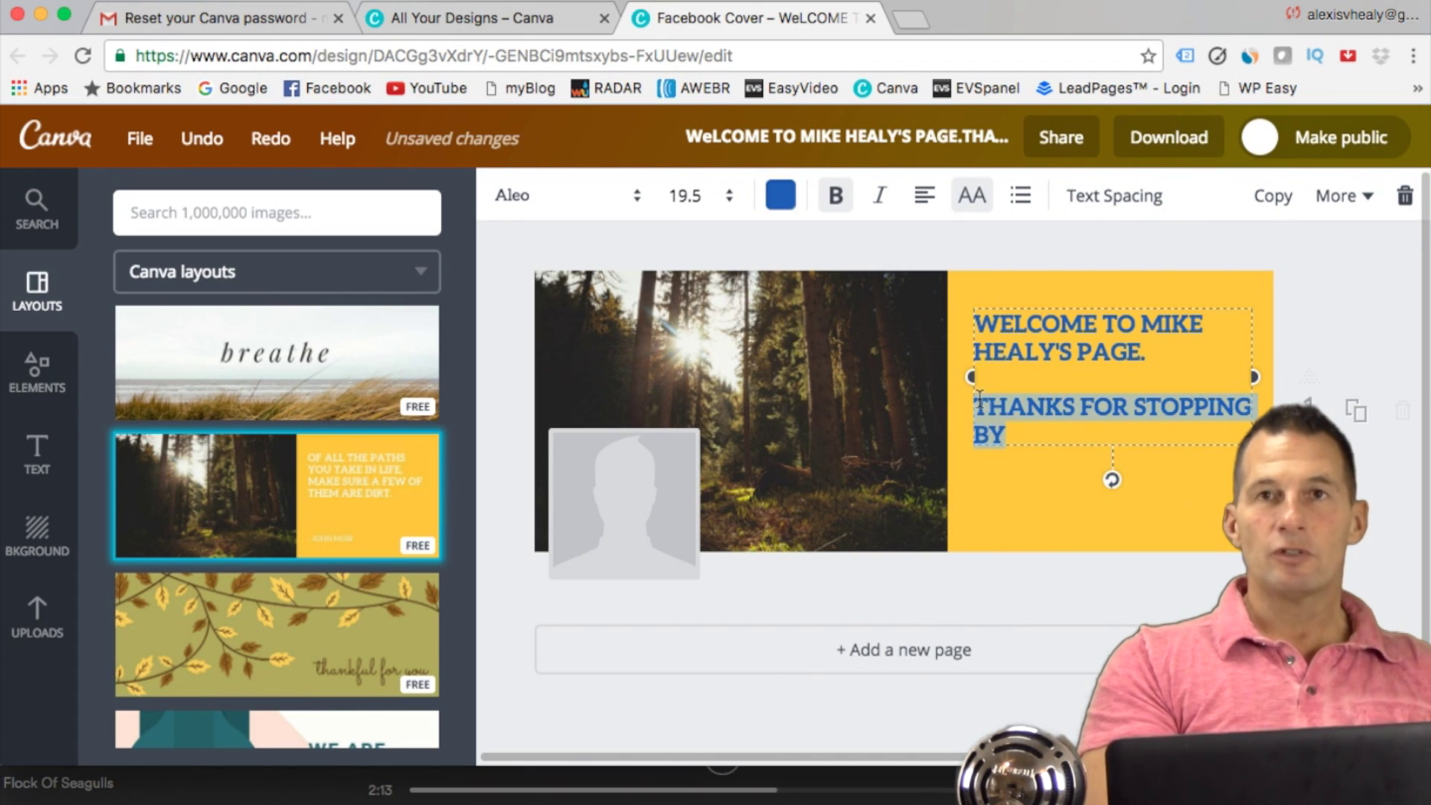
key("BackSpace")
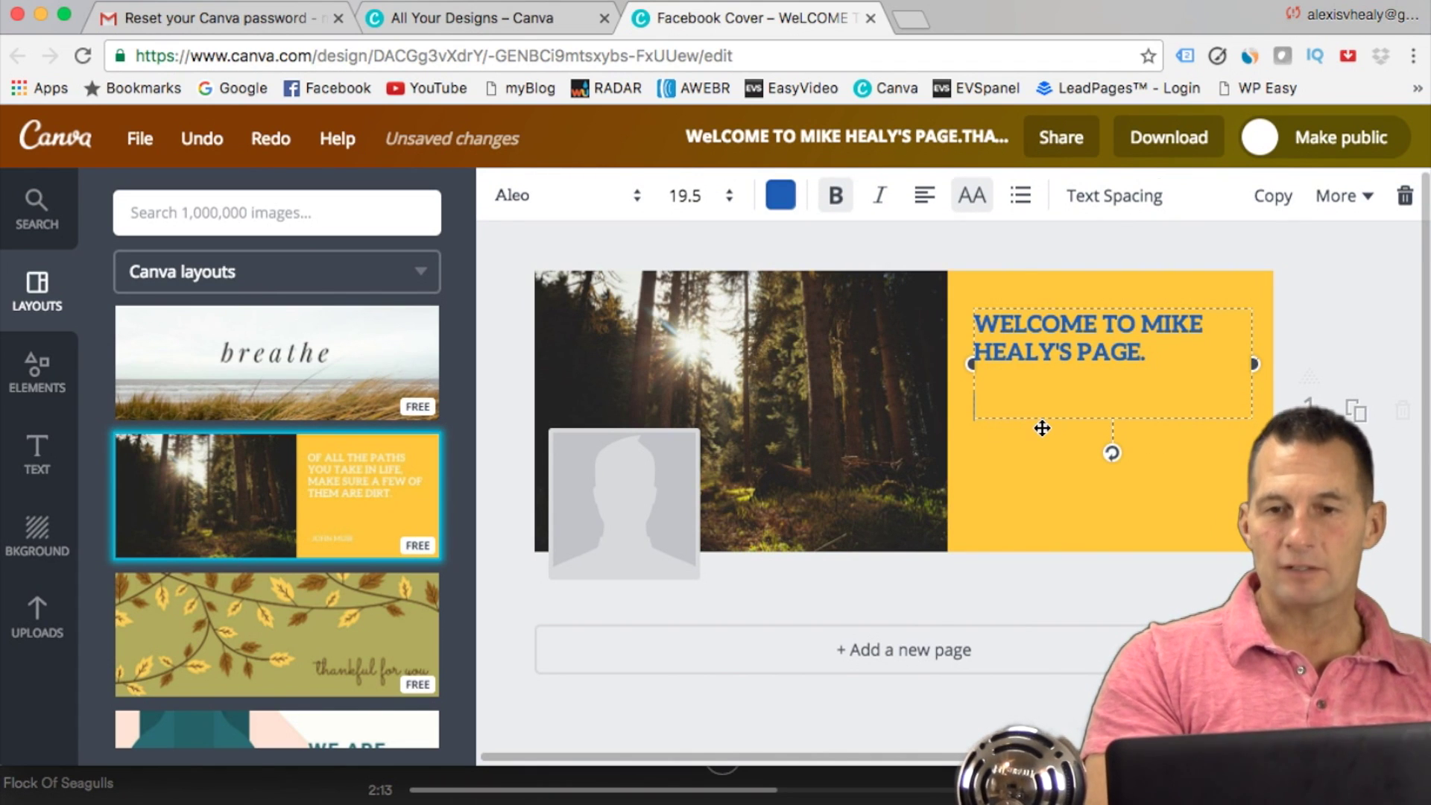
key("BackSpace")
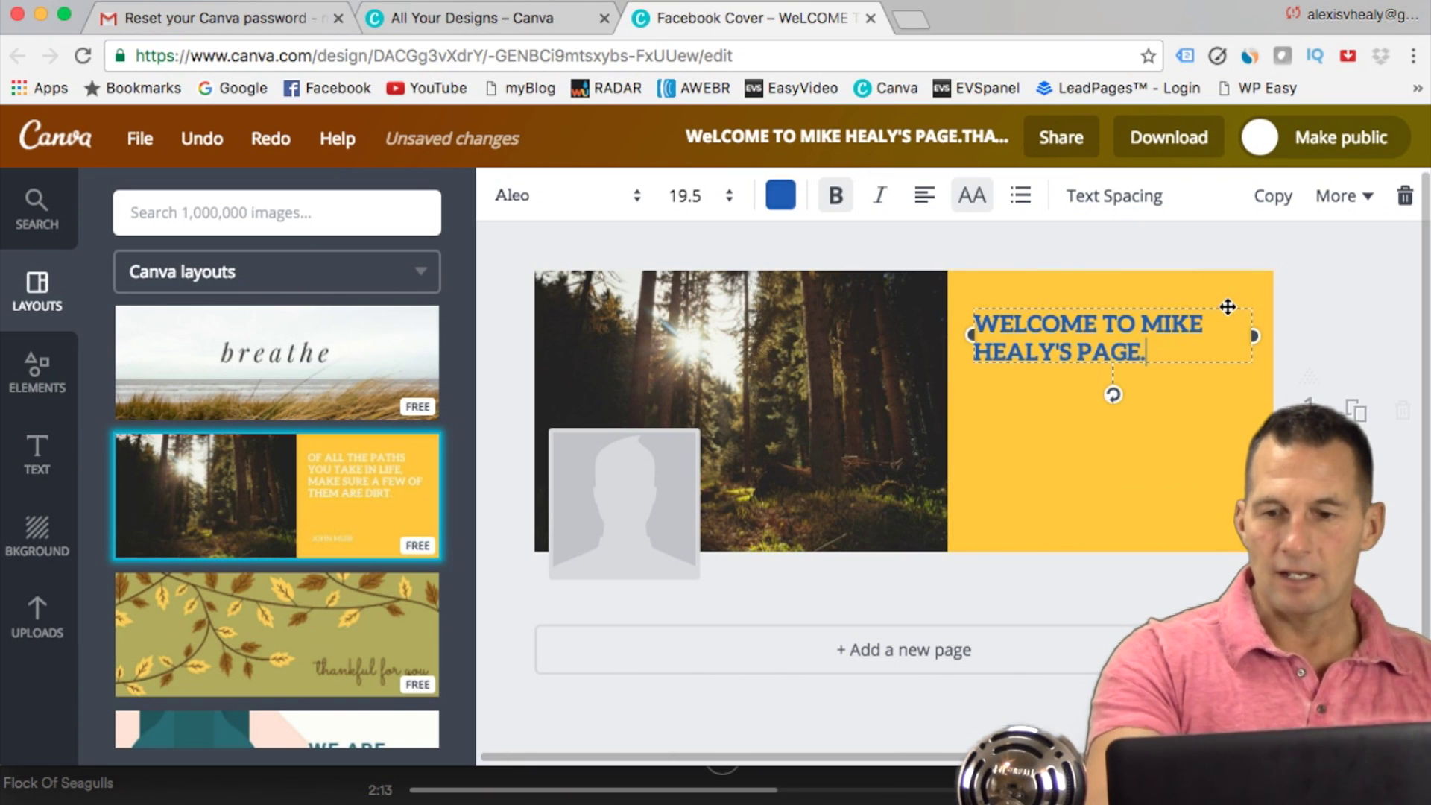
mouse_move(1223, 302)
left_mouse_down()
mouse_move(1170, 297)
mouse_move(1108, 352)
mouse_move(1227, 351)
mouse_move(1221, 311)
mouse_move(1239, 308)
mouse_move(1212, 301)
mouse_move(1230, 308)
mouse_move(1220, 385)
mouse_move(1230, 381)
mouse_move(1230, 298)
left_mouse_up()
left_click(1341, 322)
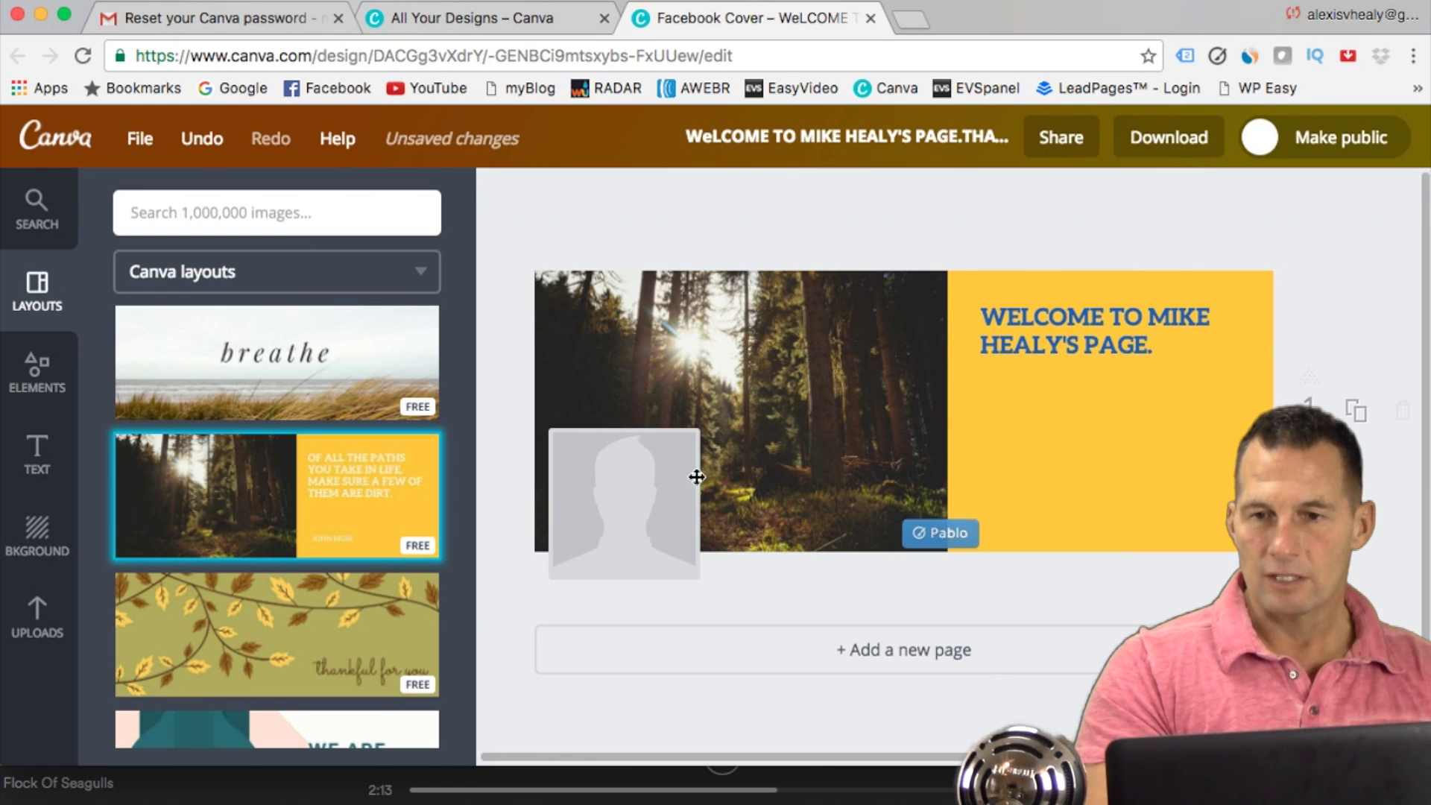
Step: Look over the uploaded images and open the file chooser for own images, then cancel it without choosing a file
left_click(39, 620)
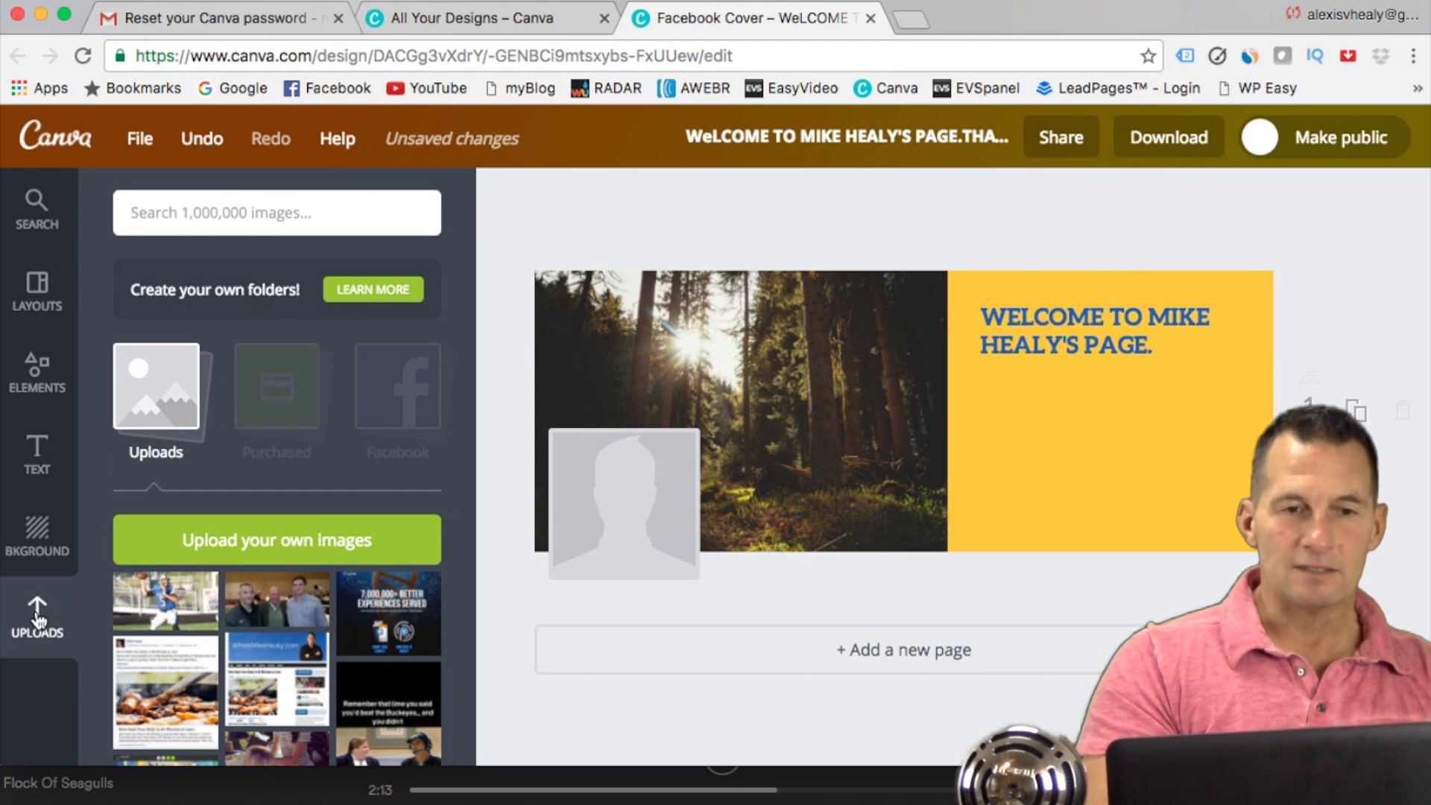
scroll(302, 606, "down", 1)
scroll(302, 605, "down", 5)
scroll(298, 604, "up", 5)
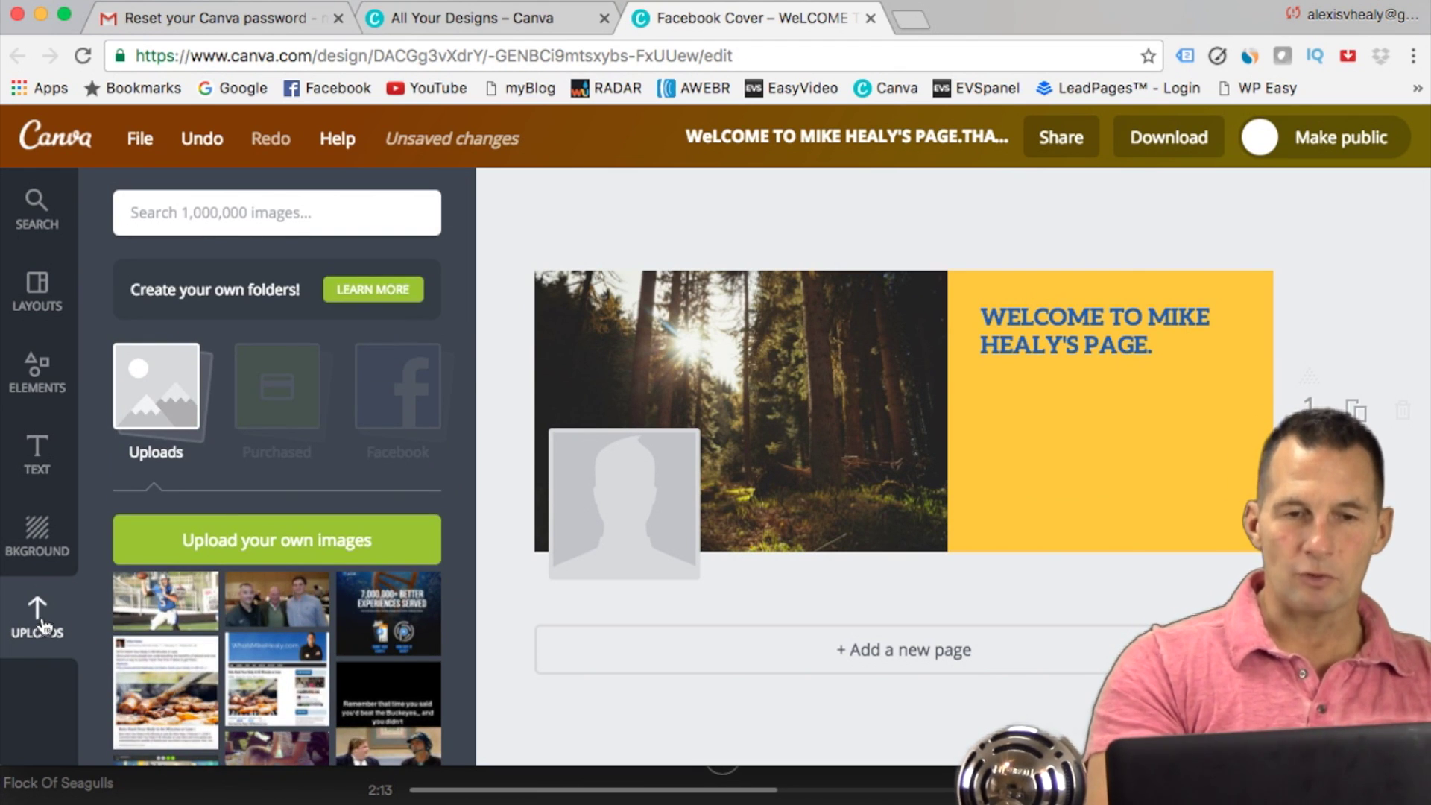
left_click(266, 548)
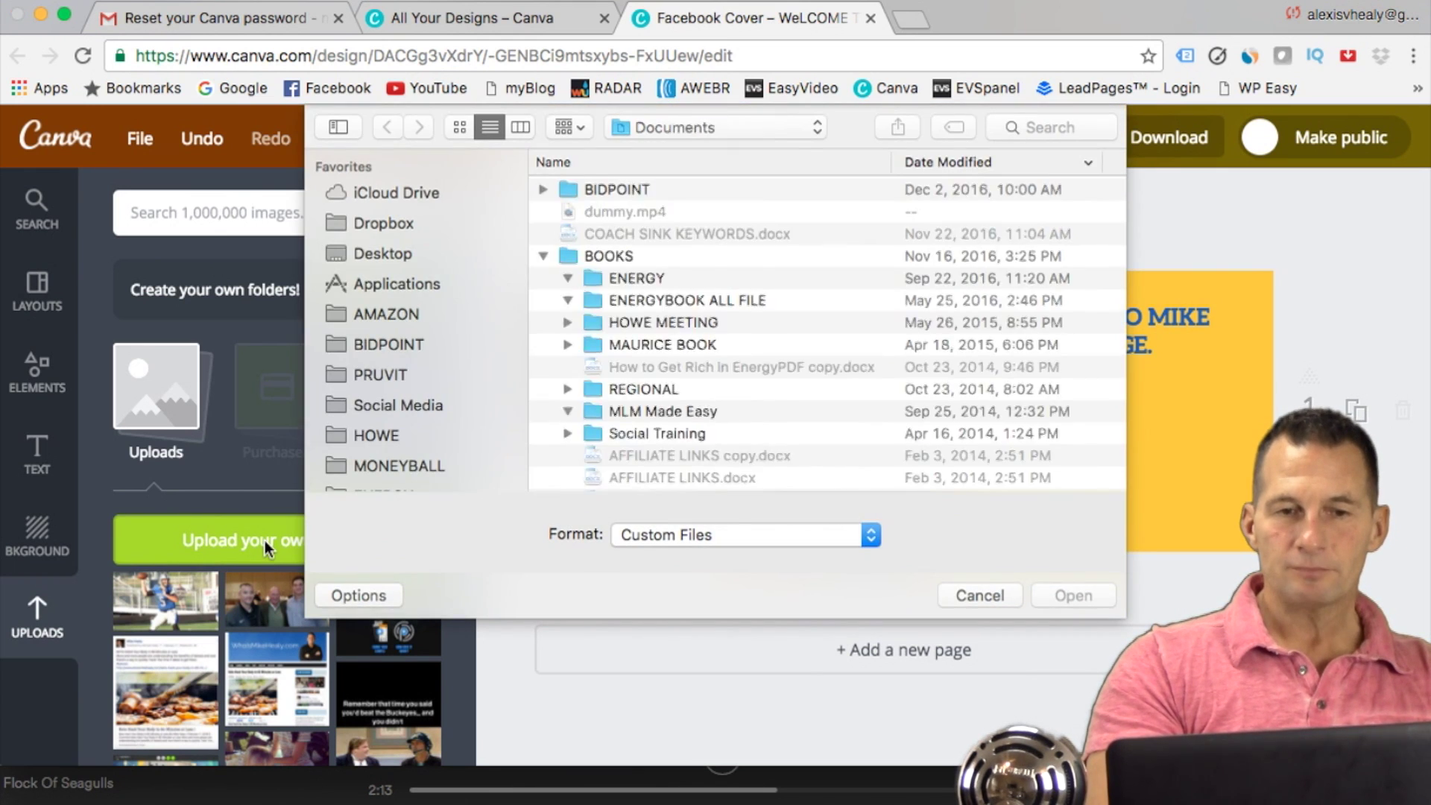
left_click(977, 595)
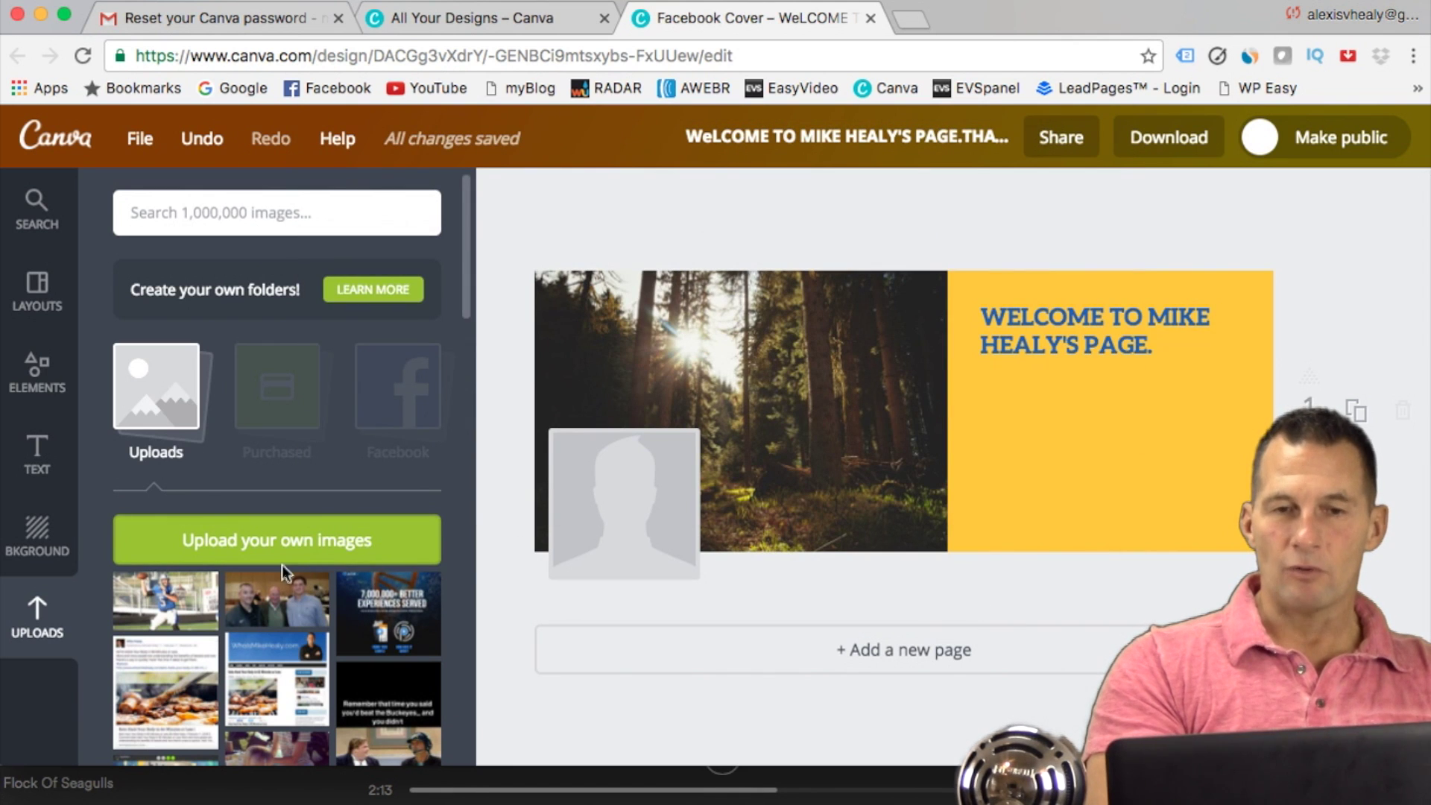
Step: Add the uploaded cut-out photo of the man holding a microphone, enlarged and placed over the forest just beside the yellow panel
scroll(282, 568, "down", 15)
scroll(281, 477, "down", 15)
scroll(282, 477, "down", 10)
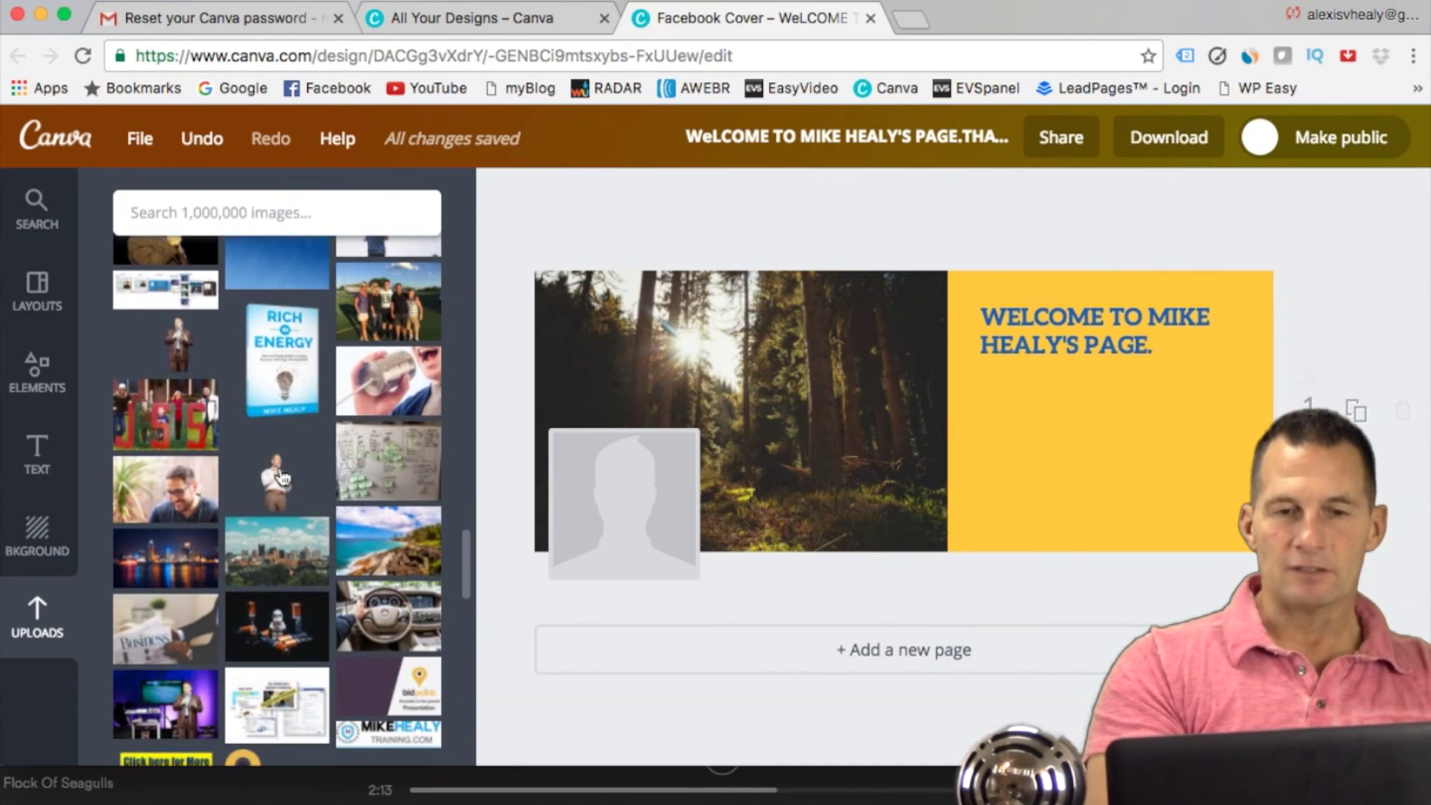
left_click(279, 476)
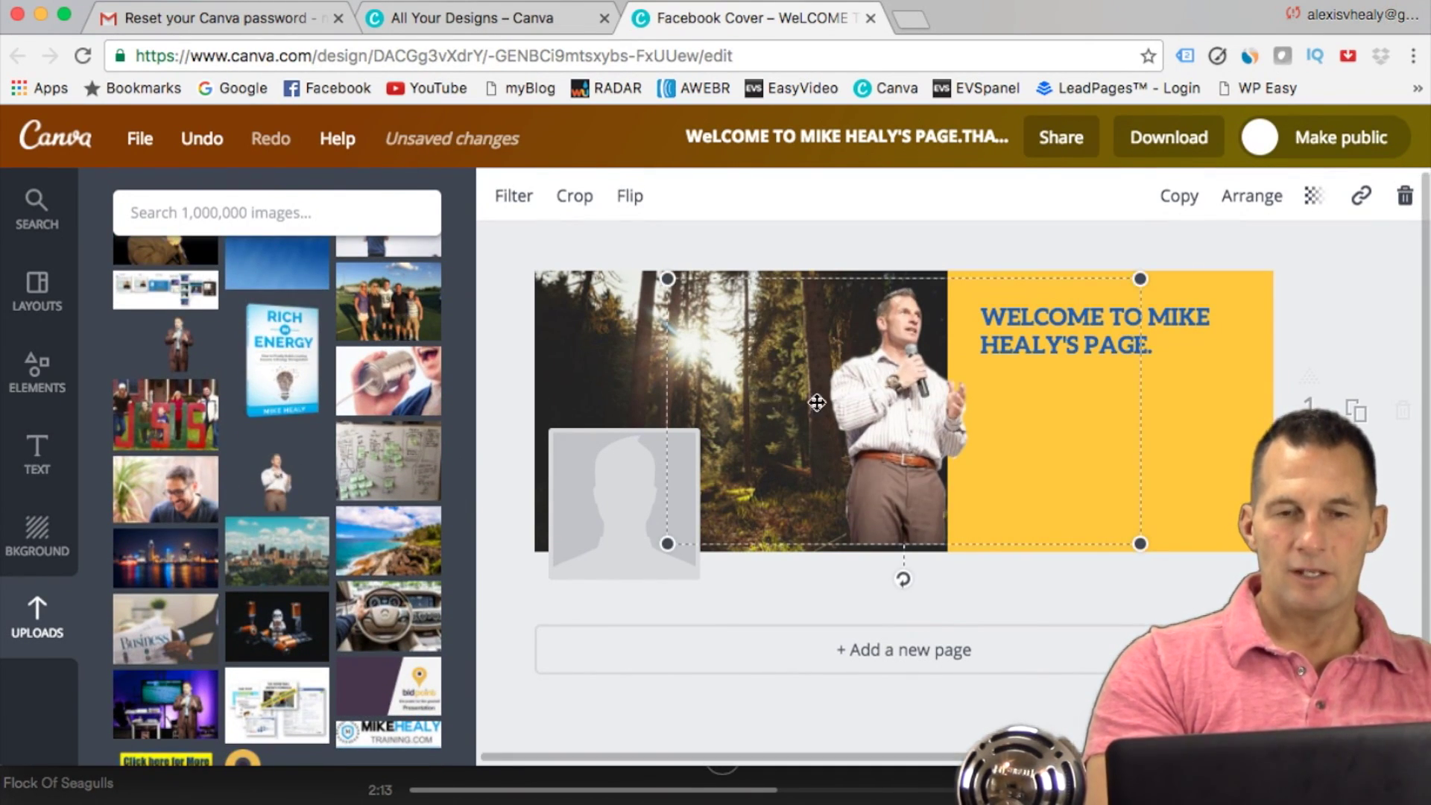
left_click_drag(908, 418, 847, 431)
left_click_drag(1082, 292, 1112, 246)
left_click(1315, 283)
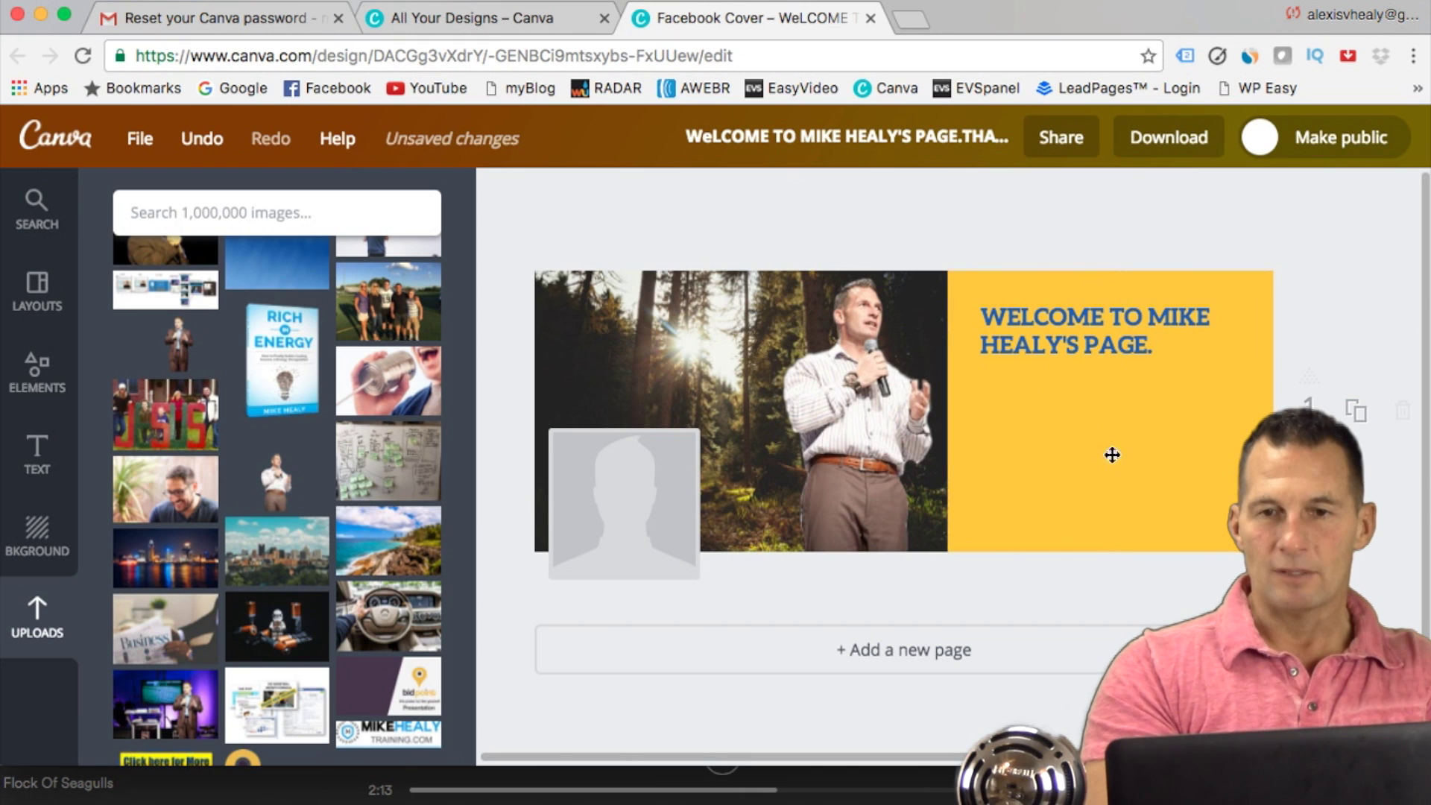
Step: Add the free round "ON POINT" text badge and shrink it to fit below the welcome message in the yellow panel
left_click(38, 458)
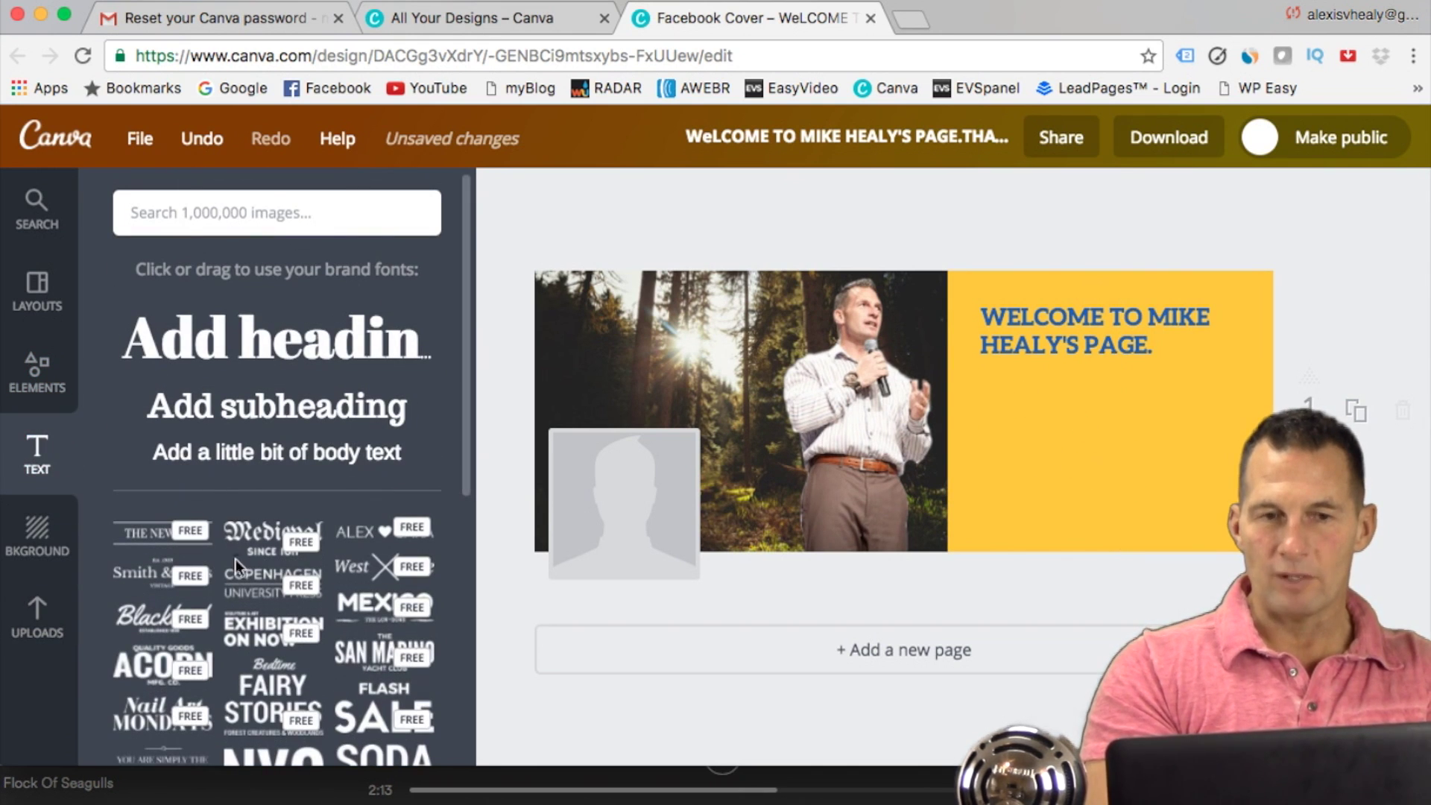
scroll(237, 560, "down", 5)
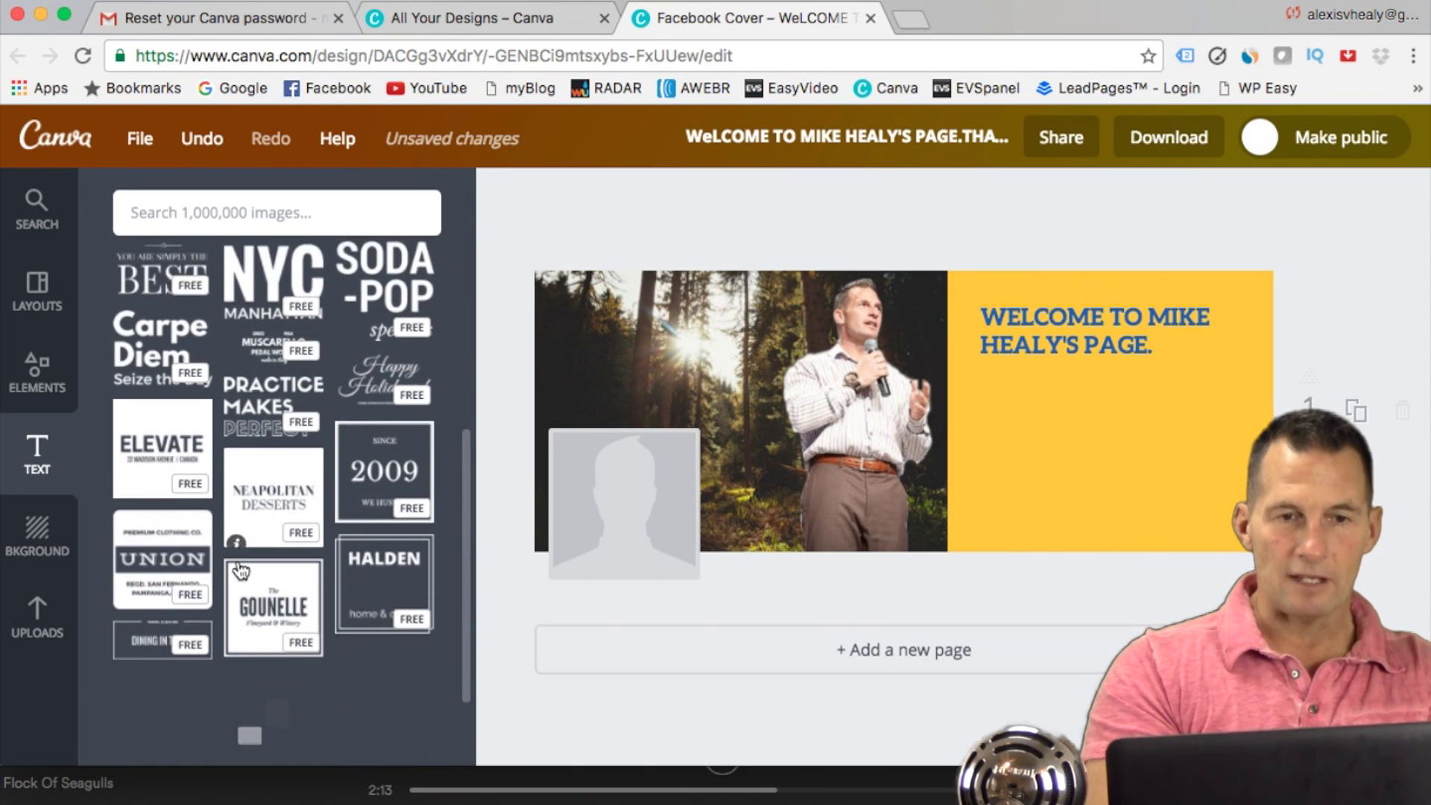
scroll(240, 571, "down", 7)
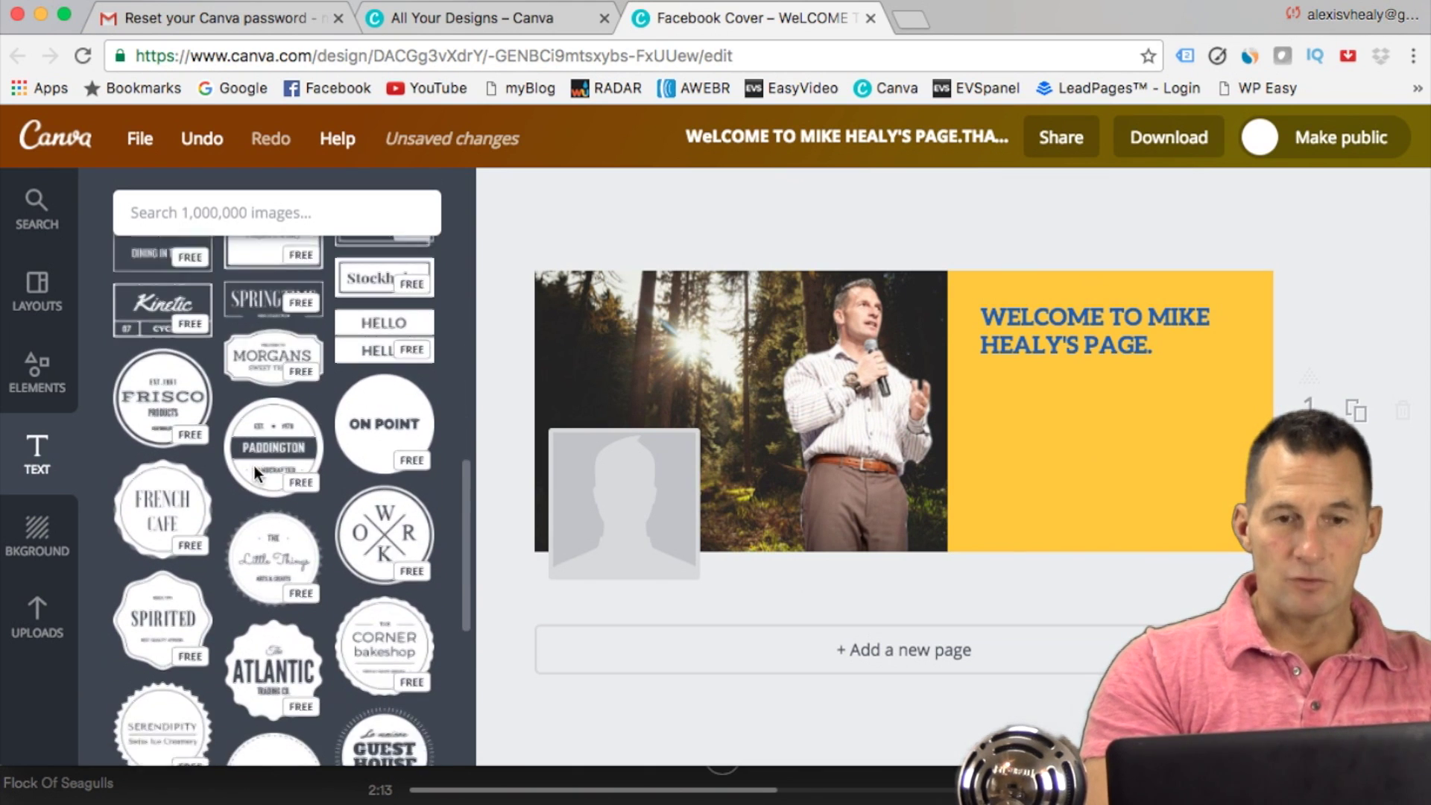
scroll(256, 473, "down", 1)
left_click(340, 419)
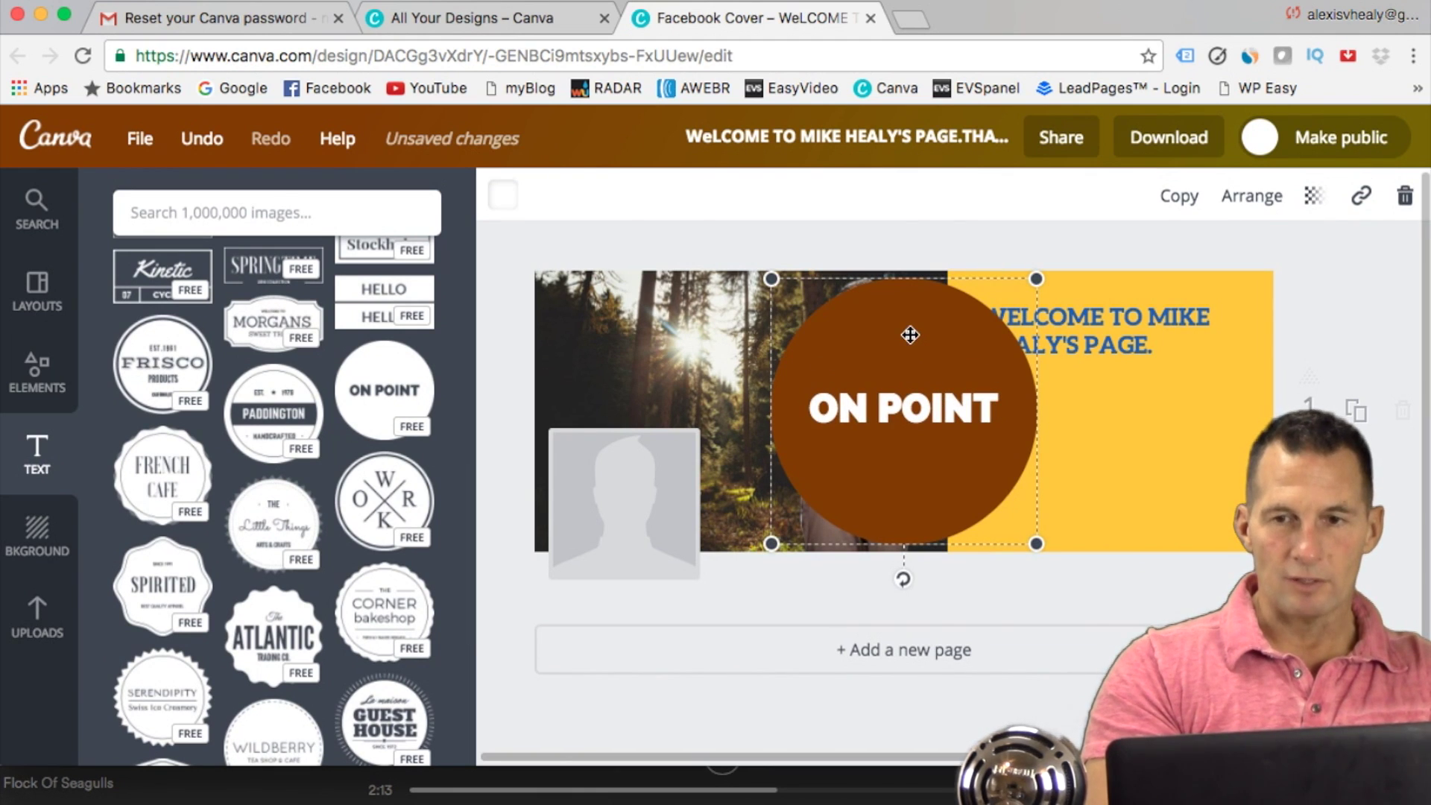
left_click_drag(884, 349, 1096, 358)
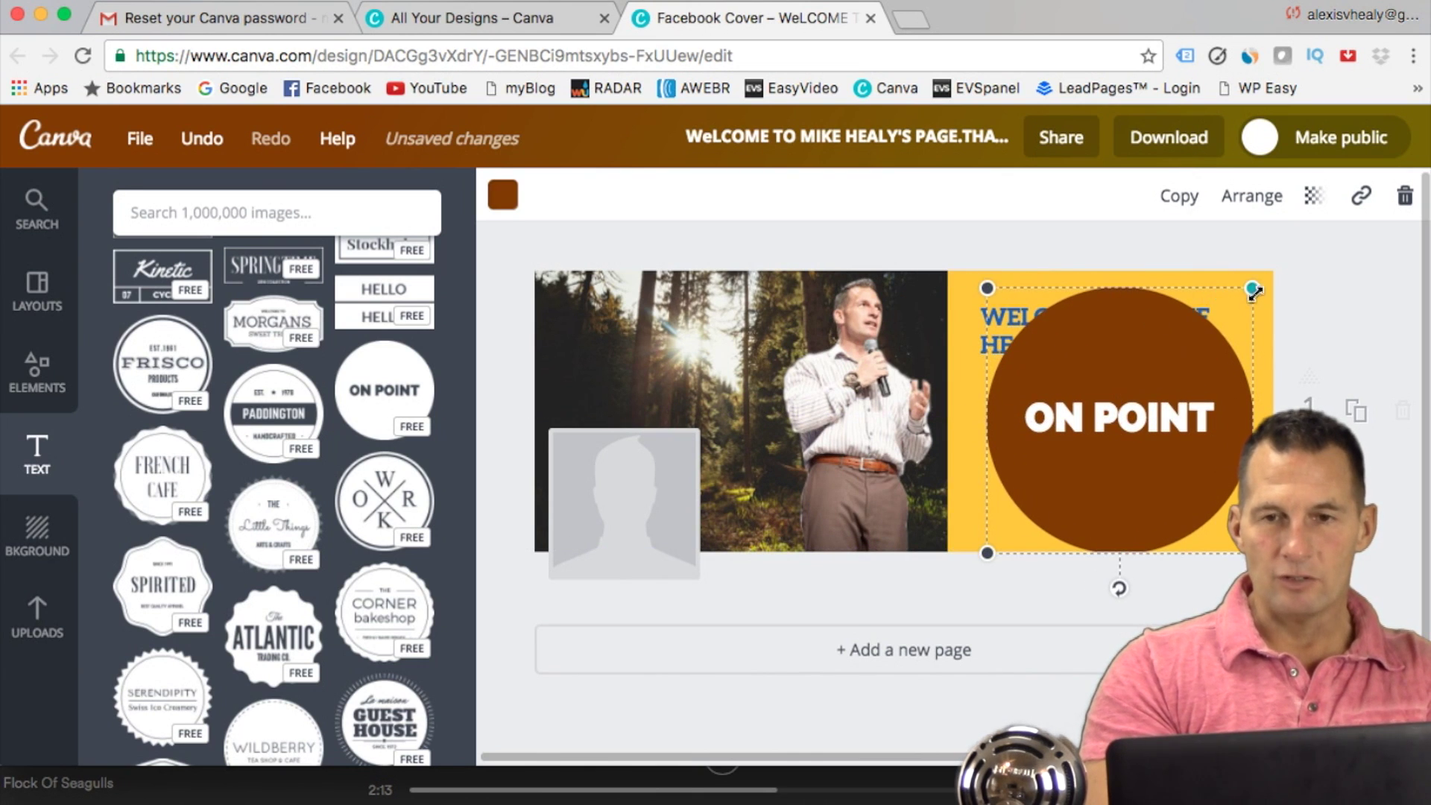
left_click_drag(1254, 288, 1169, 384)
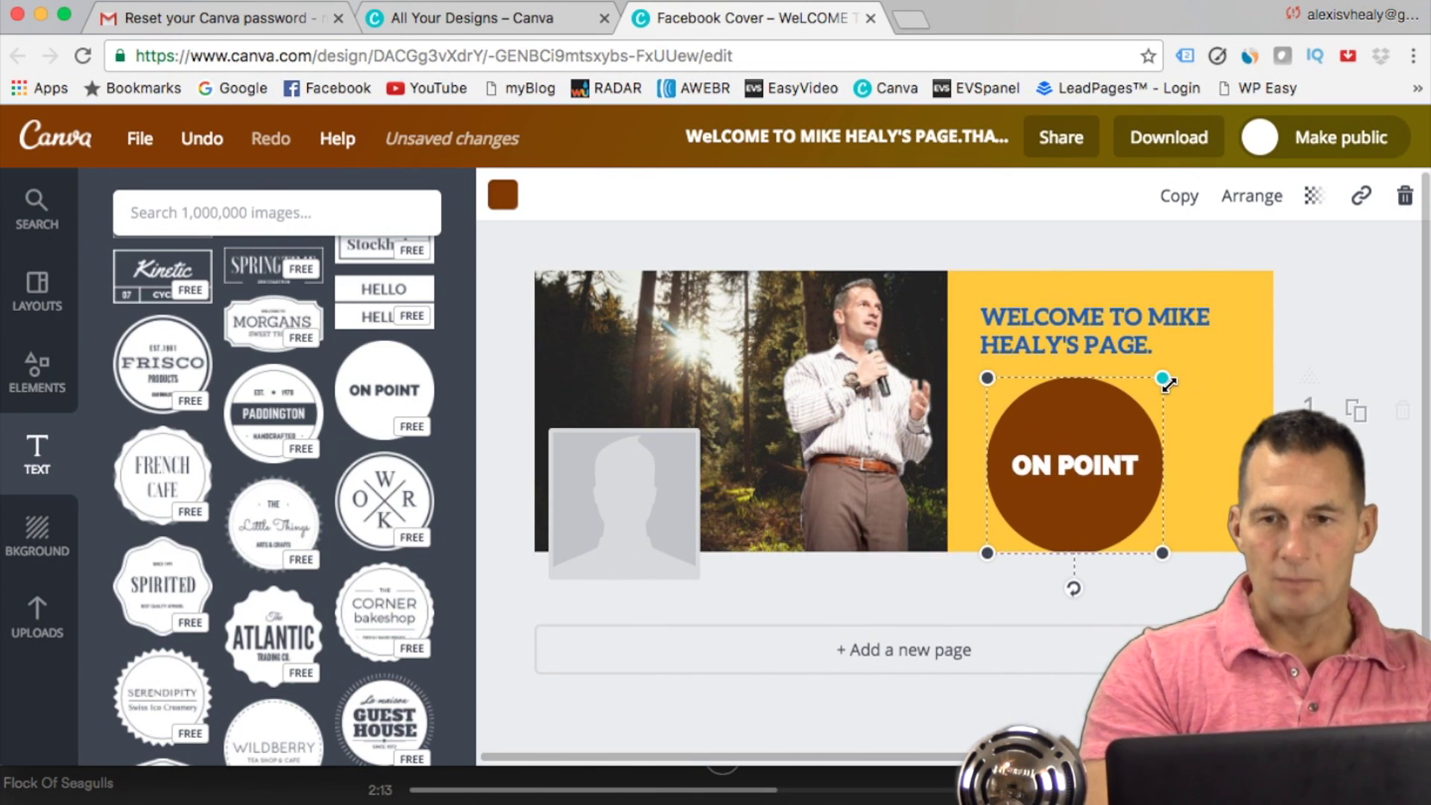
Step: Replace the round badge's text with "HOWDY!" and fill its circle with coral red from the default palette
double_click(1128, 464)
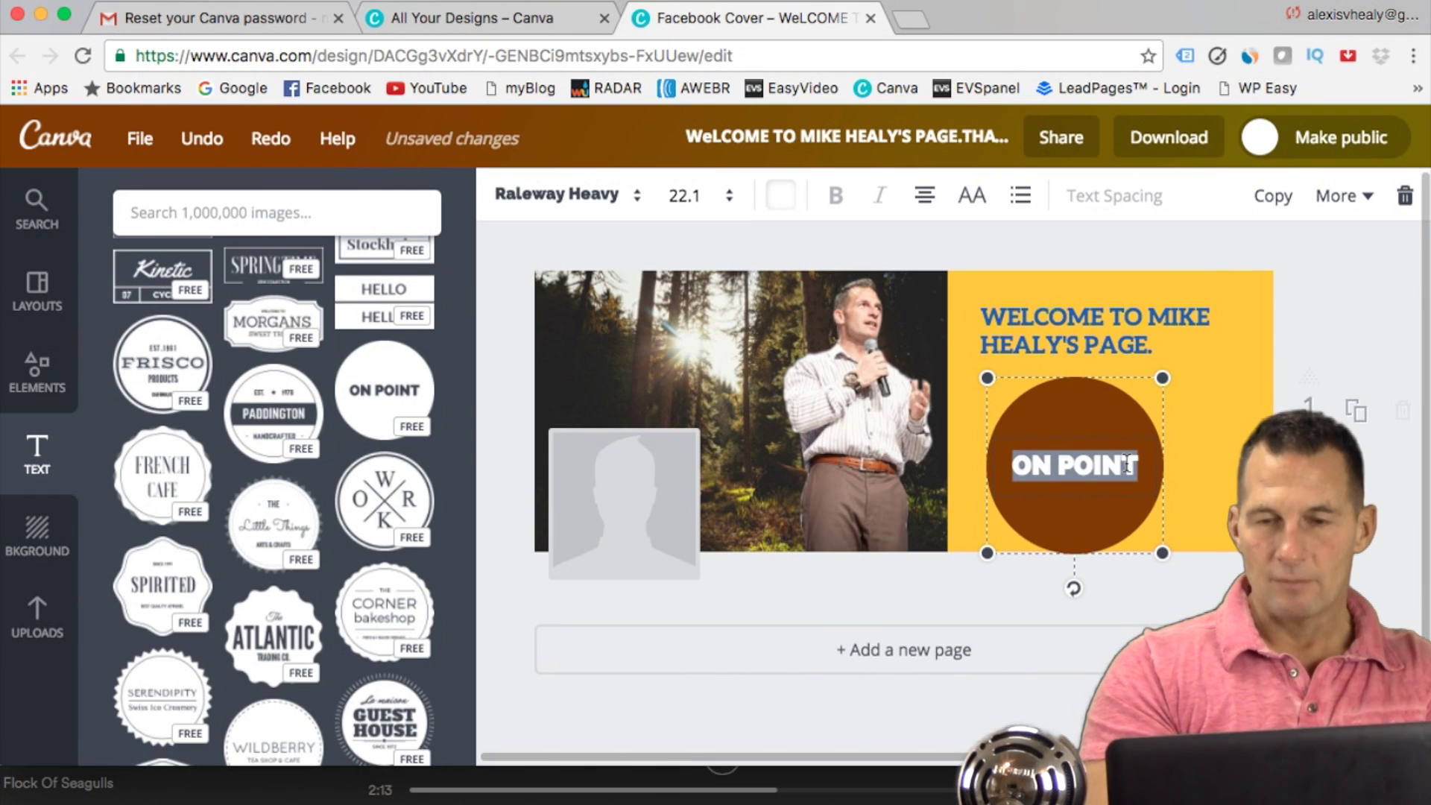
type("HOWDY")
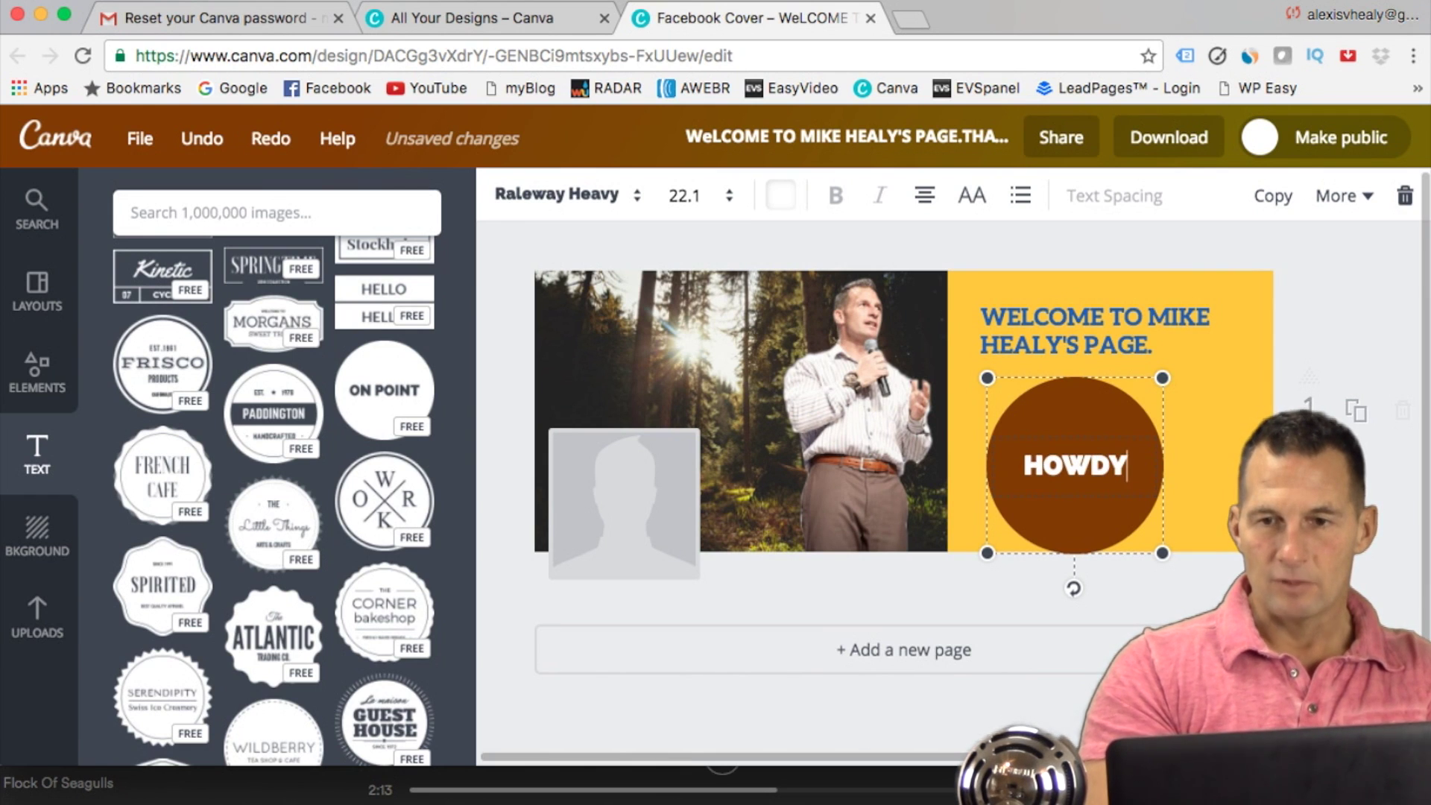
type("!")
left_click(1096, 414)
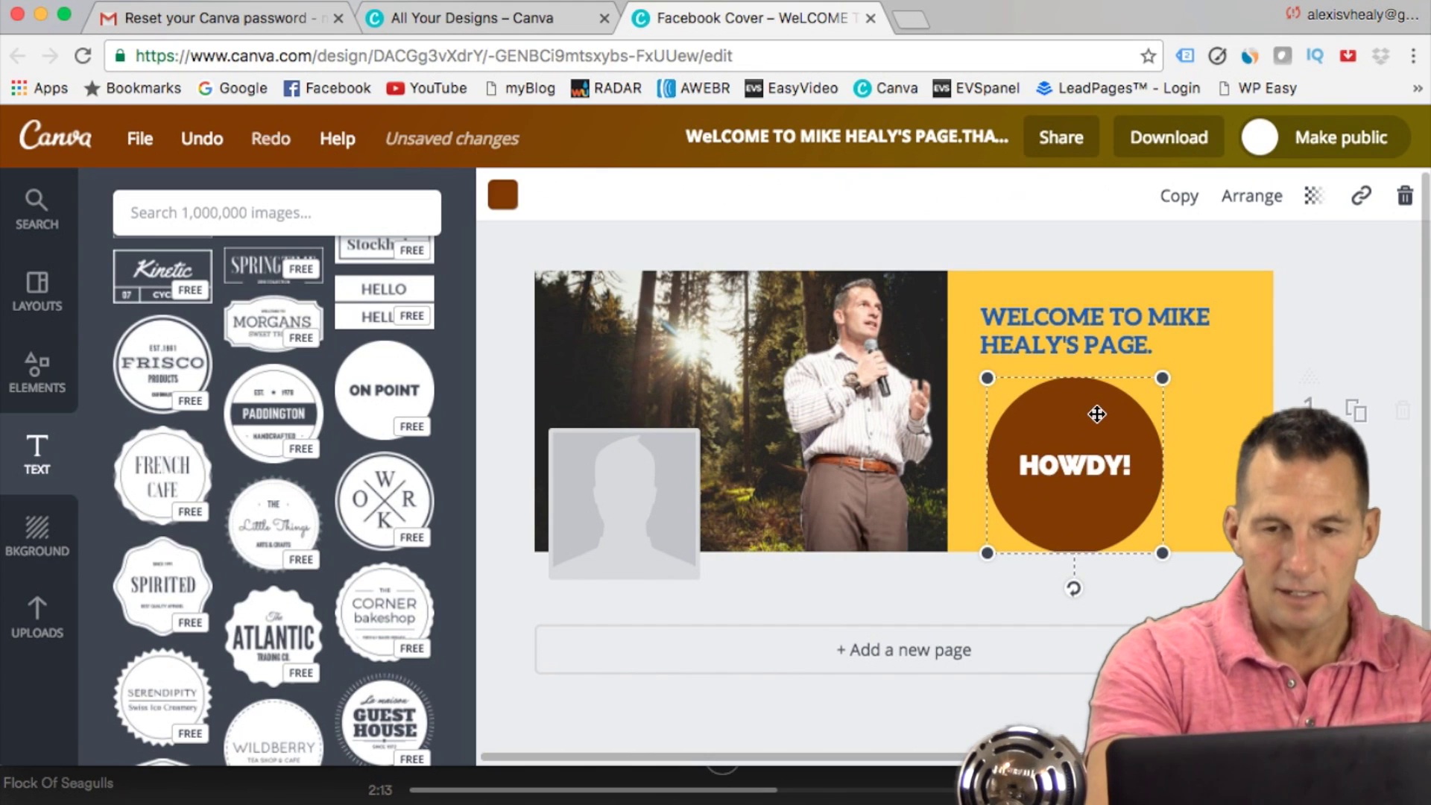
left_click(503, 200)
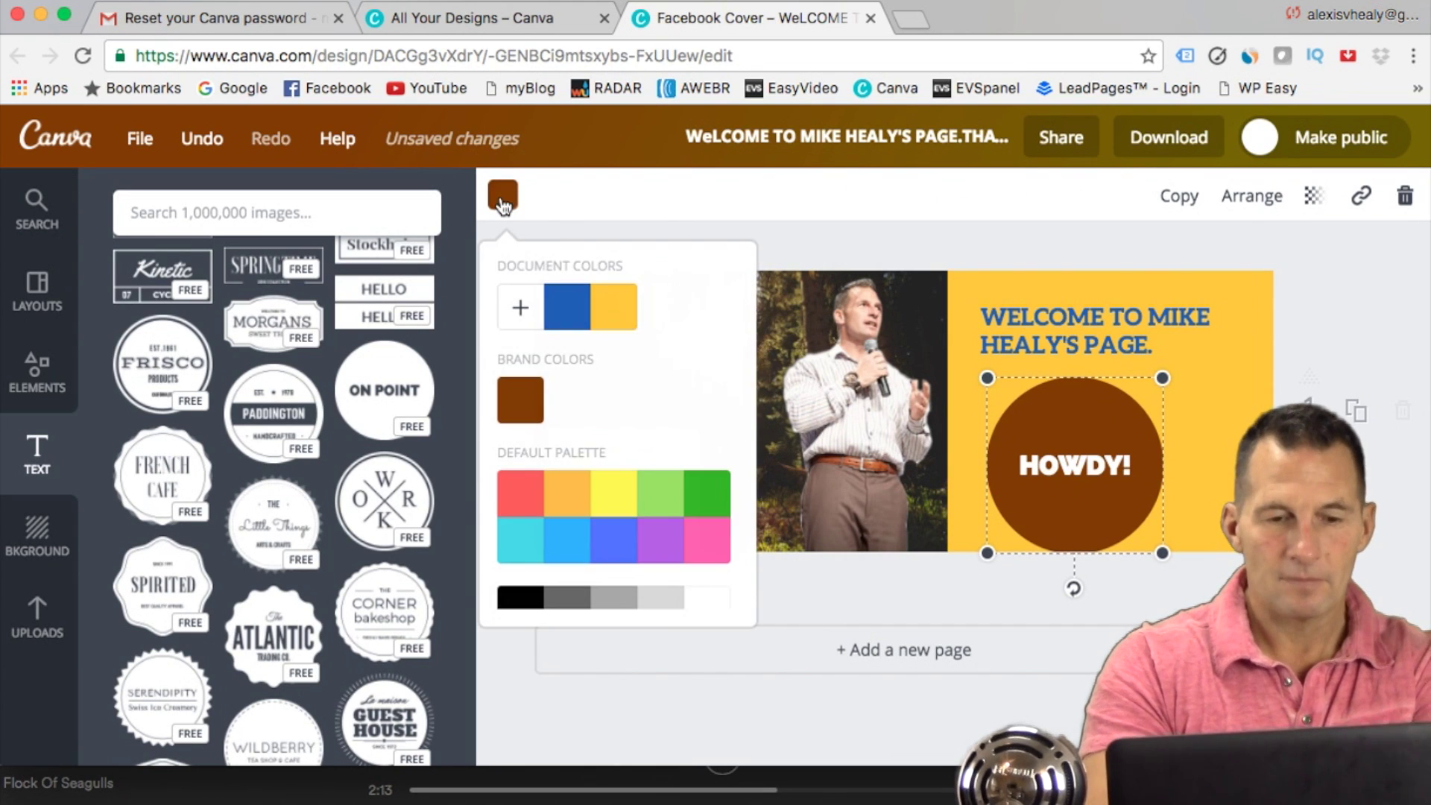
left_click(524, 497)
Step: Centre the slightly reduced badge below the welcome message and shift the man's photo a little away from the yellow panel
left_click_drag(1076, 390, 1121, 393)
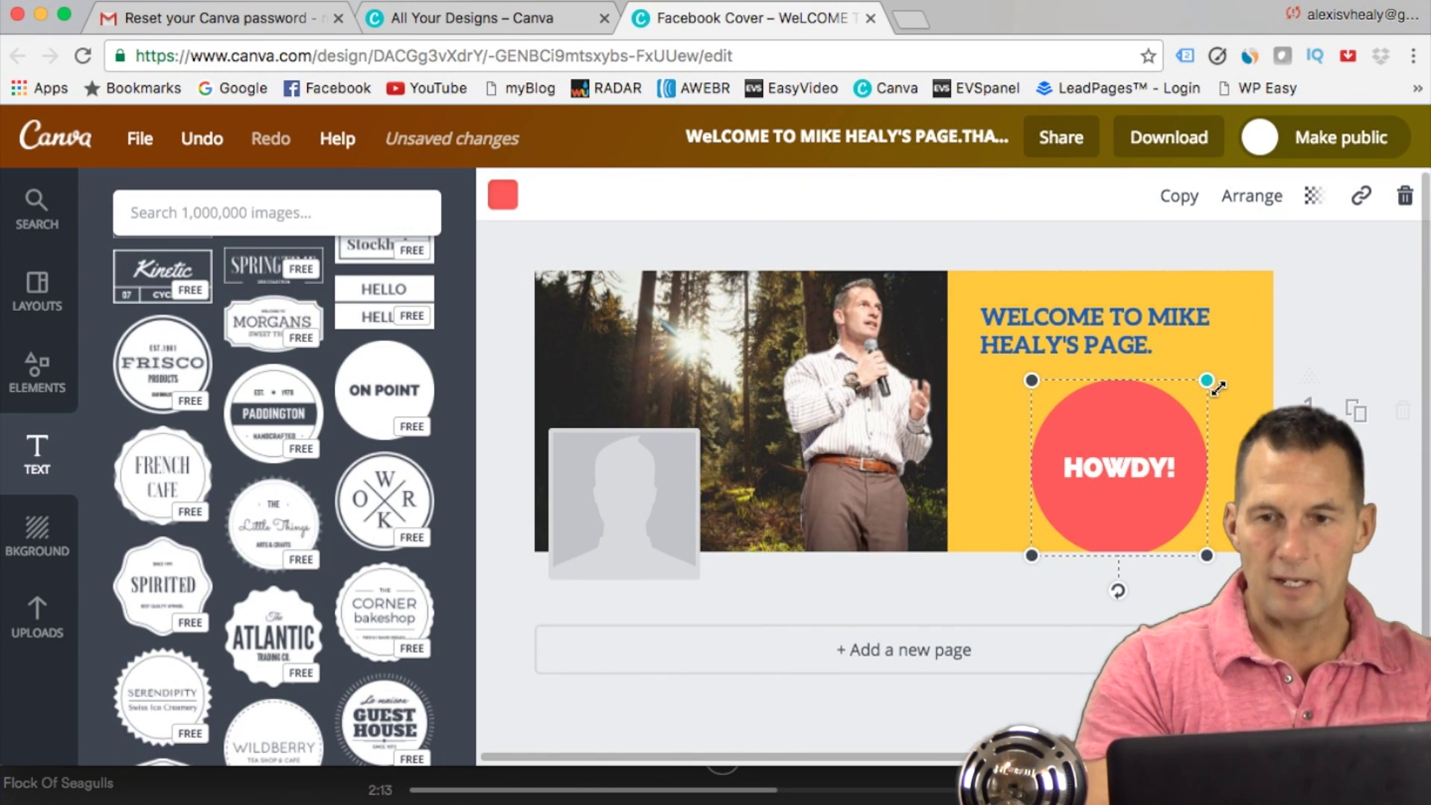
left_click_drag(1210, 382, 1187, 401)
left_click_drag(1118, 432, 1123, 416)
left_click(1356, 347)
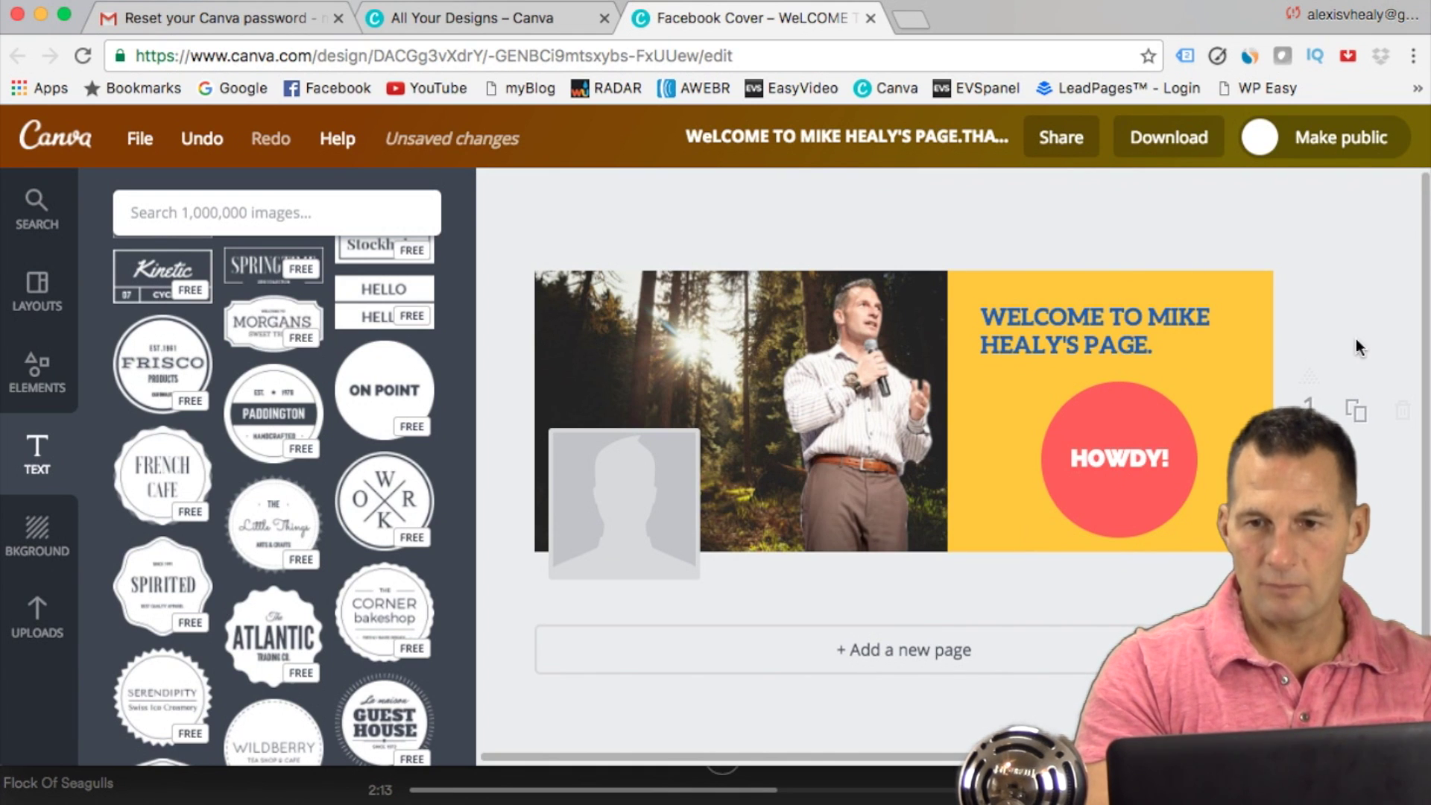
left_click_drag(874, 366, 845, 366)
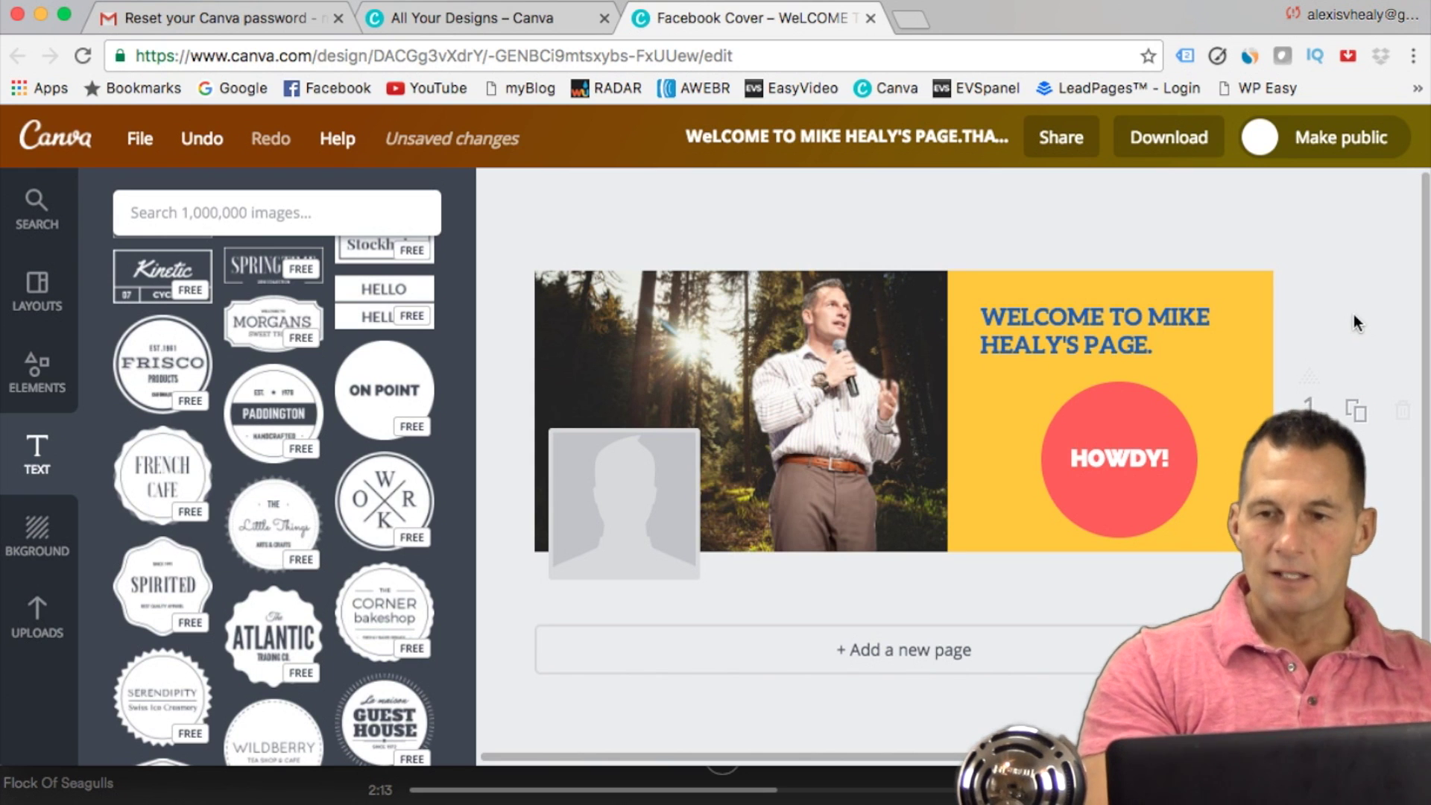
Step: Duplicate the cover page and delete the man's photo from the copy
left_click(1356, 410)
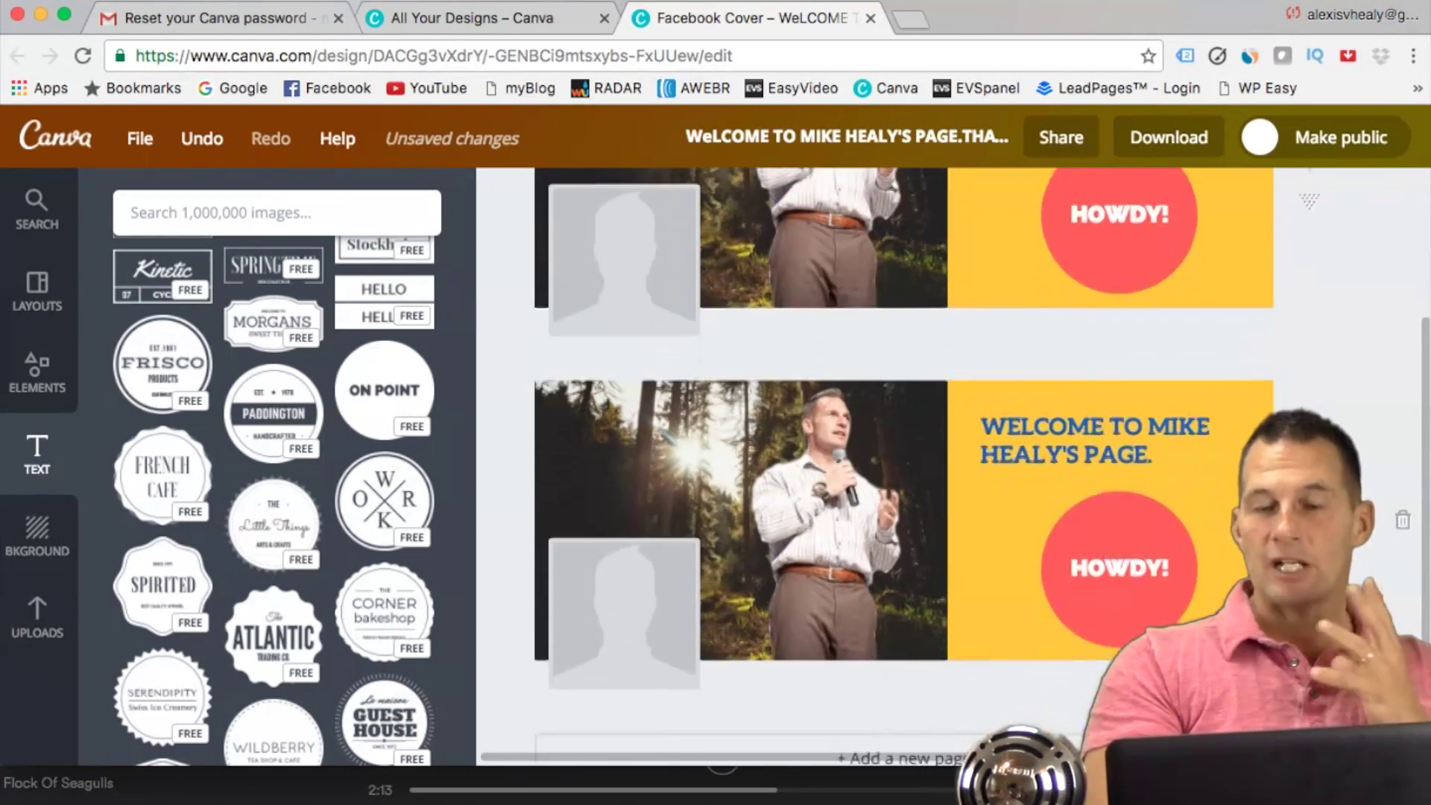
left_click(844, 468)
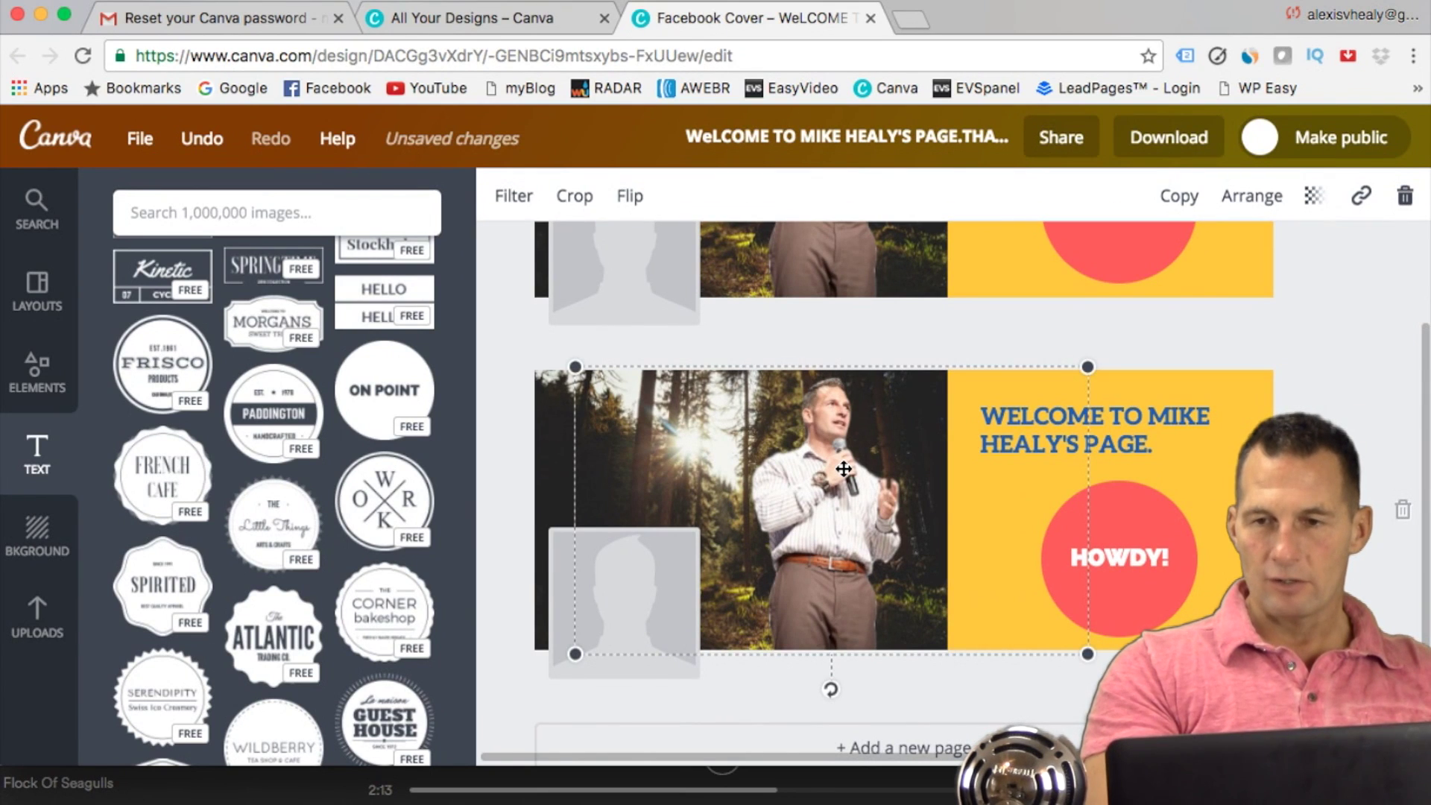
key("Delete")
Step: Add the uploaded cartoon businessman with one hand held out to the second cover, placed over the forest beside the yellow panel
left_click(37, 615)
scroll(317, 514, "down", 15)
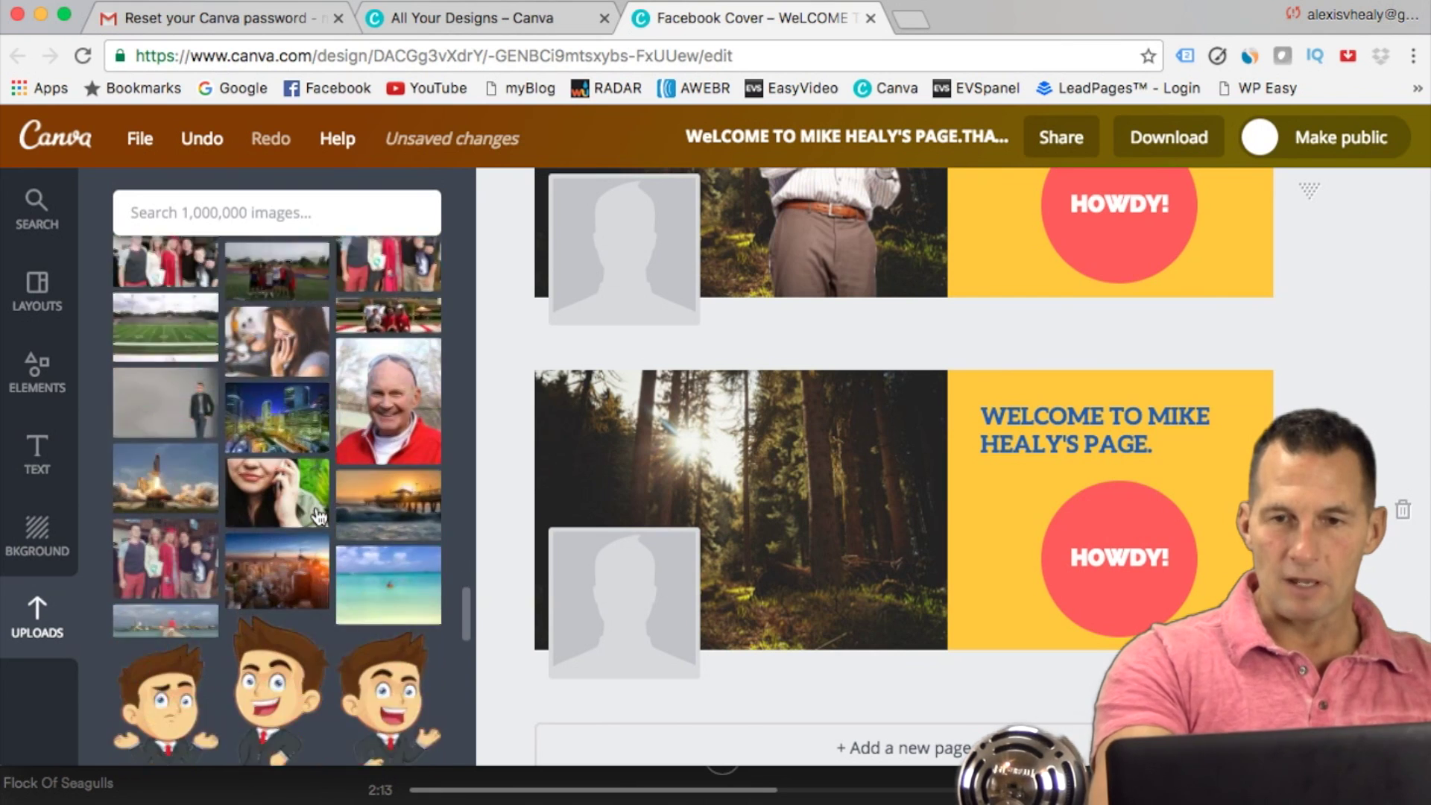
scroll(316, 515, "down", 5)
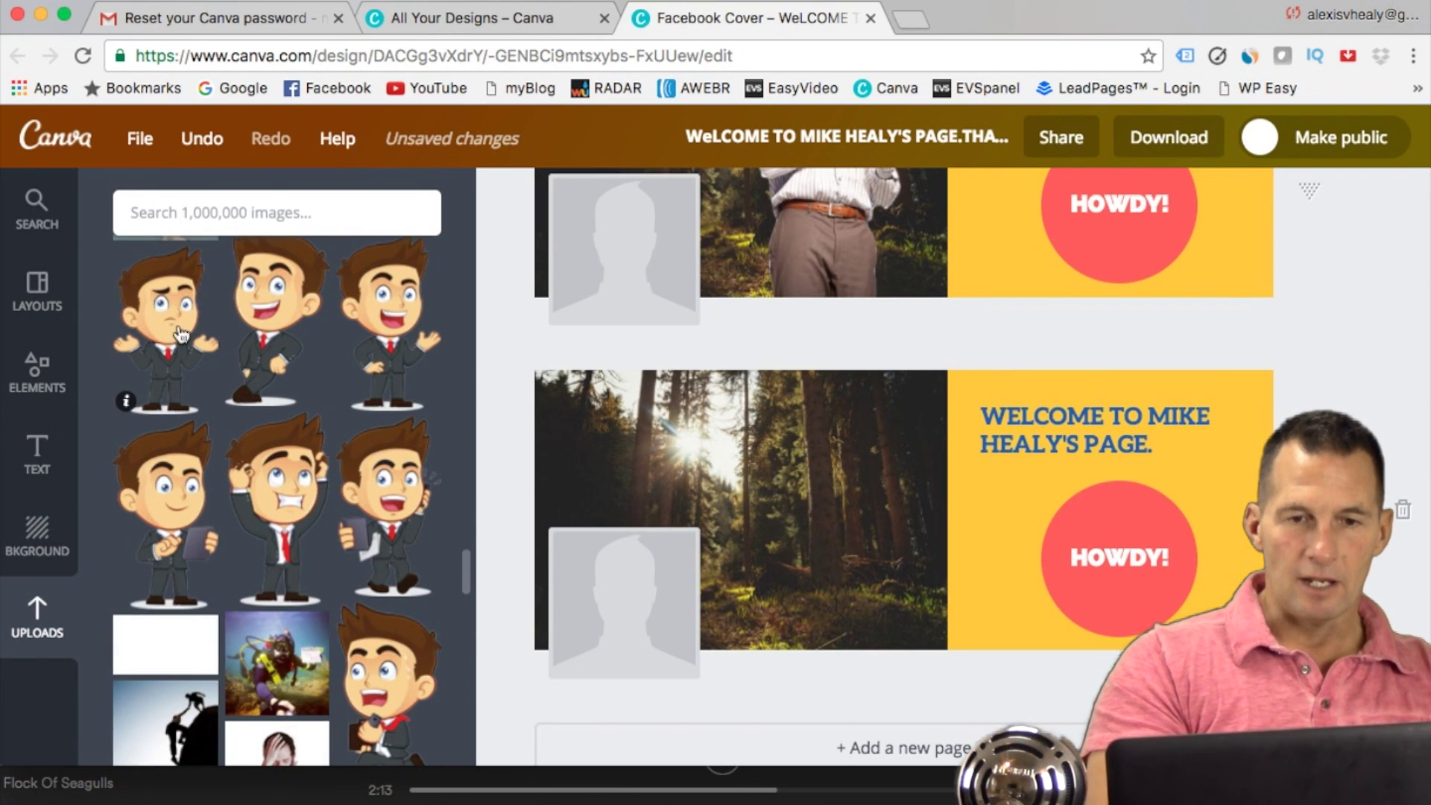
left_click(378, 307)
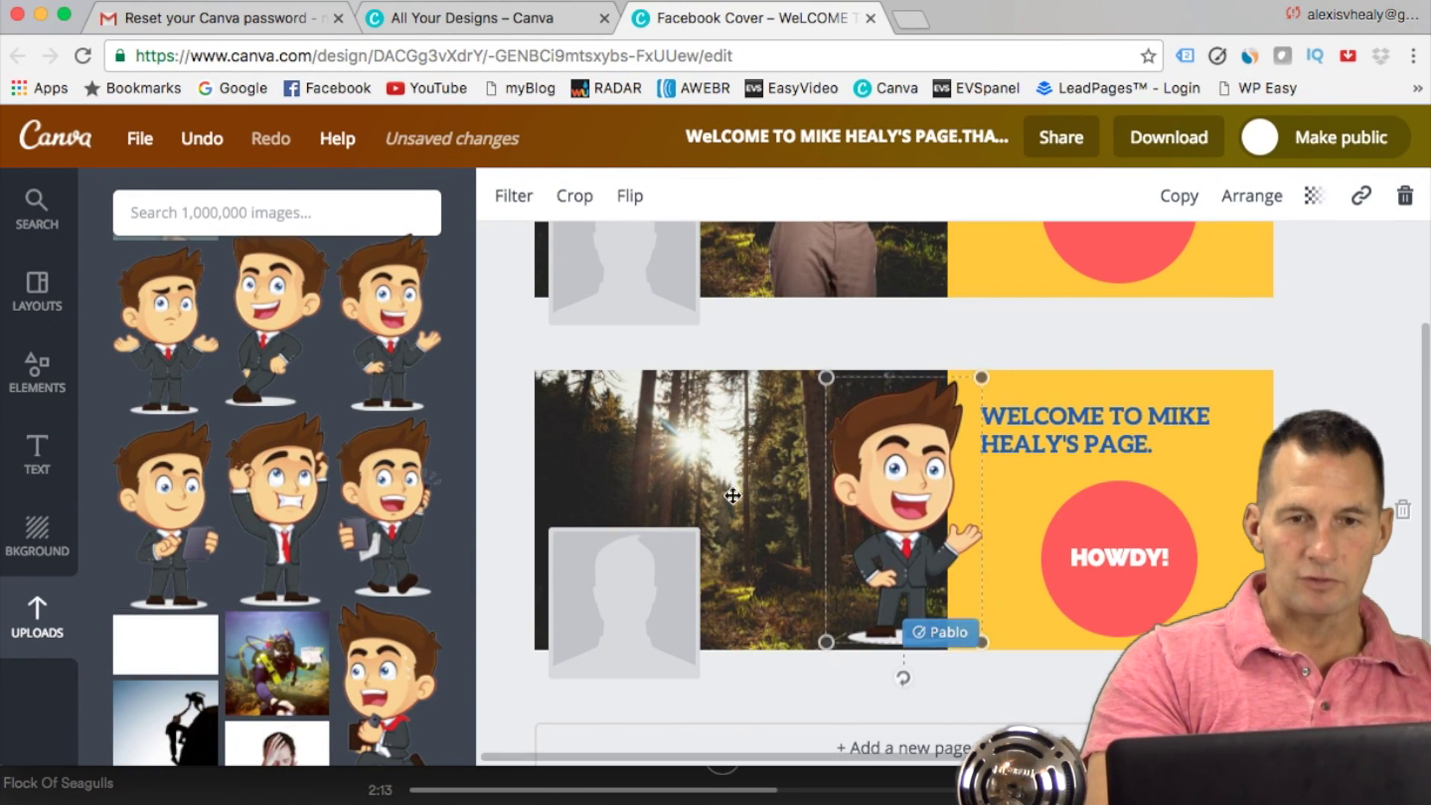
left_click_drag(890, 492, 841, 490)
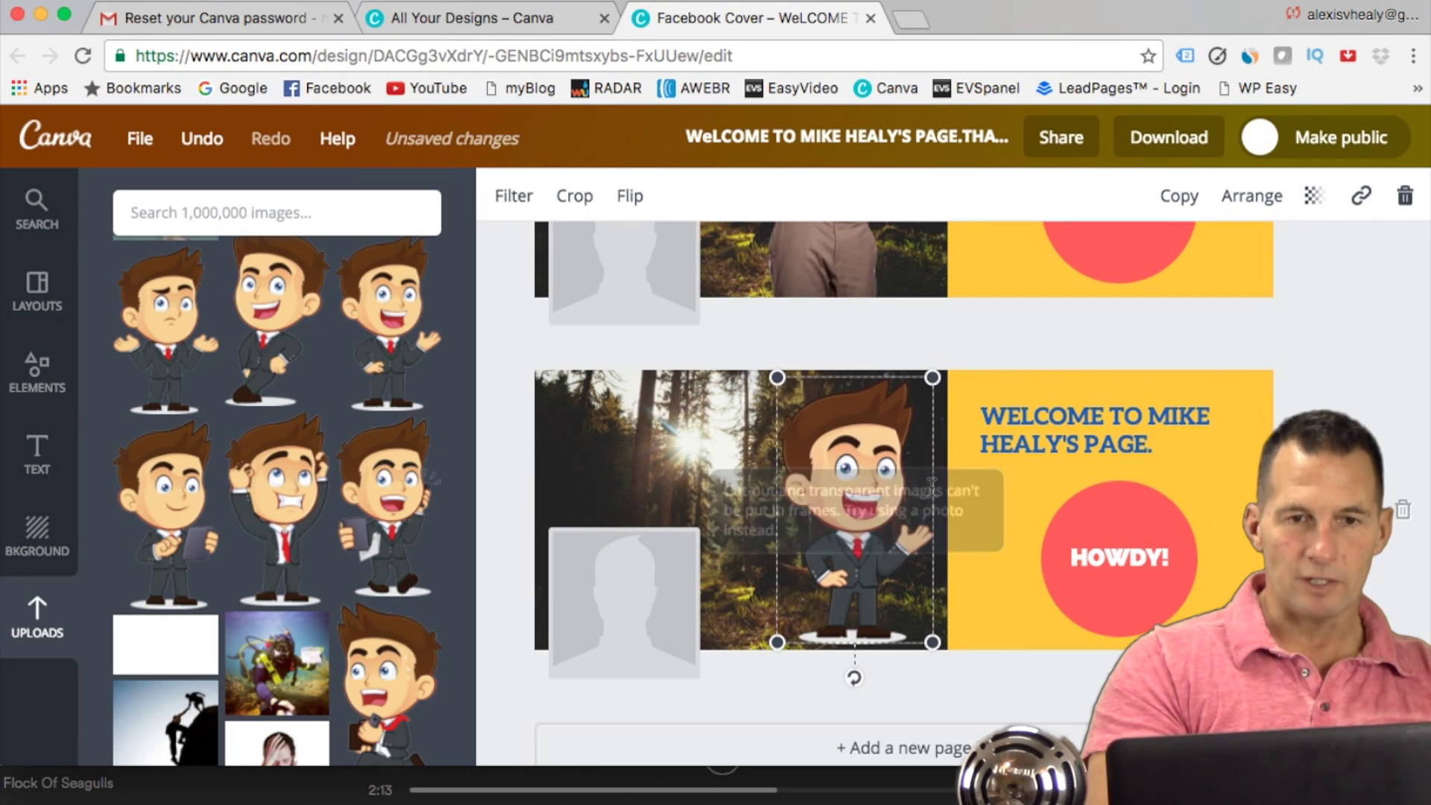
left_click(1344, 397)
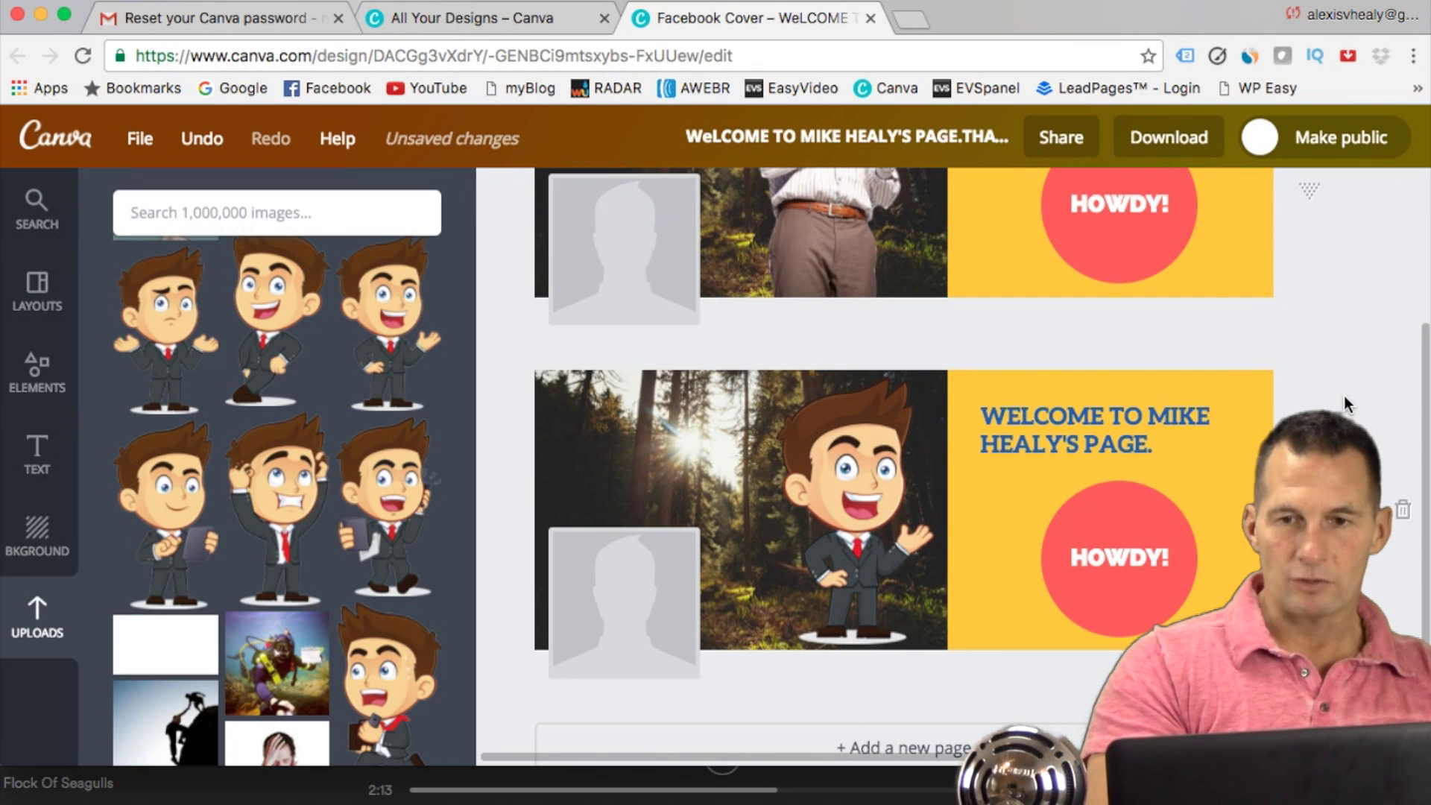
scroll(1344, 395, "up", 2)
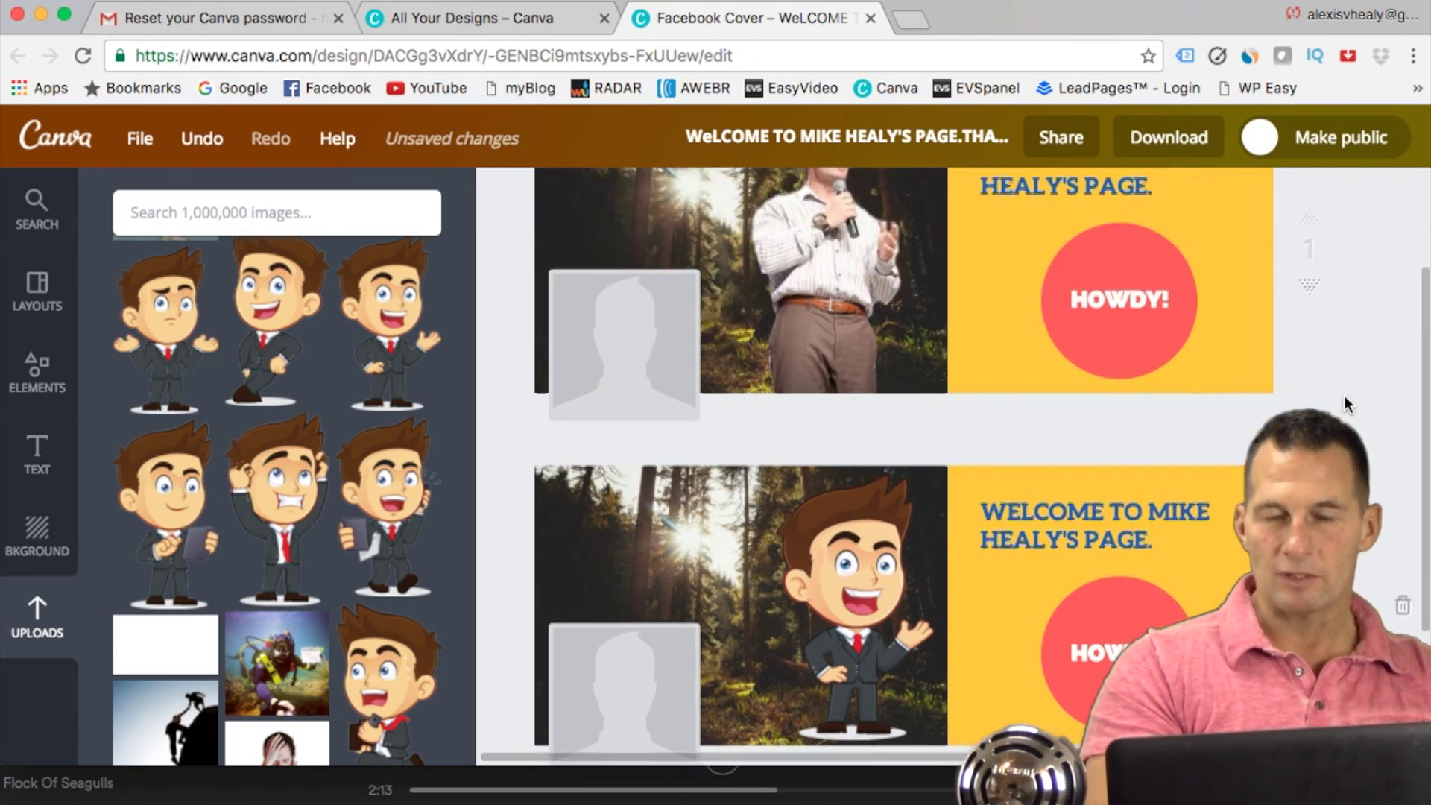
scroll(1344, 395, "up", 2)
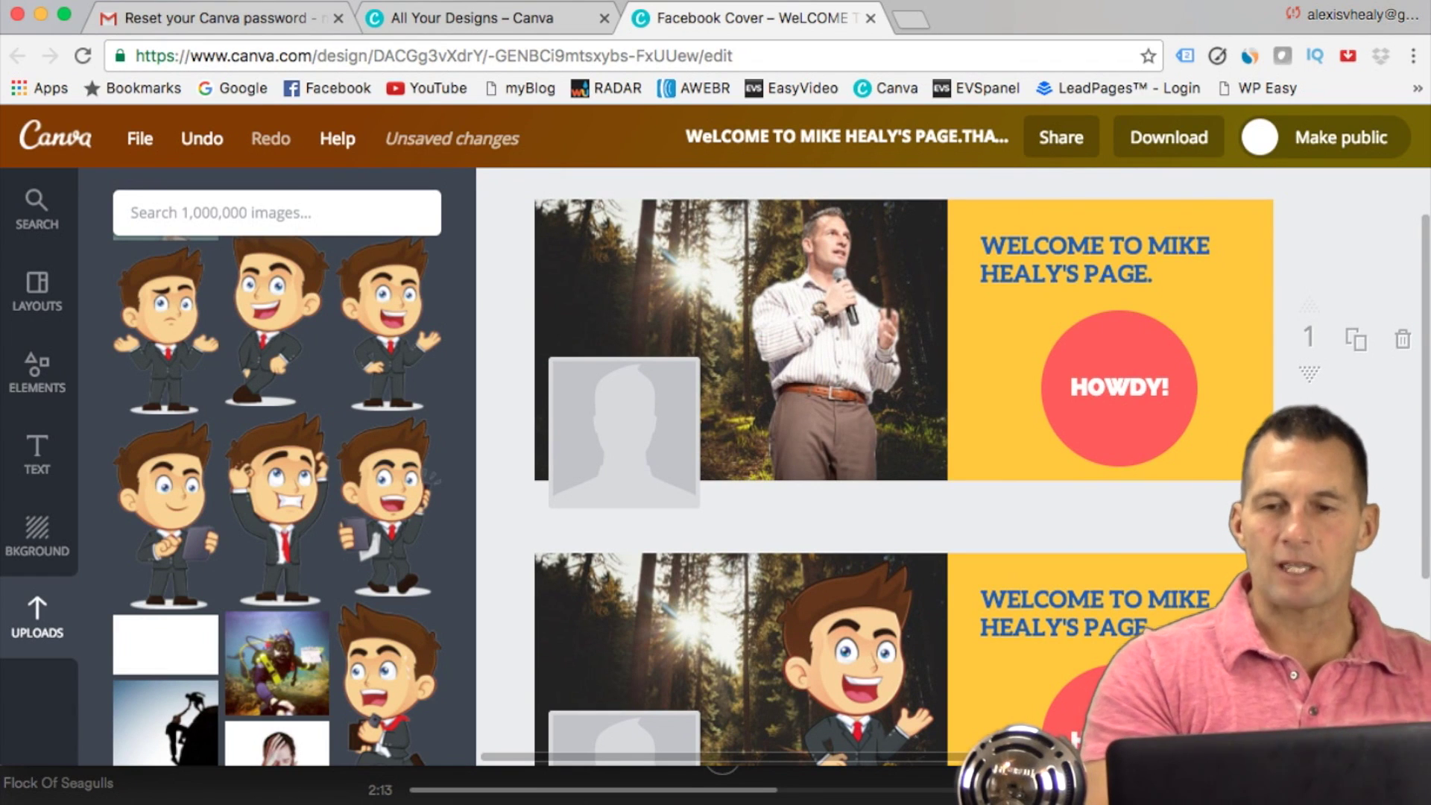
Step: Download the two finished Facebook covers to the computer and close the download notice
left_click(1176, 144)
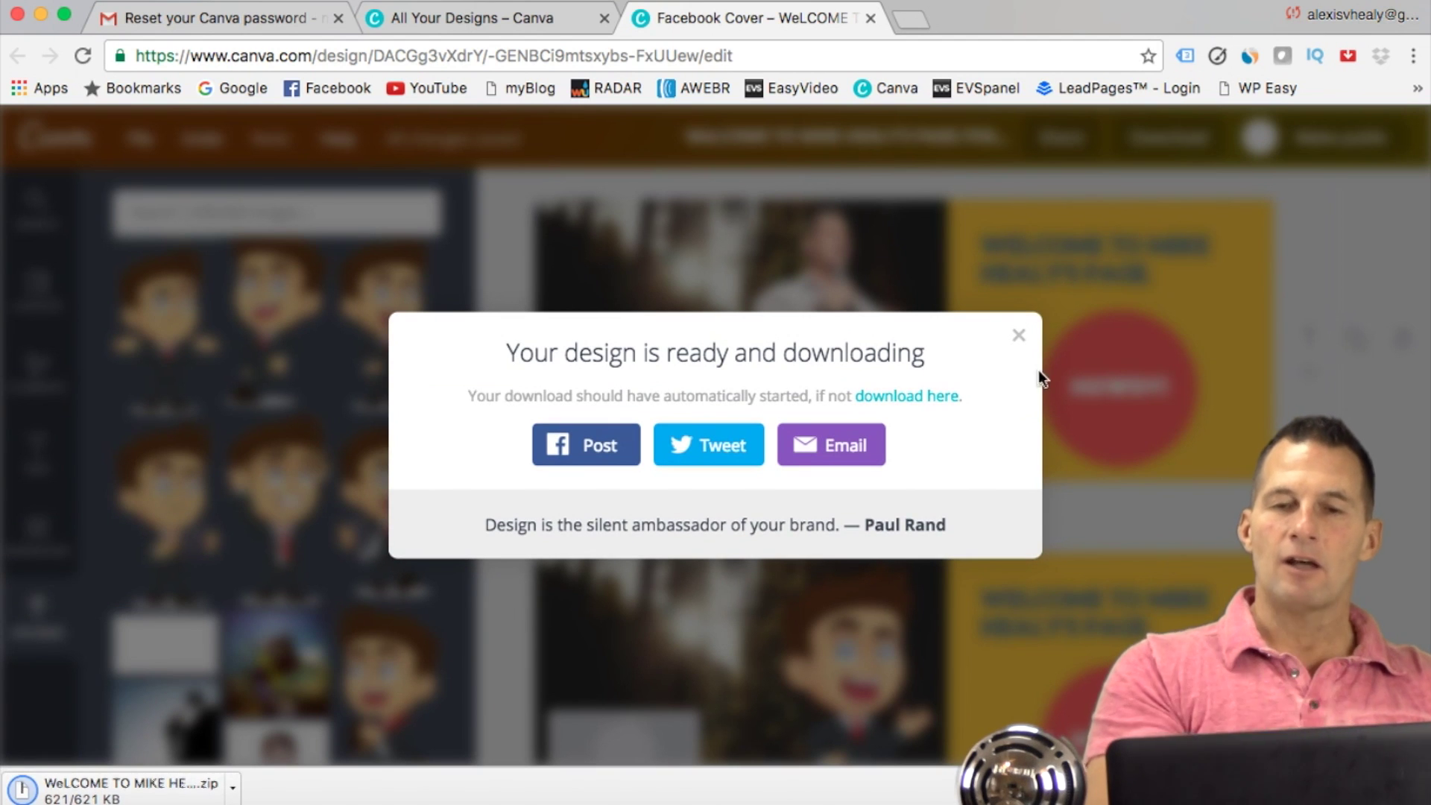
left_click(1018, 336)
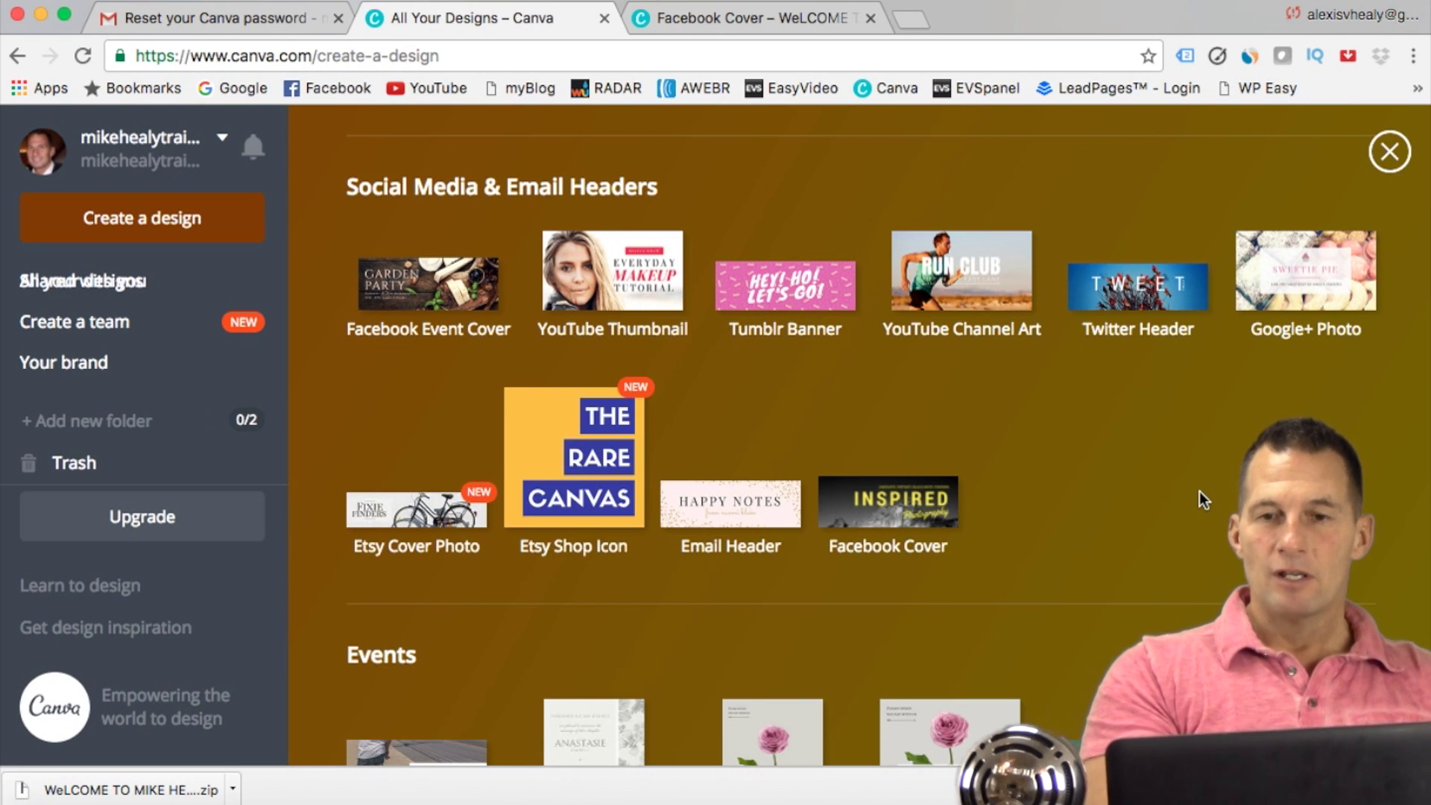
Step: Browse the available design types and create a new Facebook Ad design
scroll(1200, 490, "up", 15)
scroll(1200, 491, "up", 7)
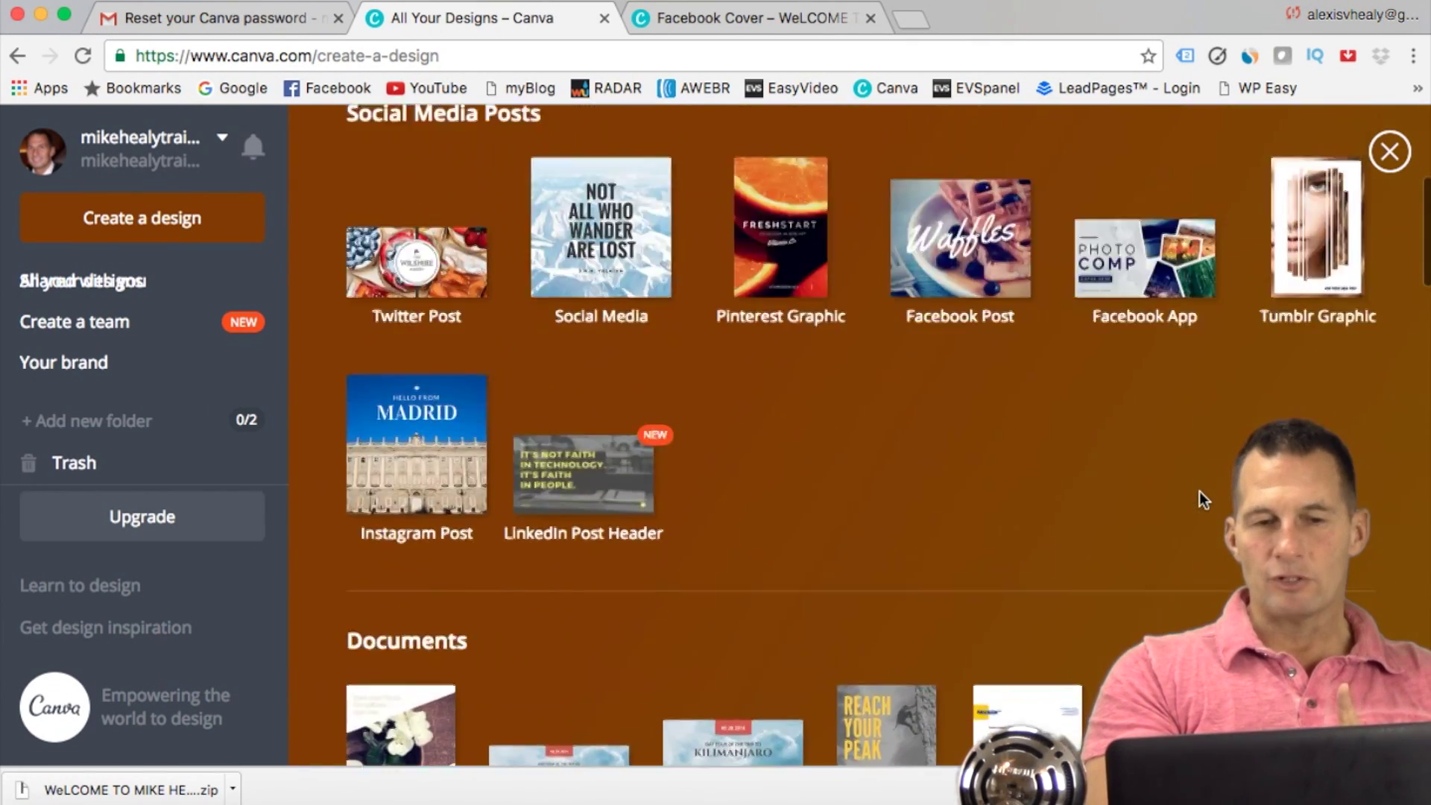
scroll(1200, 490, "down", 2)
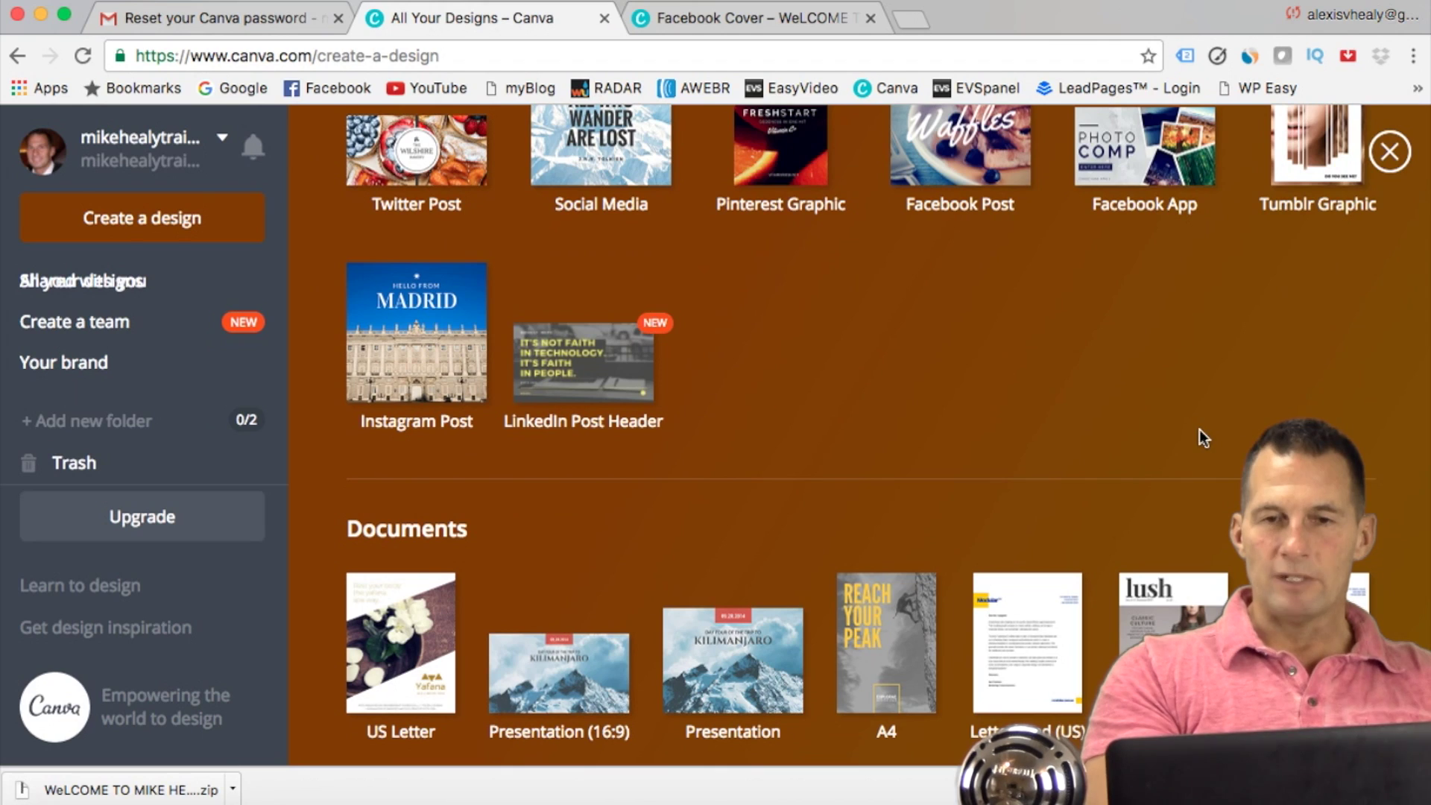
scroll(1166, 379, "down", 5)
scroll(1167, 380, "down", 20)
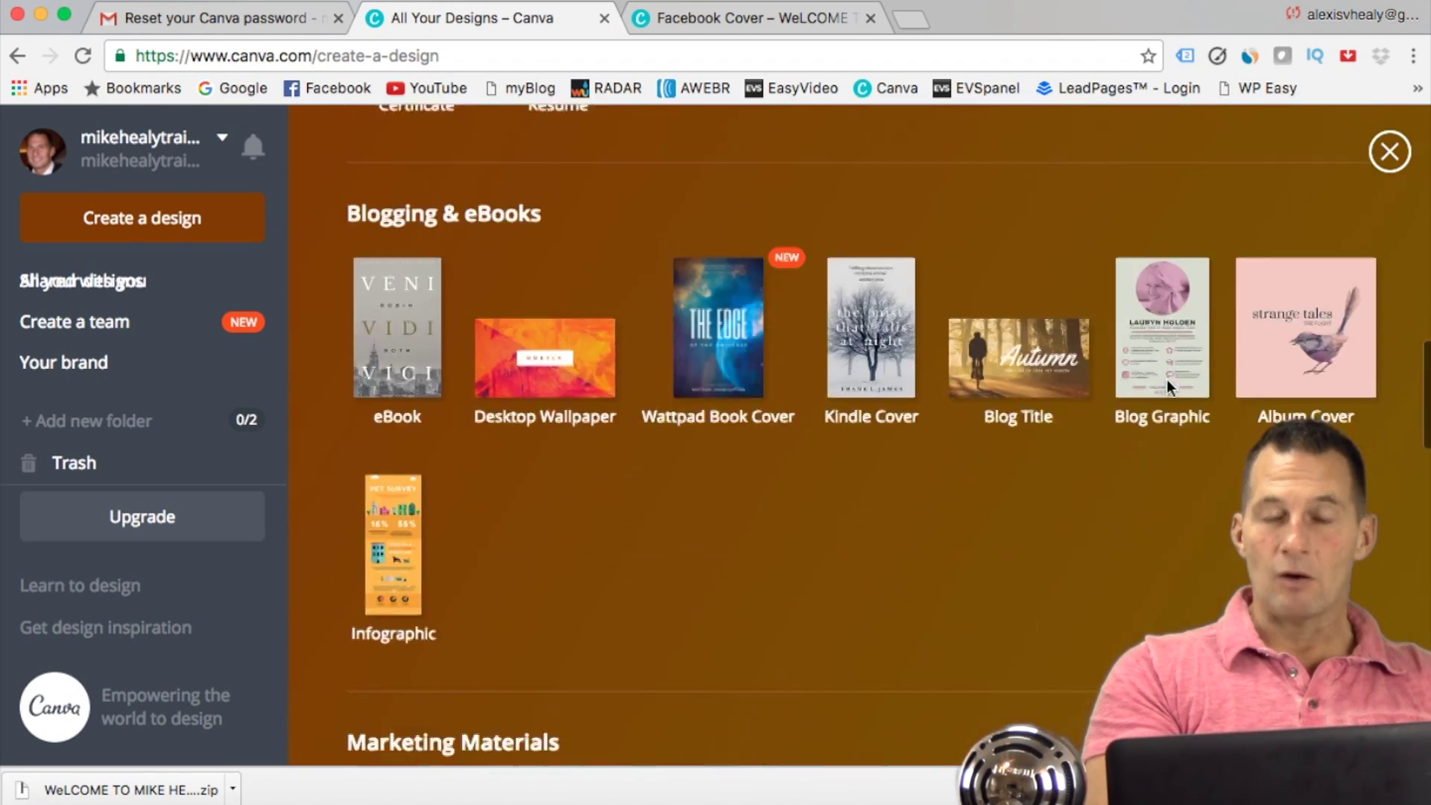
scroll(1165, 379, "down", 10)
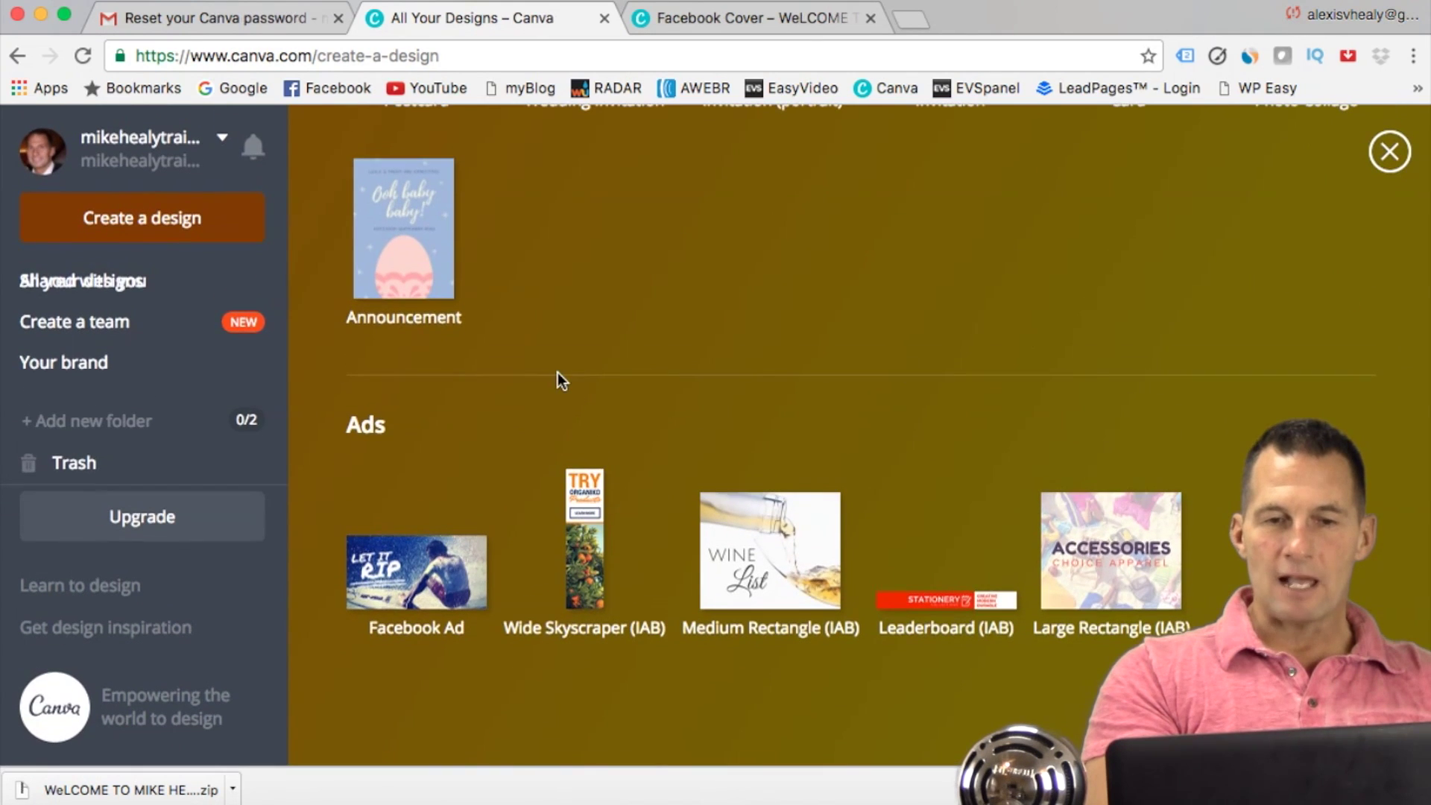
left_click(416, 570)
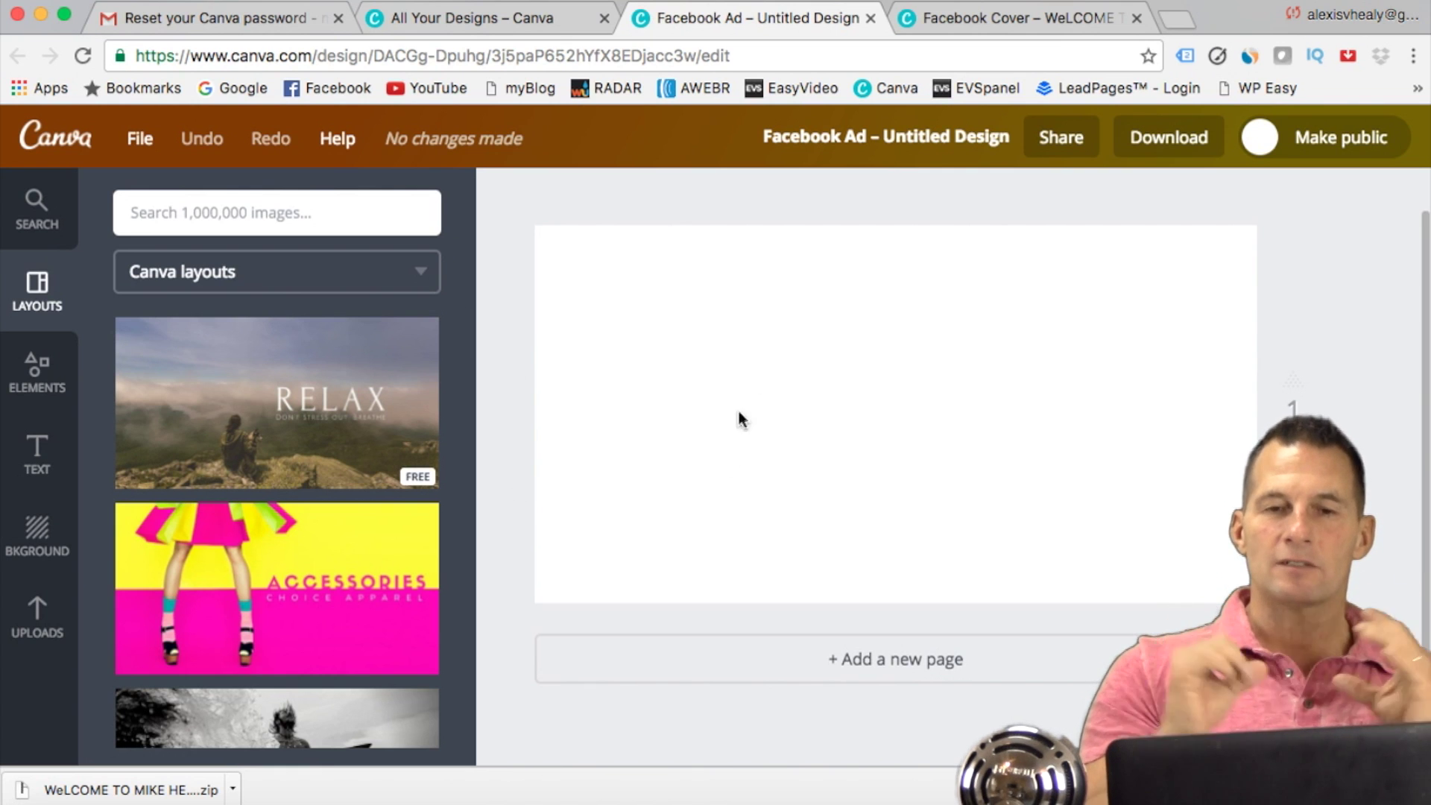
Step: Apply the "NO FEAR GEARS" surfer layout to the ad and delete its photo and heading text
scroll(391, 440, "down", 5)
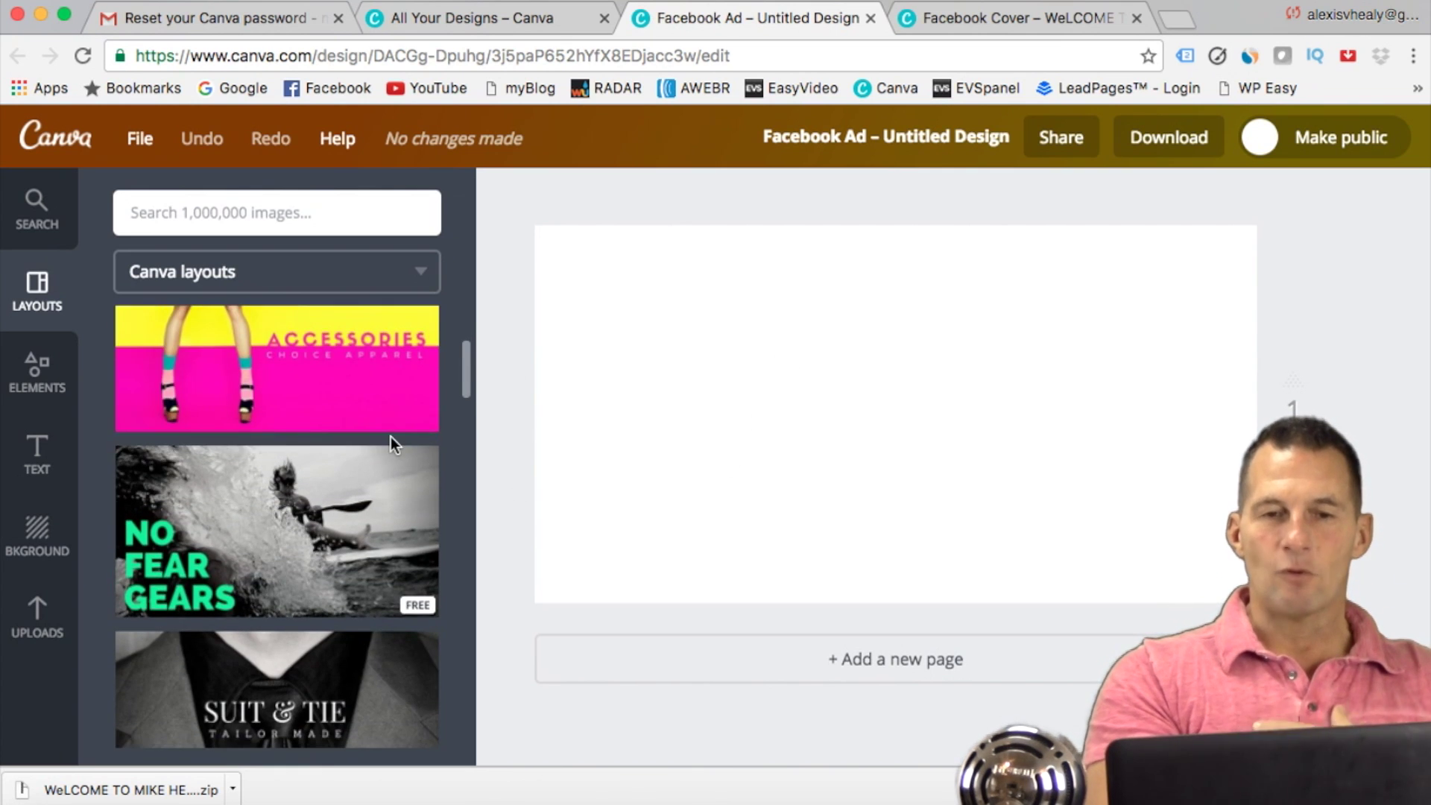
left_click(357, 394)
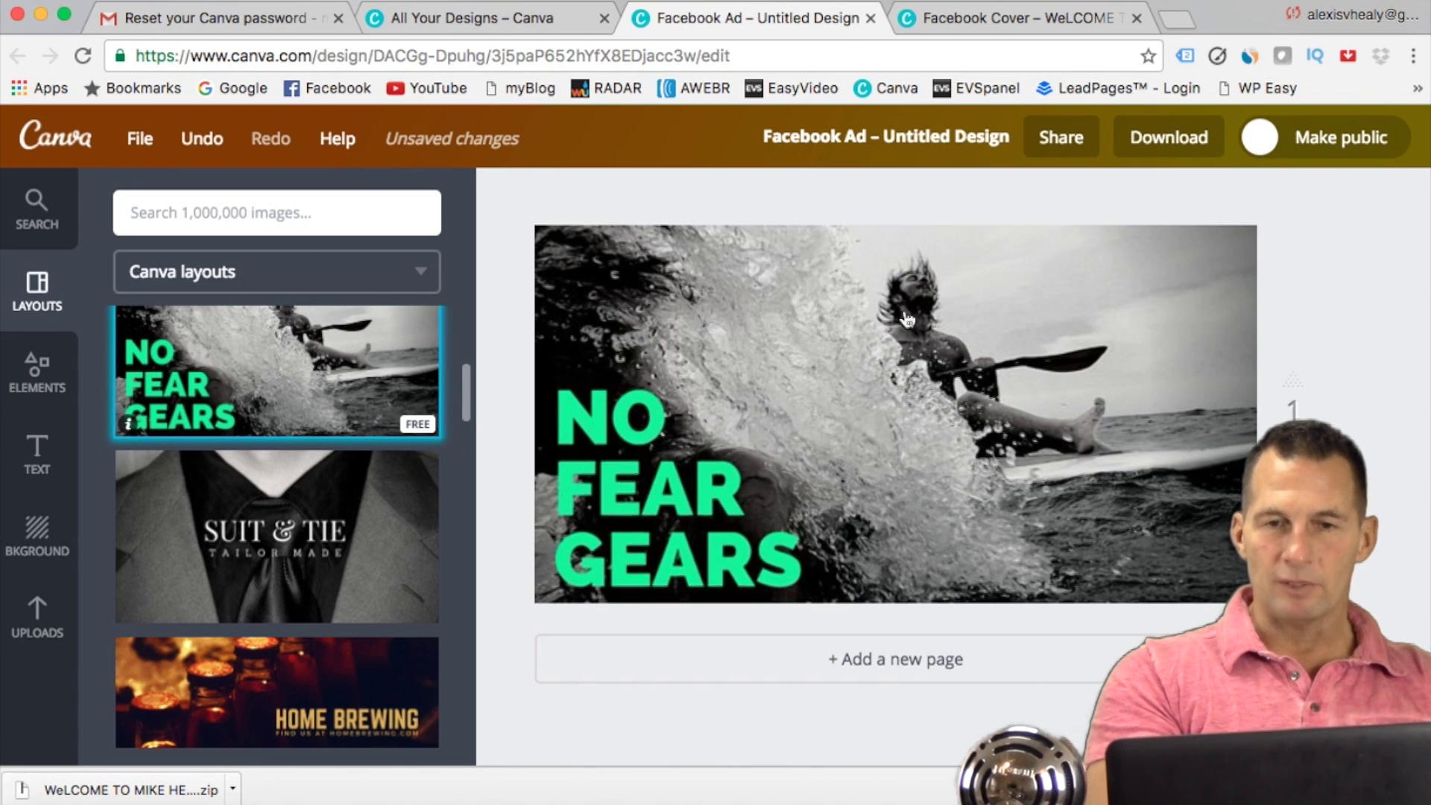
left_click(930, 312)
key("Delete")
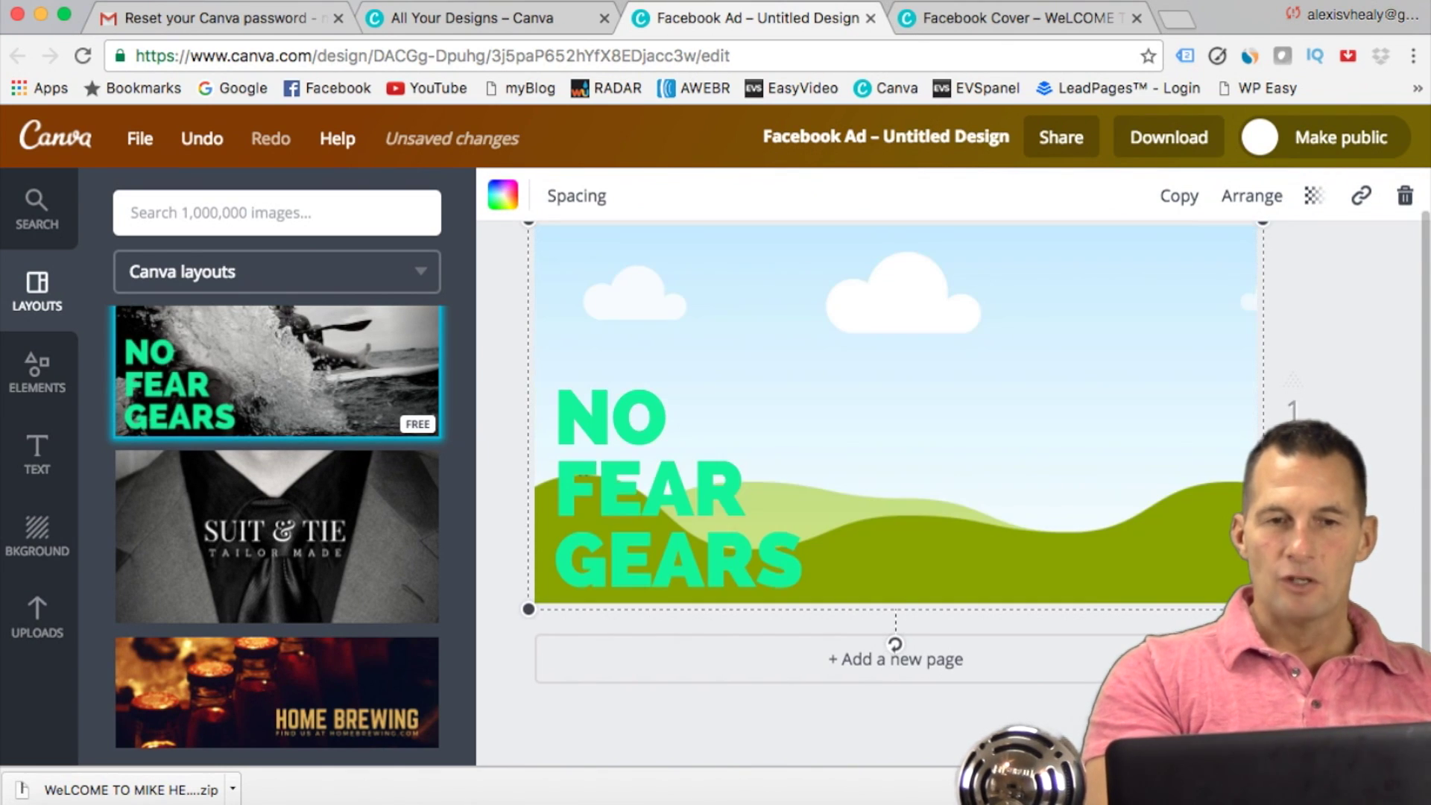
left_click(648, 450)
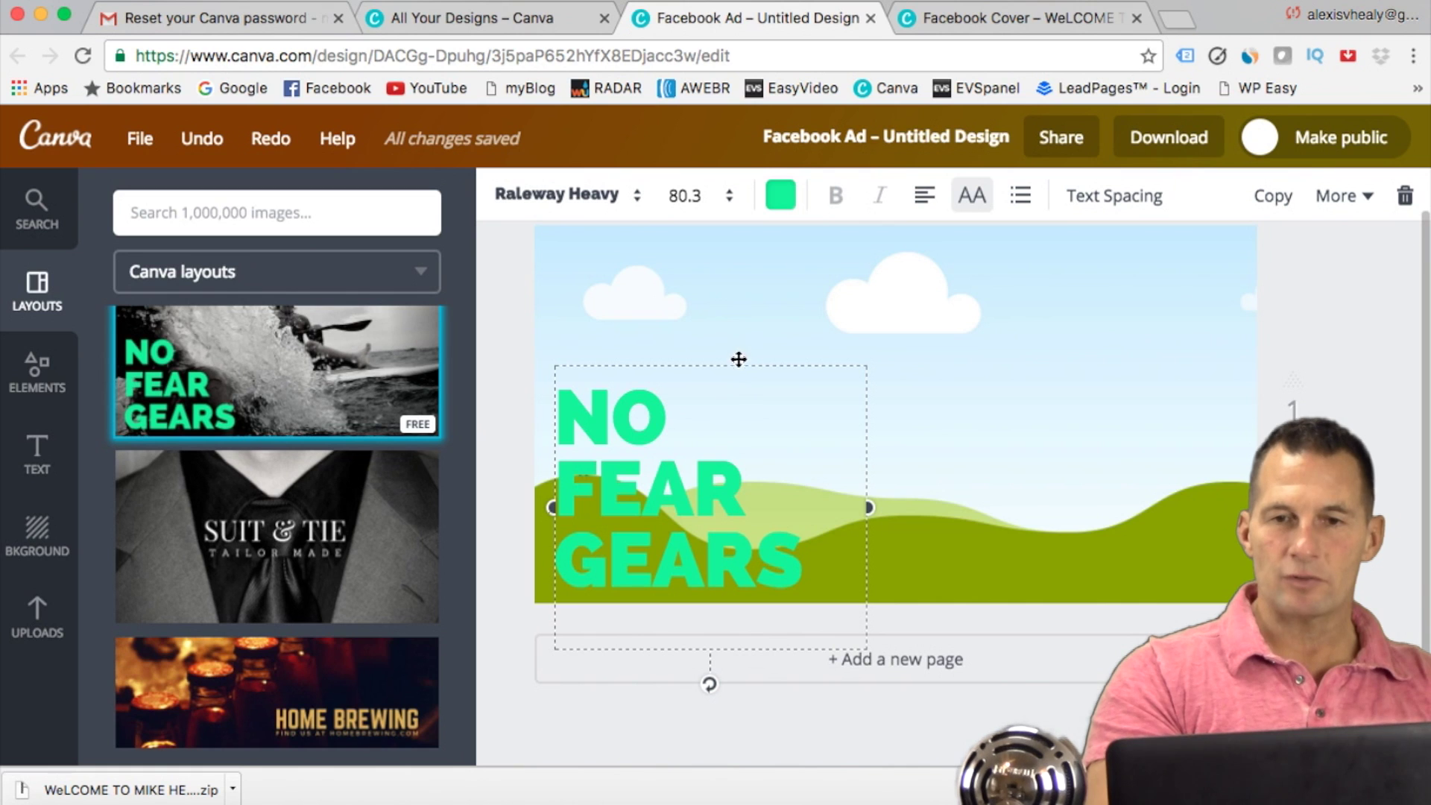
key("Delete")
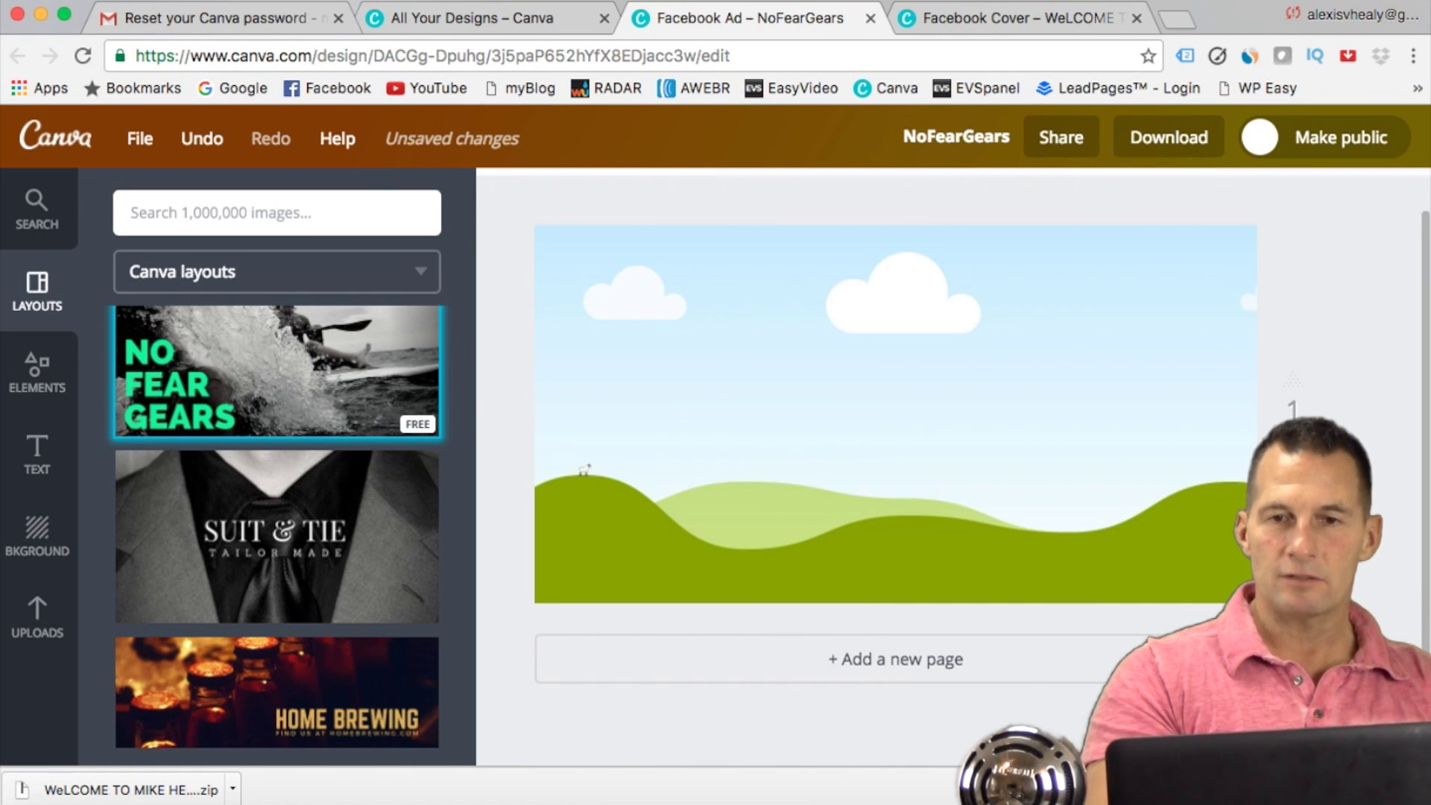
Step: Fill the ad's empty full-size image frame with the uploaded photo of the football player throwing a ball
left_click(875, 347)
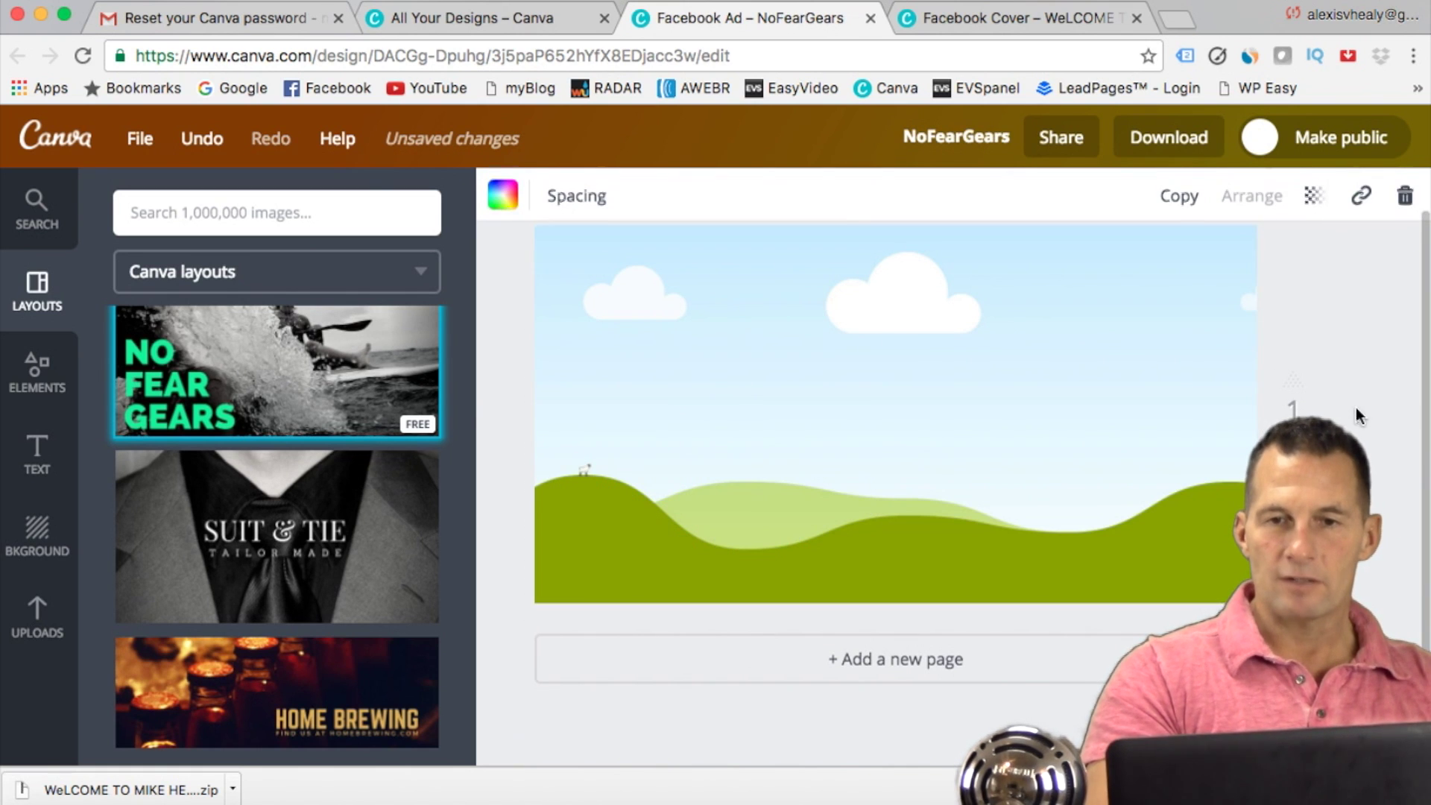
left_click(37, 614)
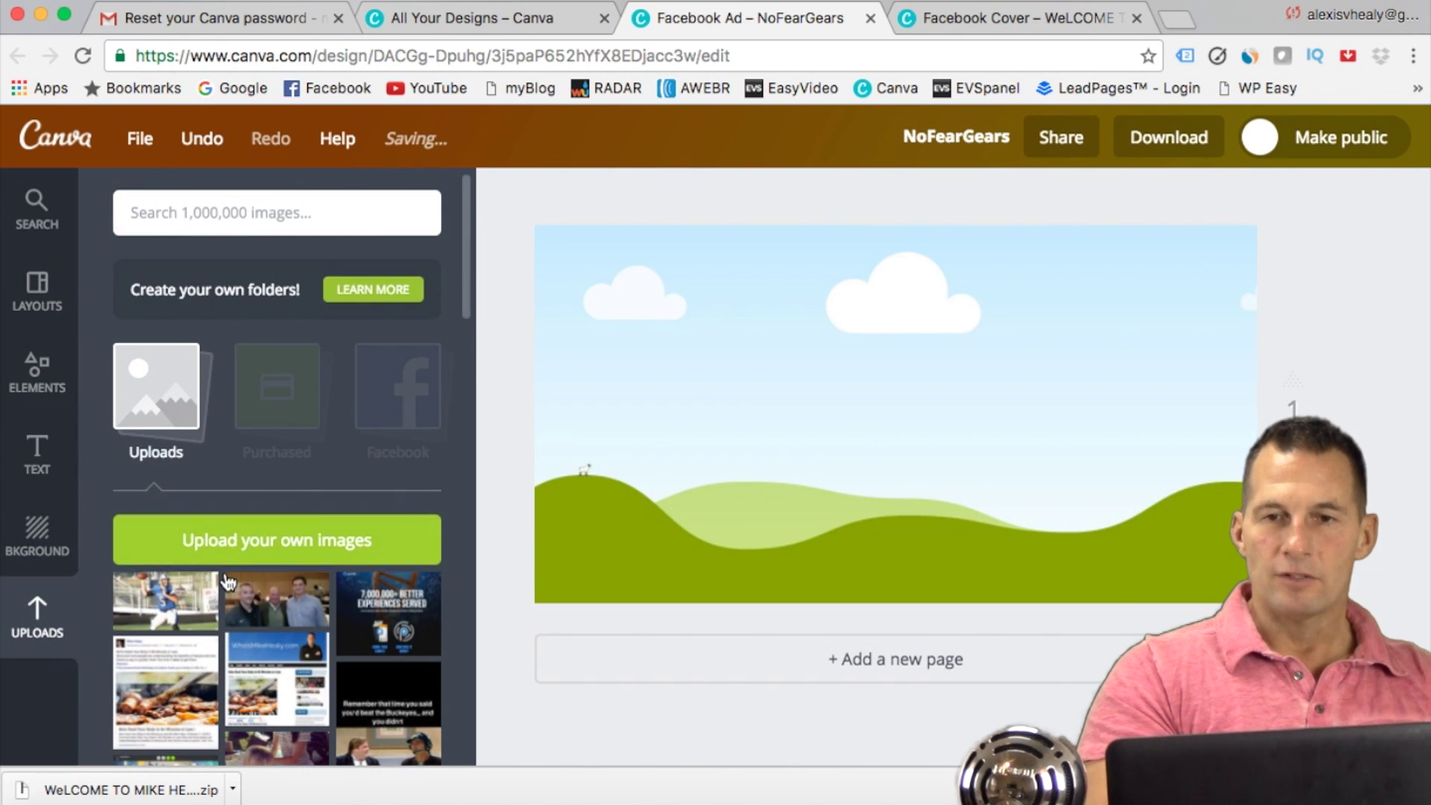
left_click_drag(183, 600, 745, 445)
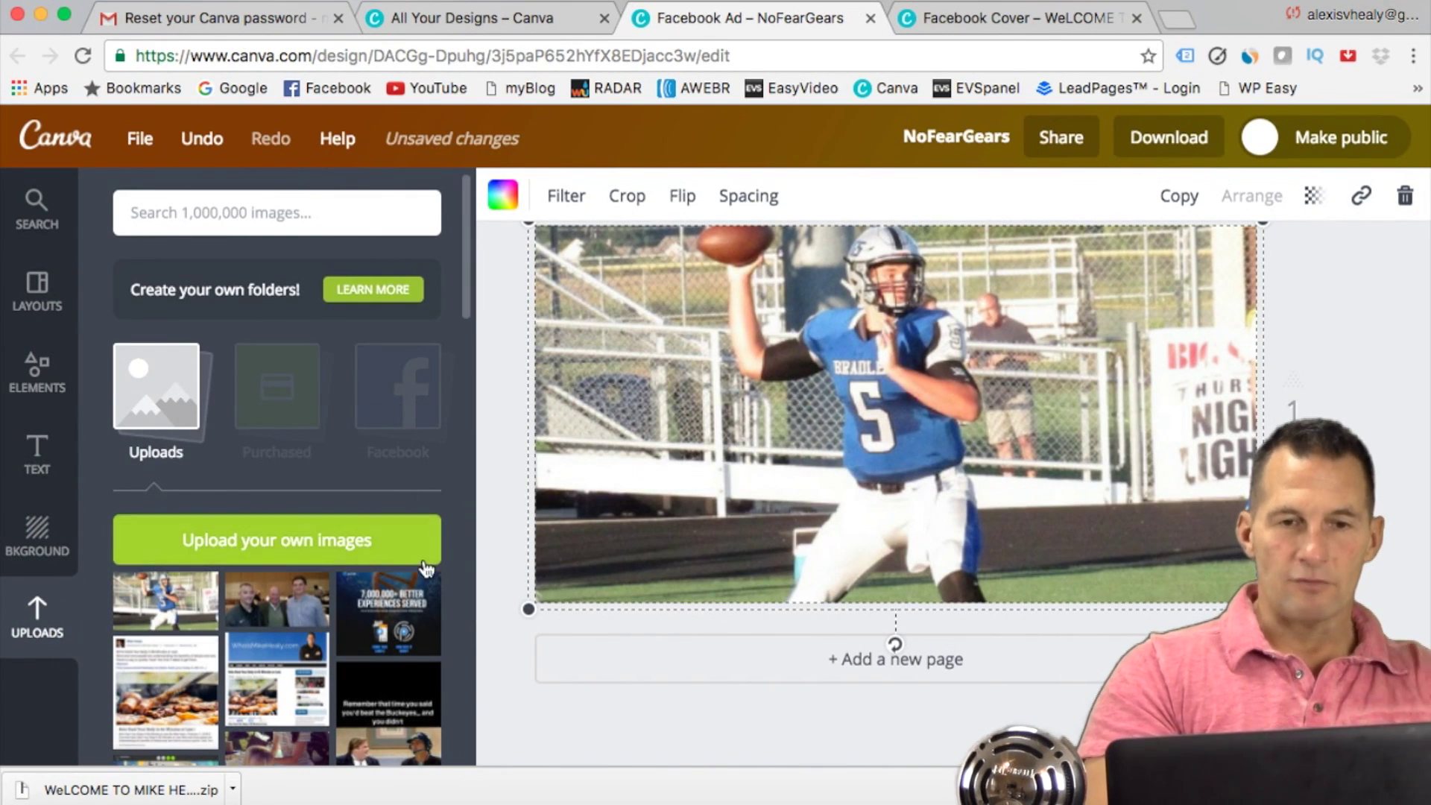
left_click(1329, 385)
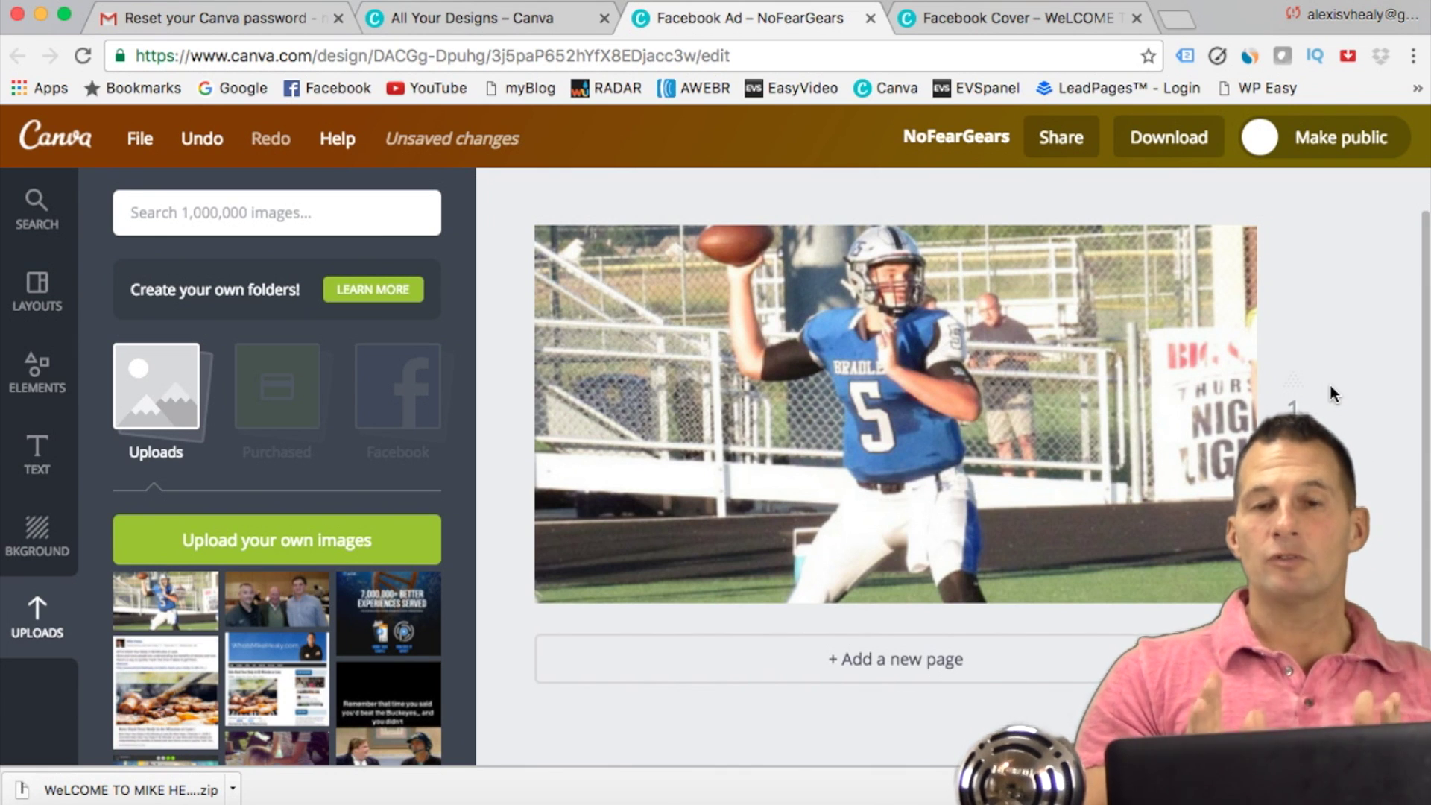
Step: Add a heading reading "PLAYER OF THE YEAR" and place it across the player's legs in the lower part of the photo
left_click(35, 456)
left_click(295, 342)
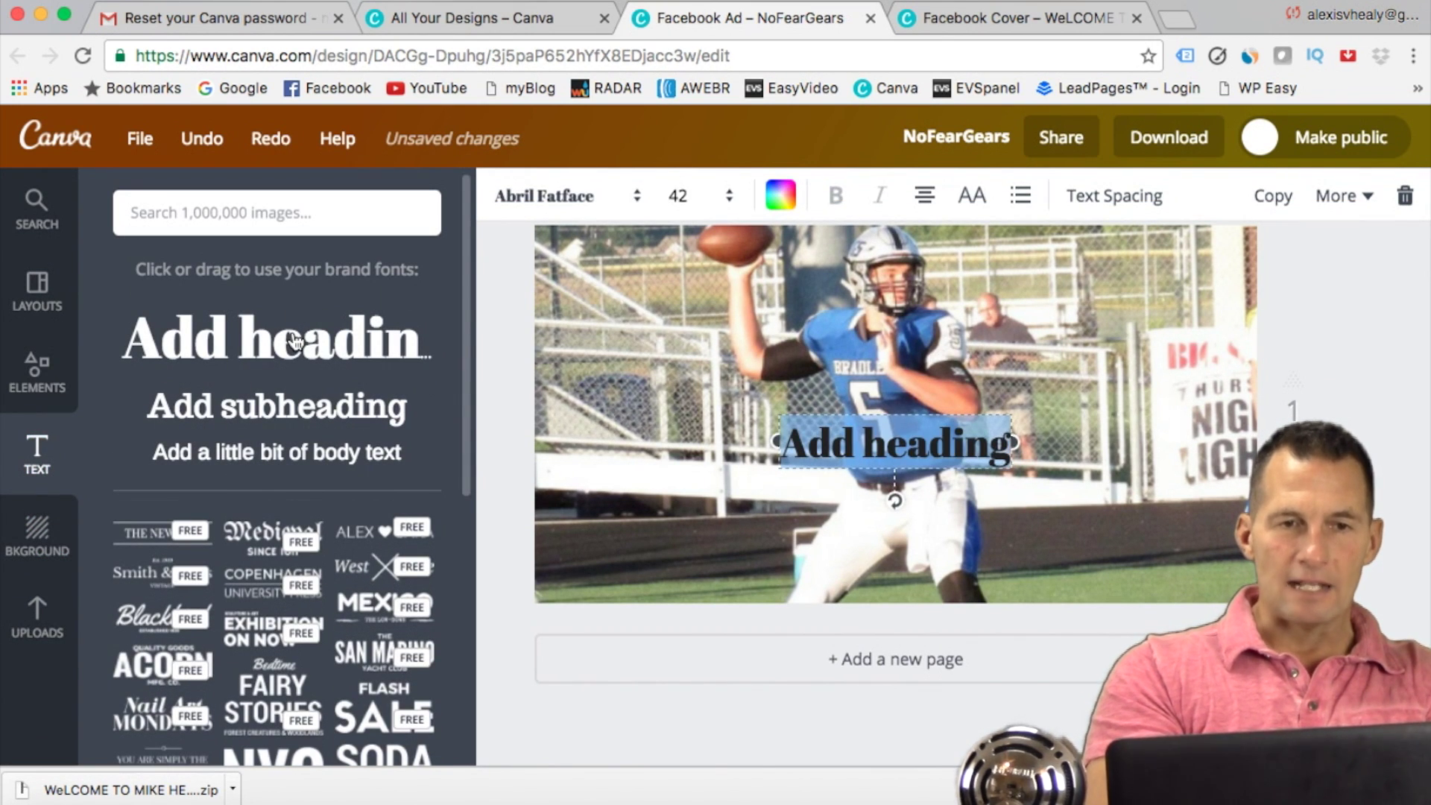
type("PLAYEE")
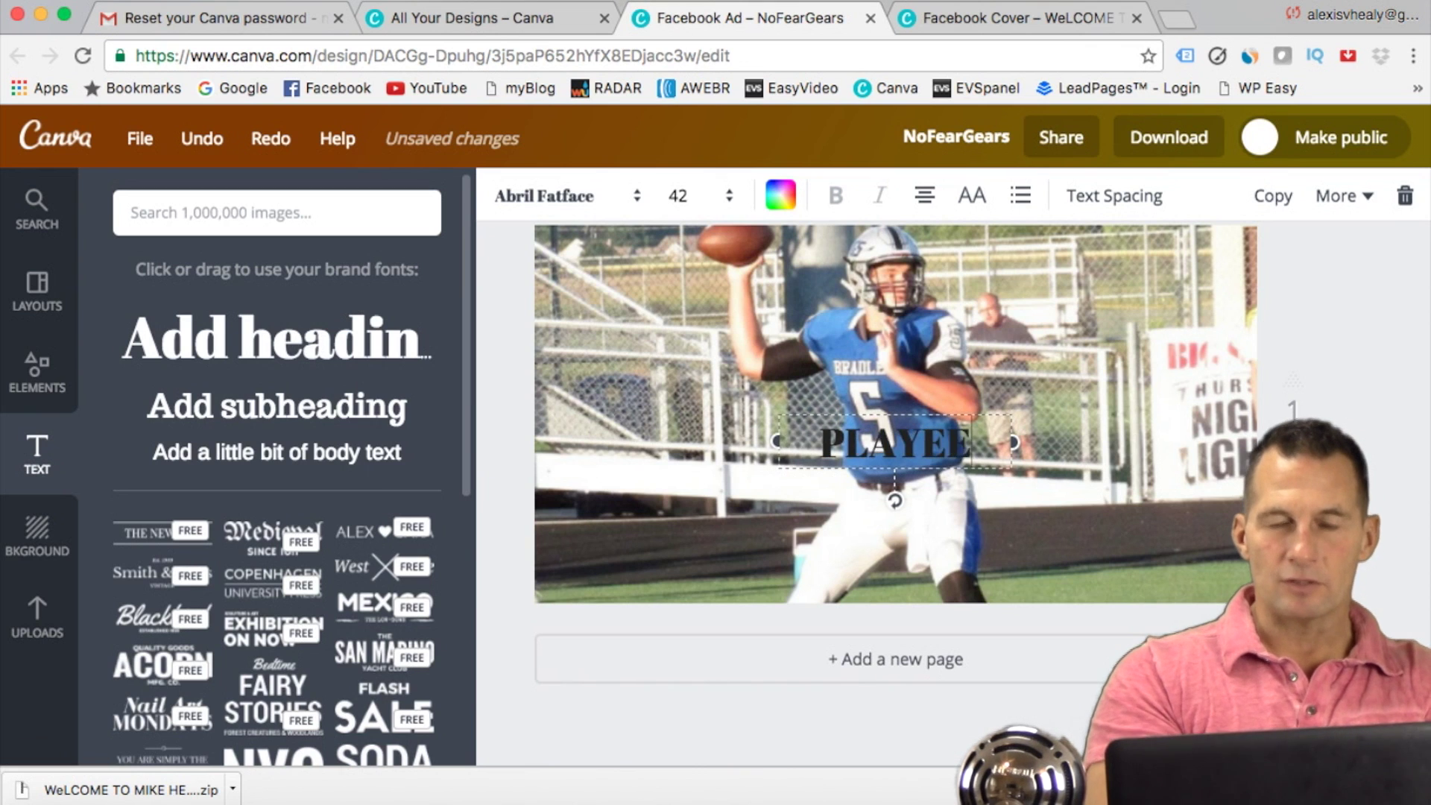
key("BackSpace")
type("R OF THE")
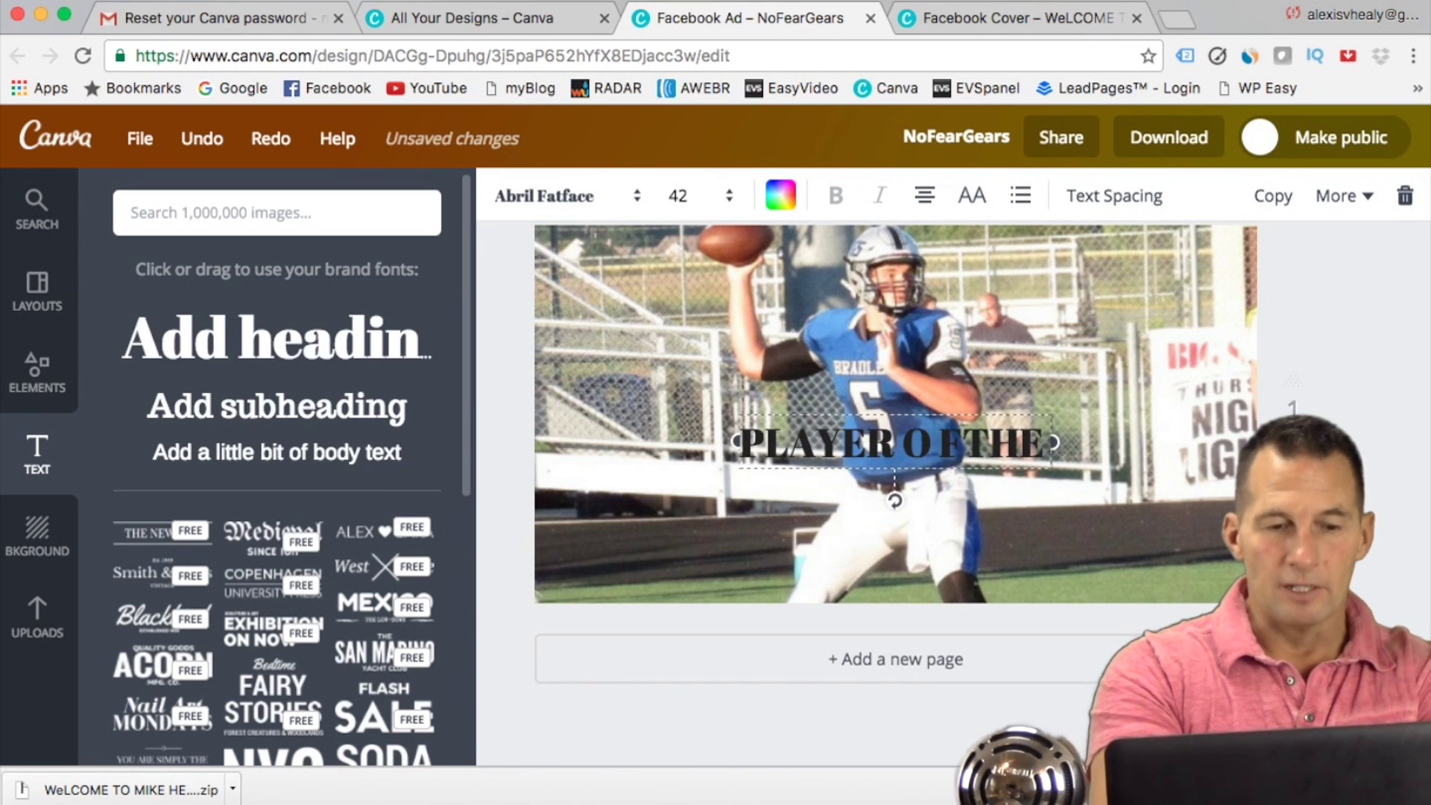
type(" YE")
key("BackSpace")
key("BackSpace")
key("BackSpace")
key("BackSpace")
key("BackSpace")
key("BackSpace")
key("BackSpace")
key("BackSpace")
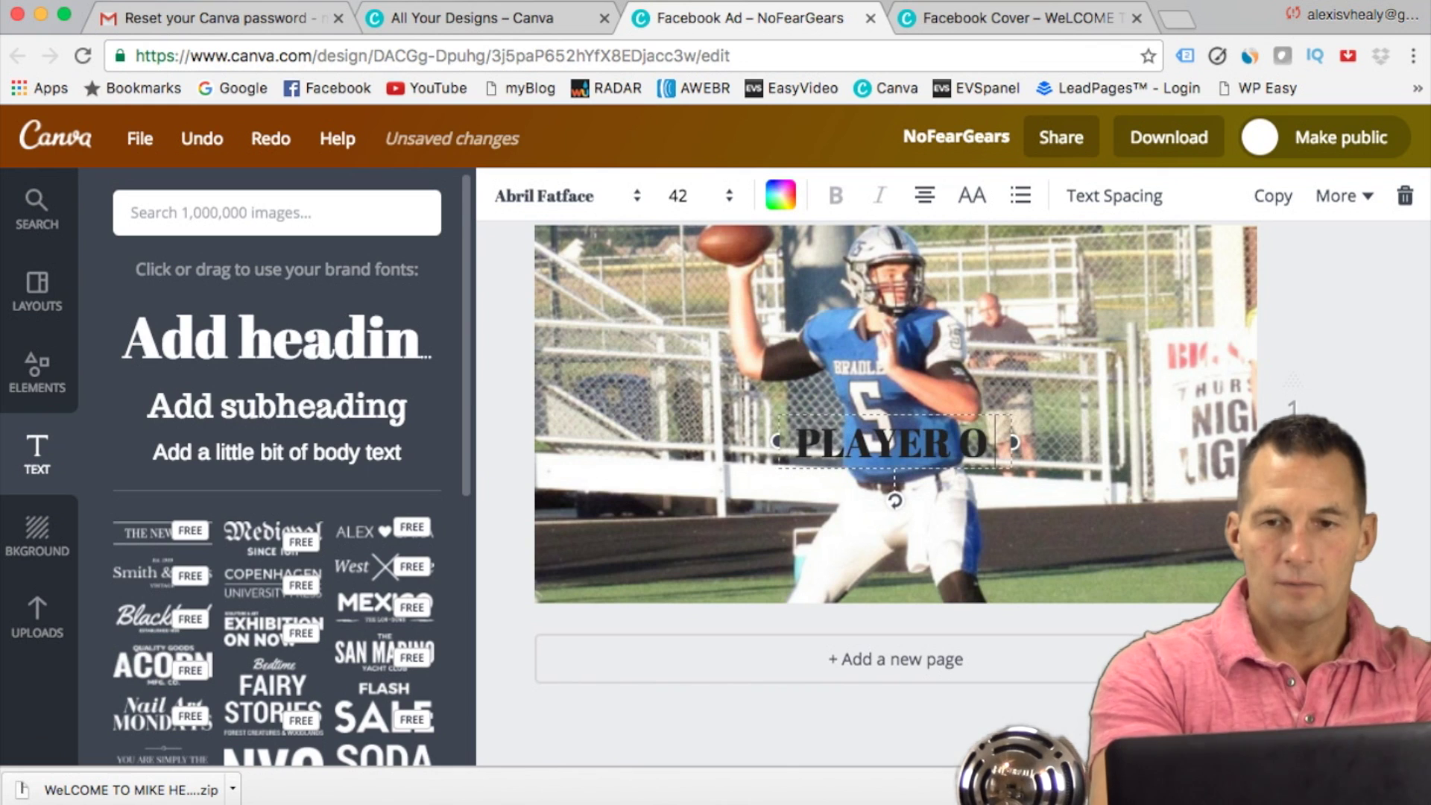
type("F THE YE")
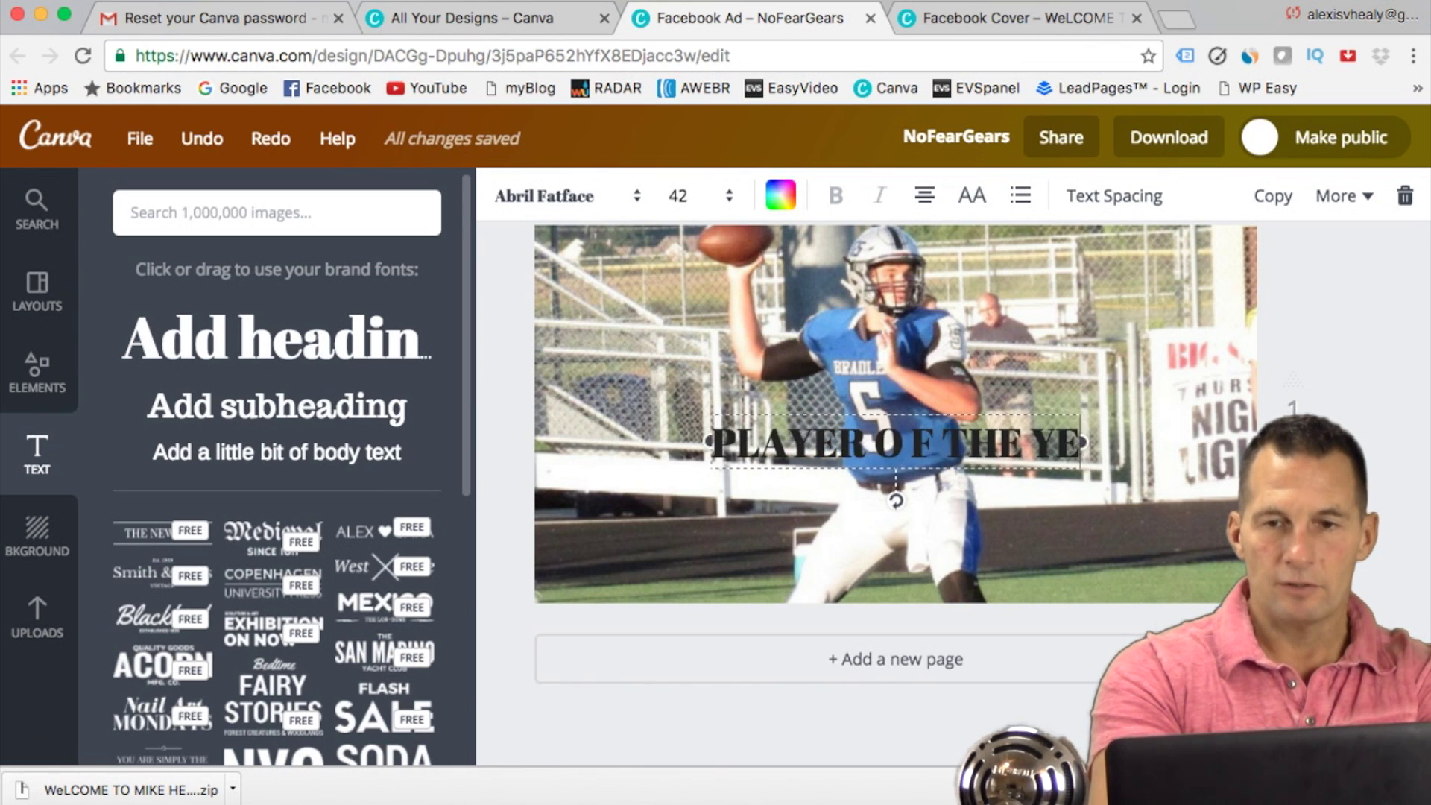
type("AR")
key("Return")
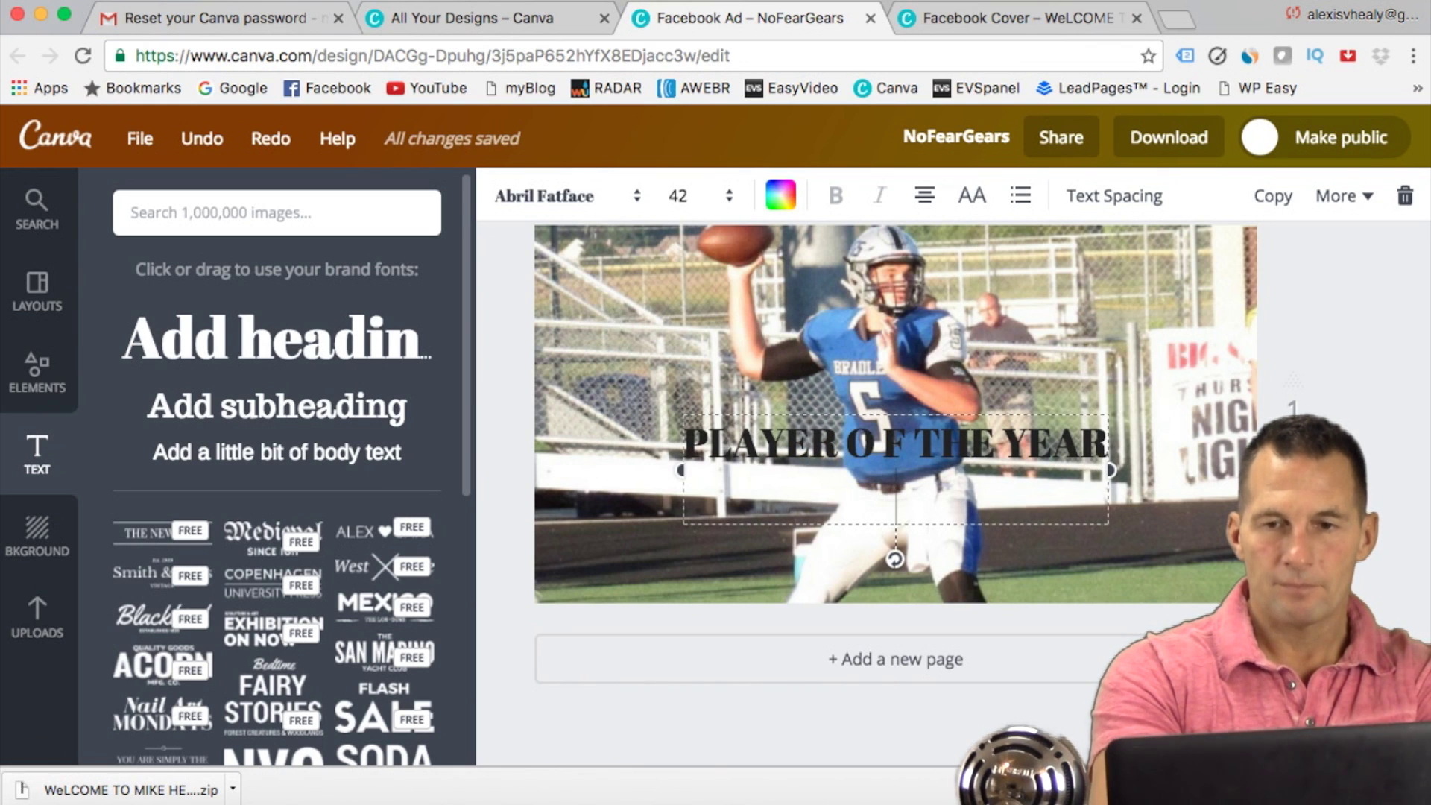
key("BackSpace")
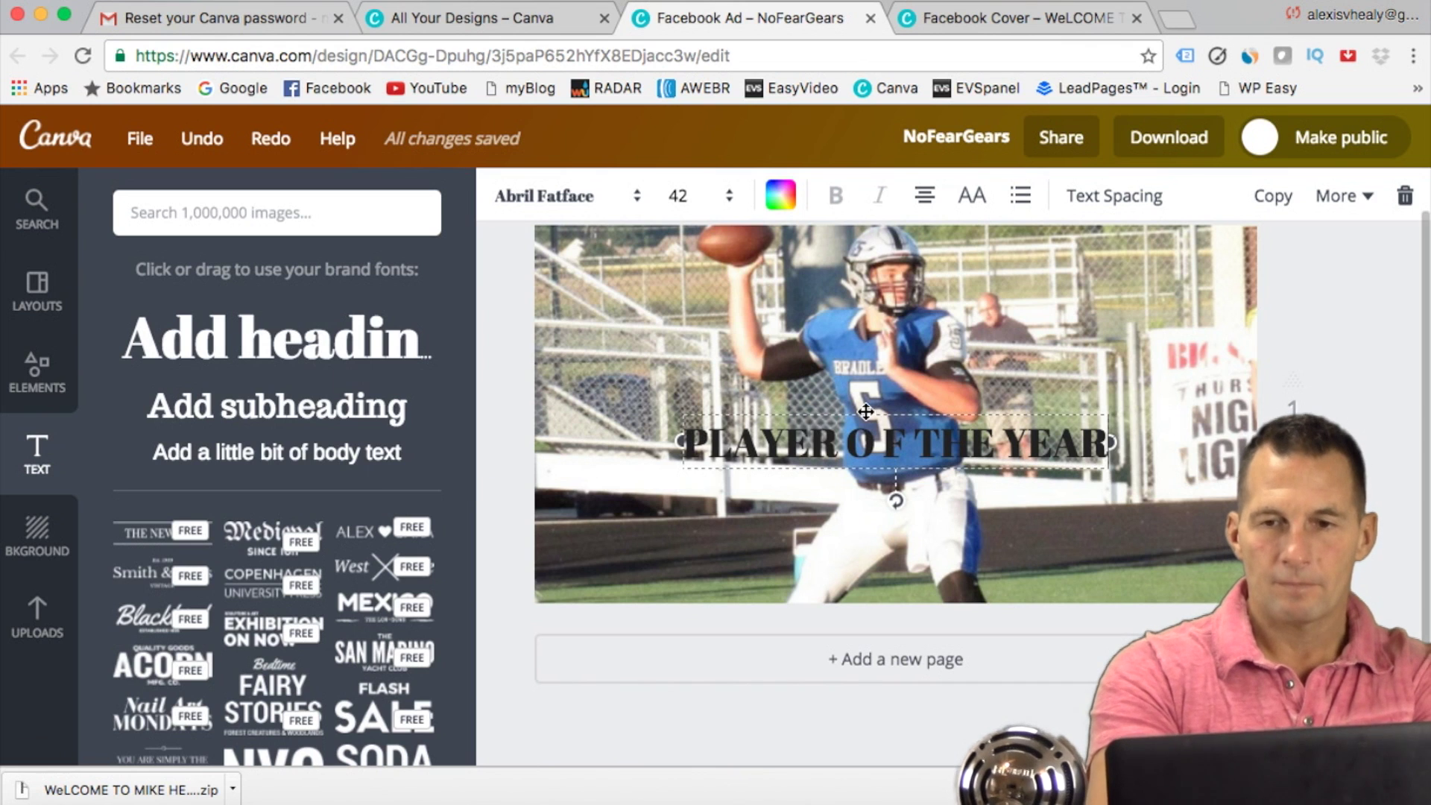
left_click_drag(945, 412, 948, 496)
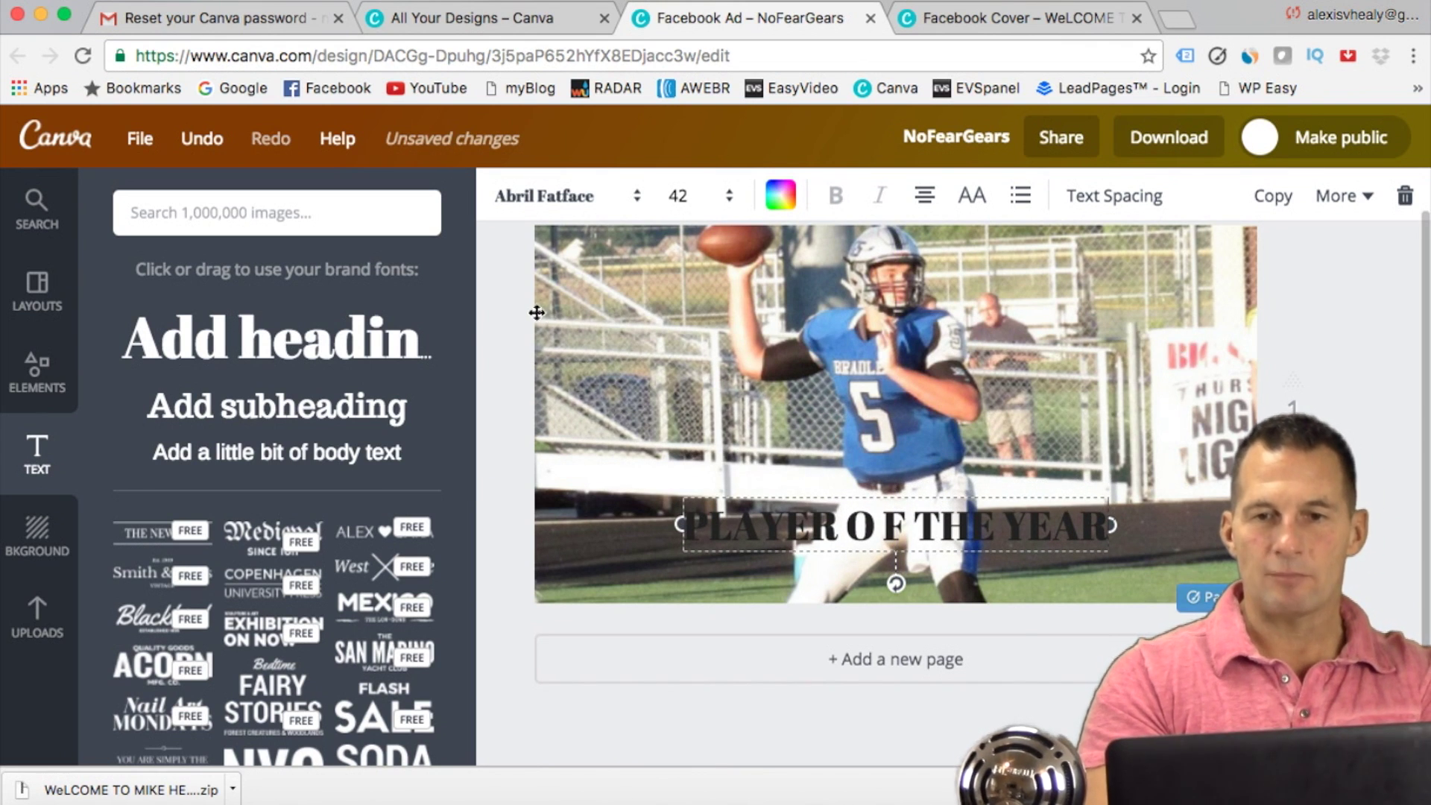
Step: Try the Cali, Edge and Drama filters on the football photo
left_click(485, 323)
left_click(585, 313)
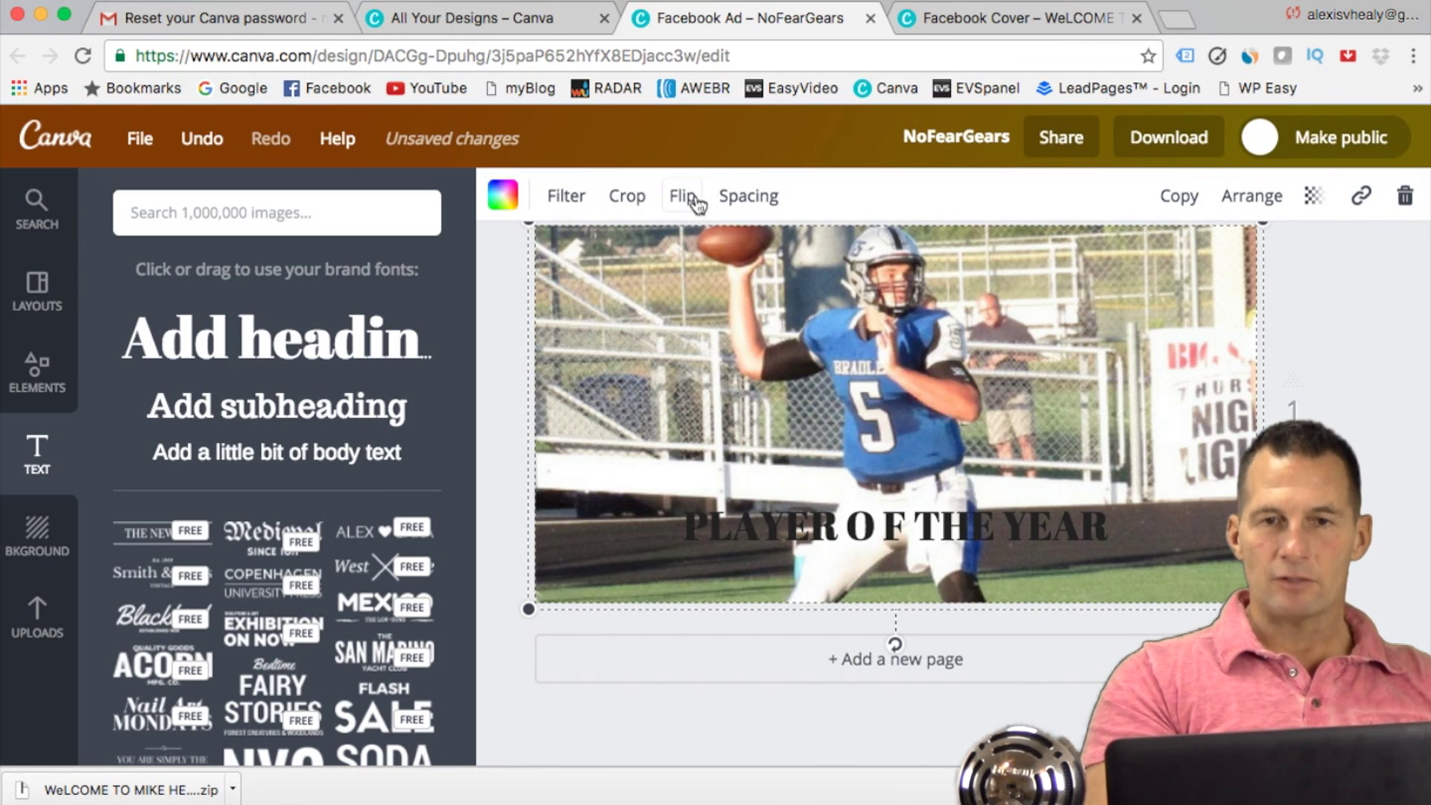
left_click(566, 197)
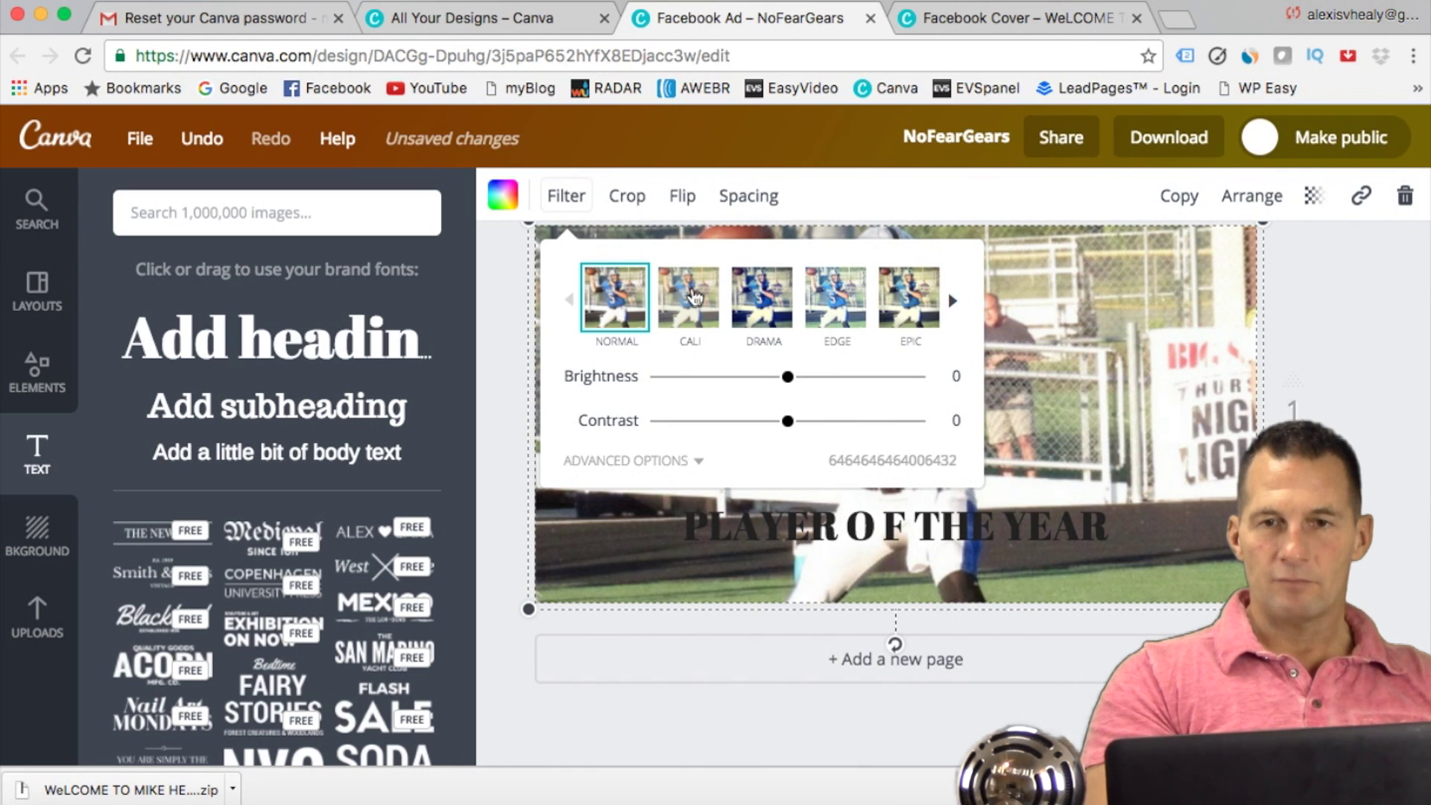
left_click(695, 297)
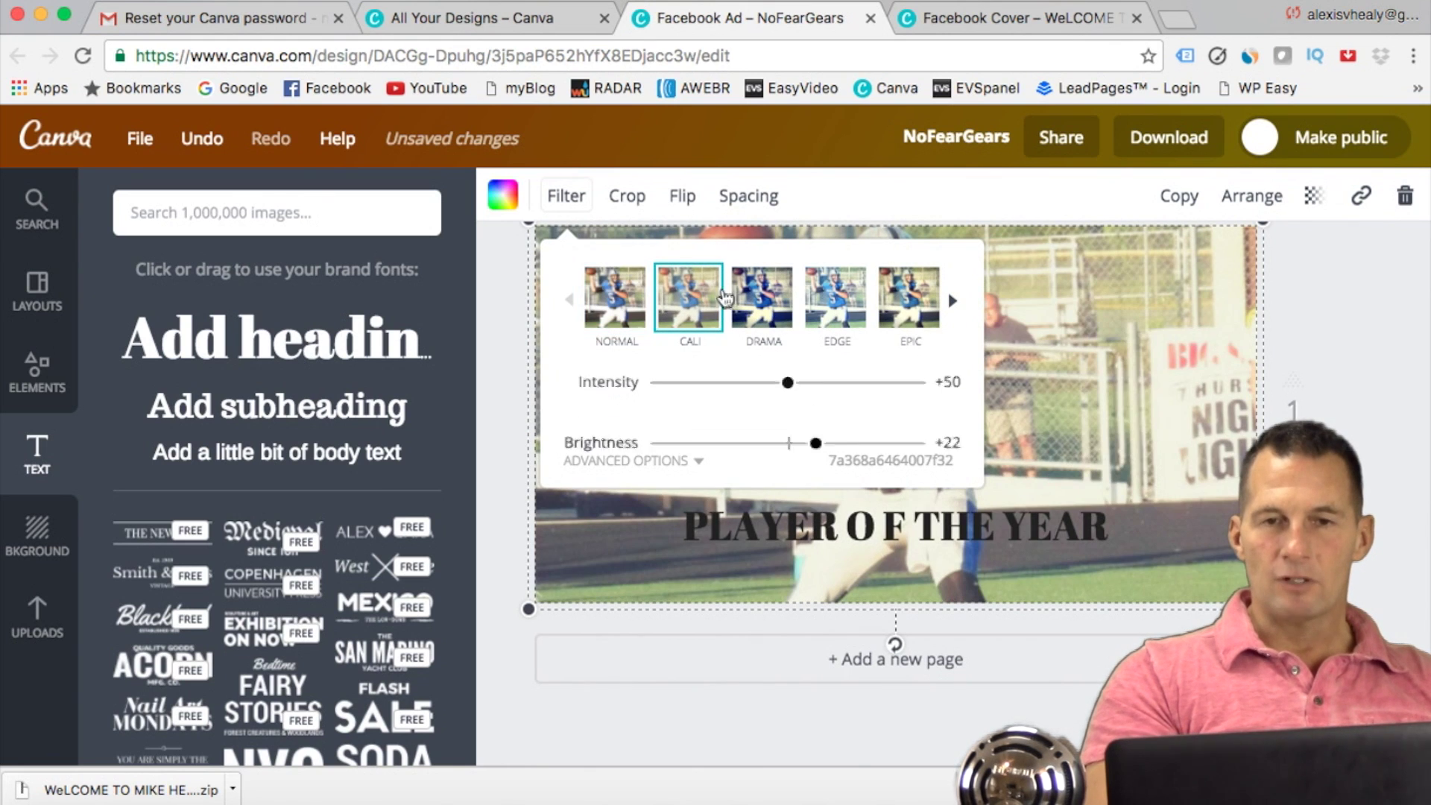
left_click(843, 297)
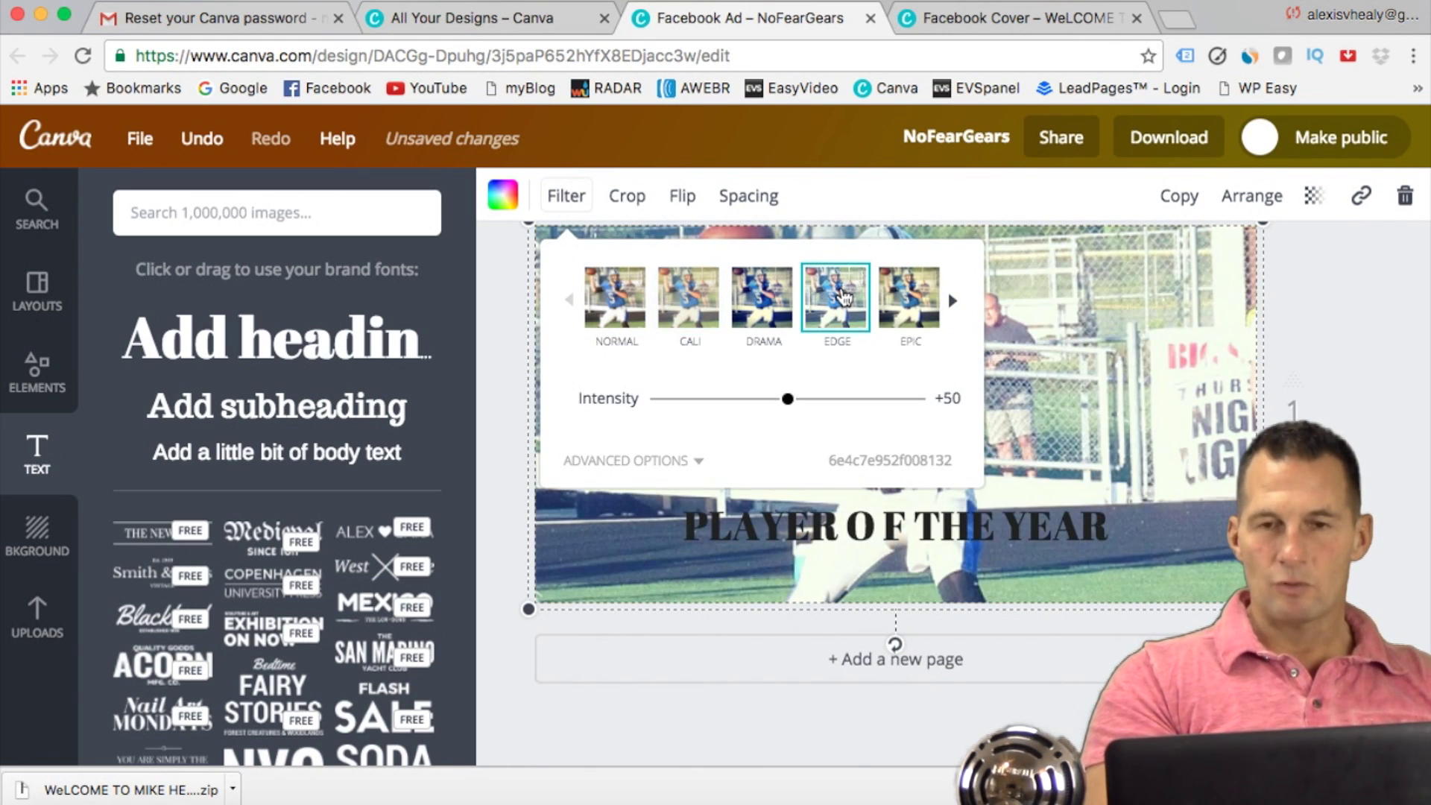
left_click(775, 305)
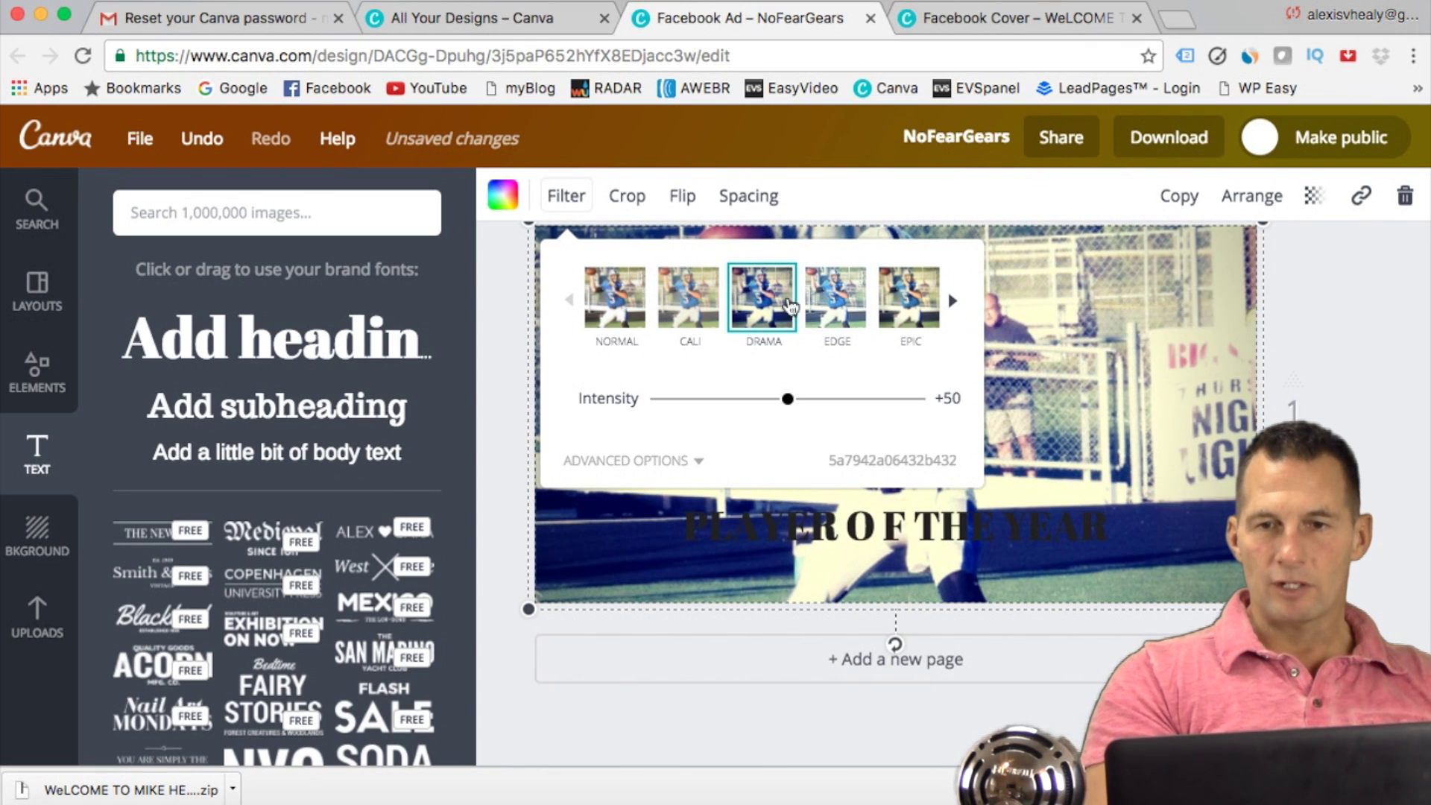
Step: Apply the Epic filter to the football photo with an intensity of 32
left_click(906, 300)
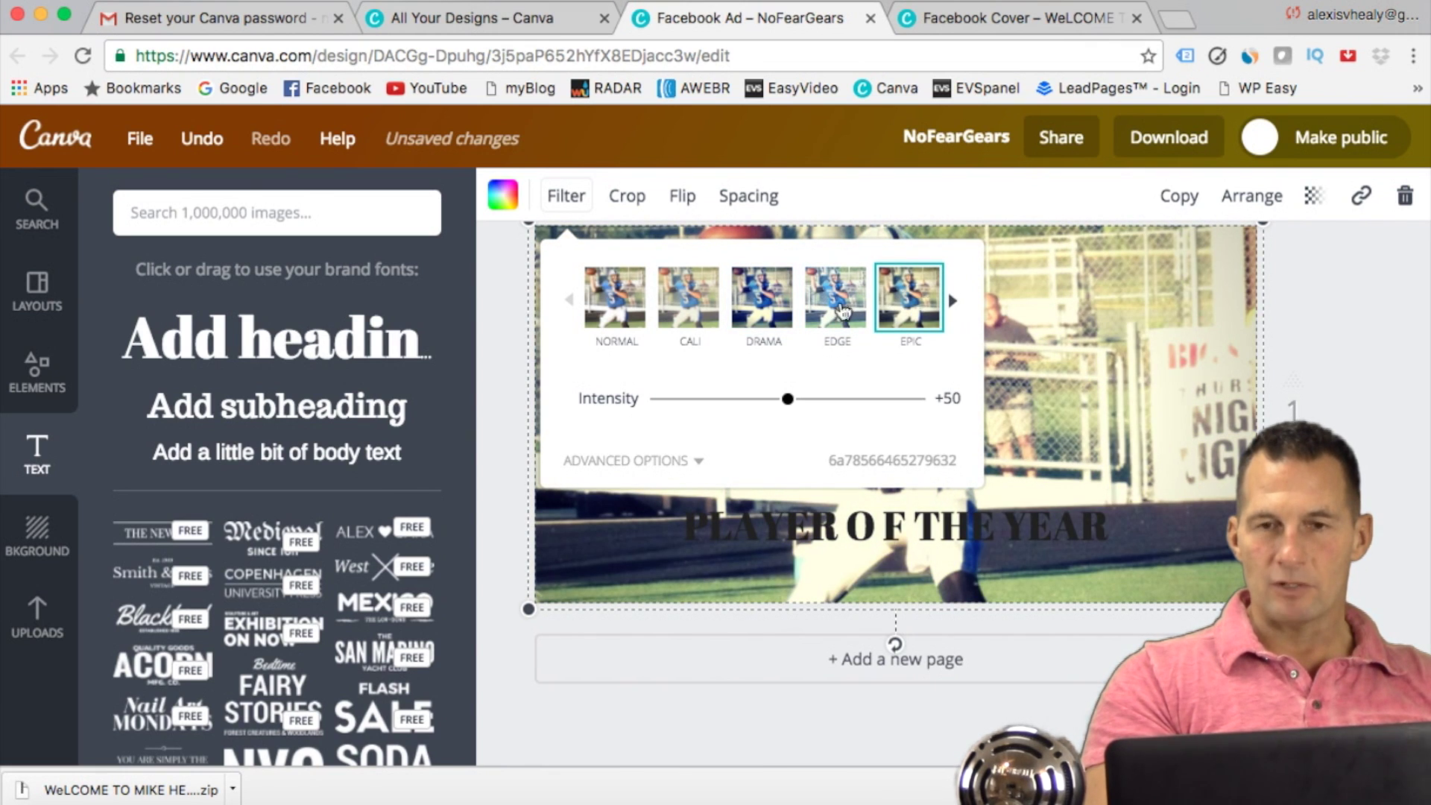
left_click_drag(790, 407, 743, 408)
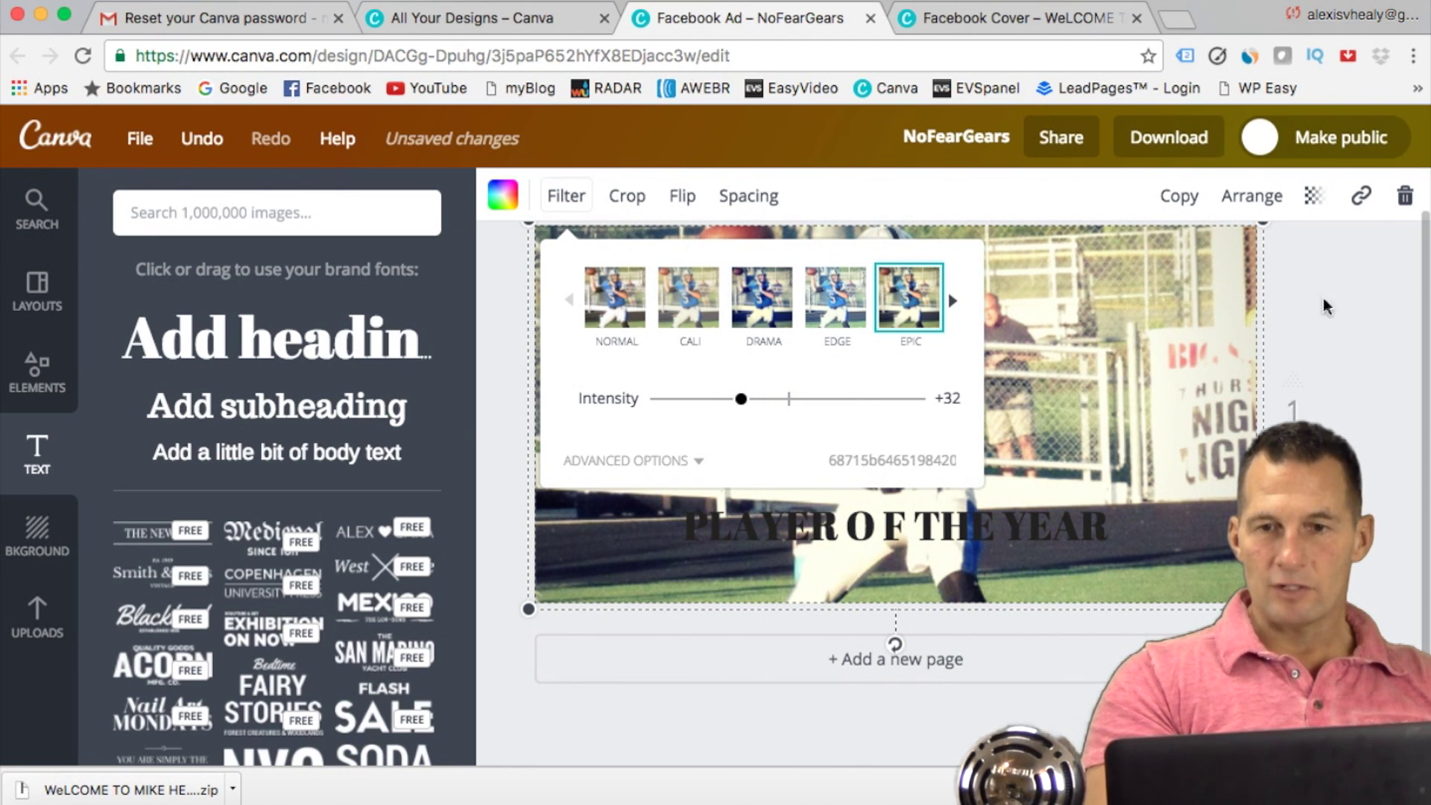
left_click(1346, 316)
scroll(1316, 346, "up", 2)
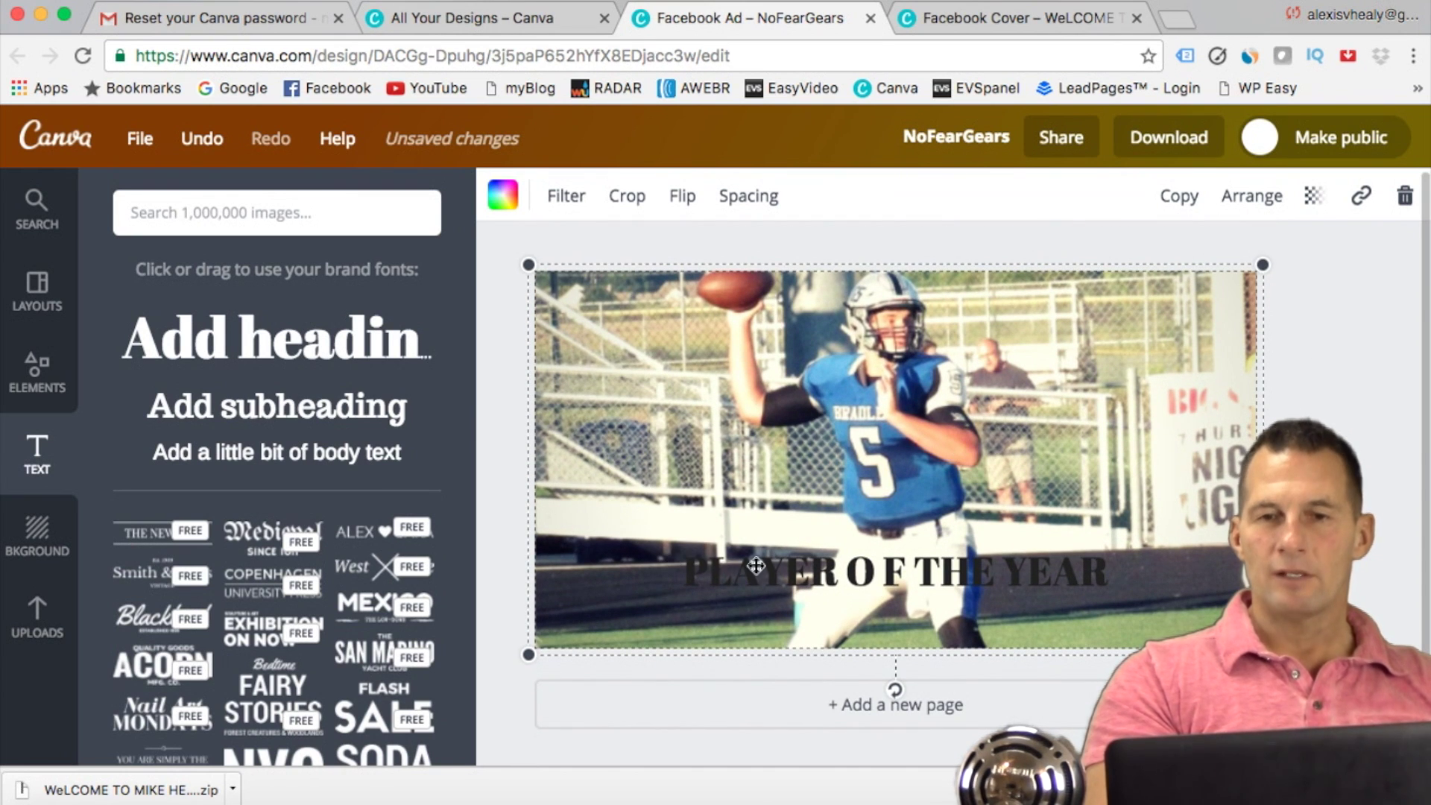
Step: Add a solid square shape from the shape elements to the ad, over the football photo
left_click(39, 377)
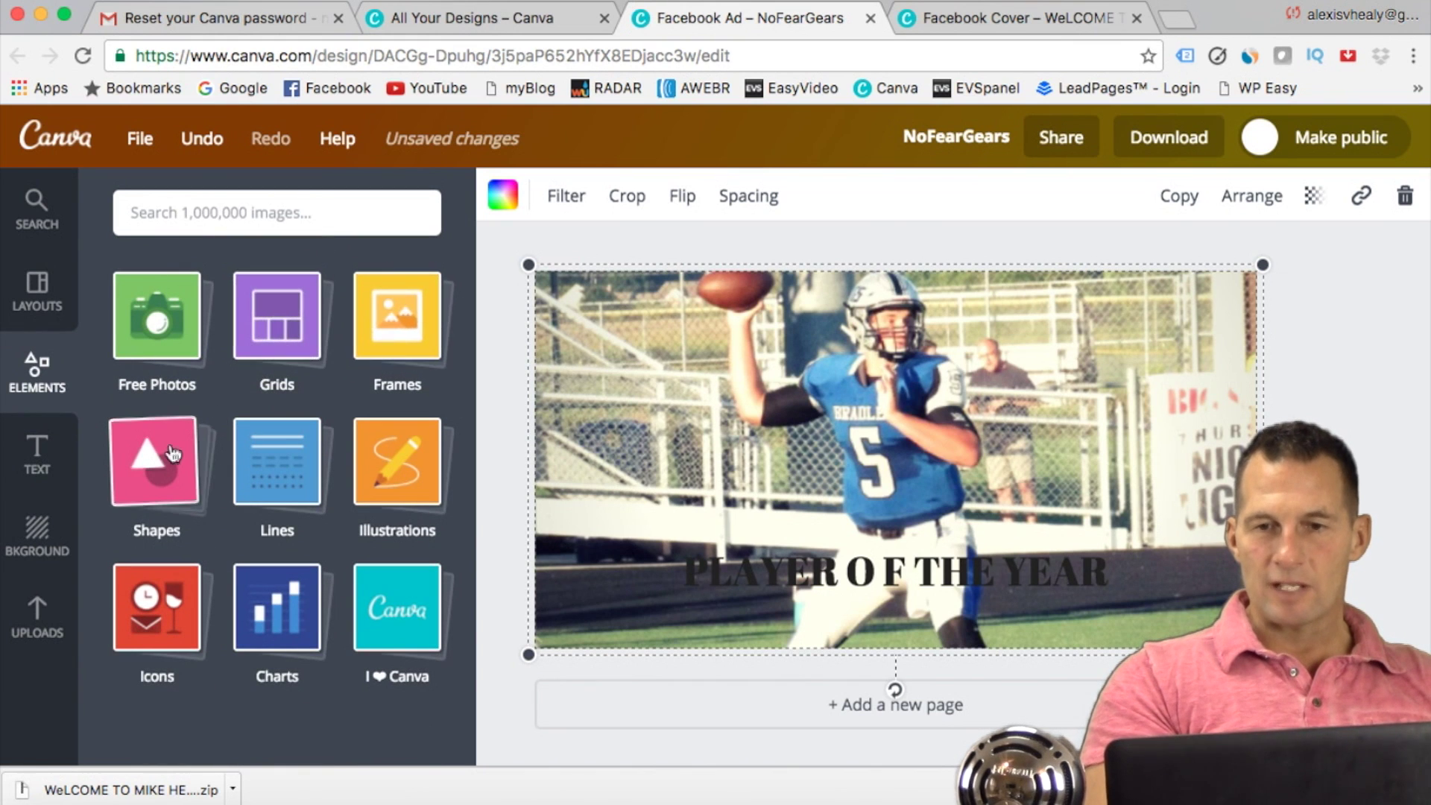
left_click(172, 453)
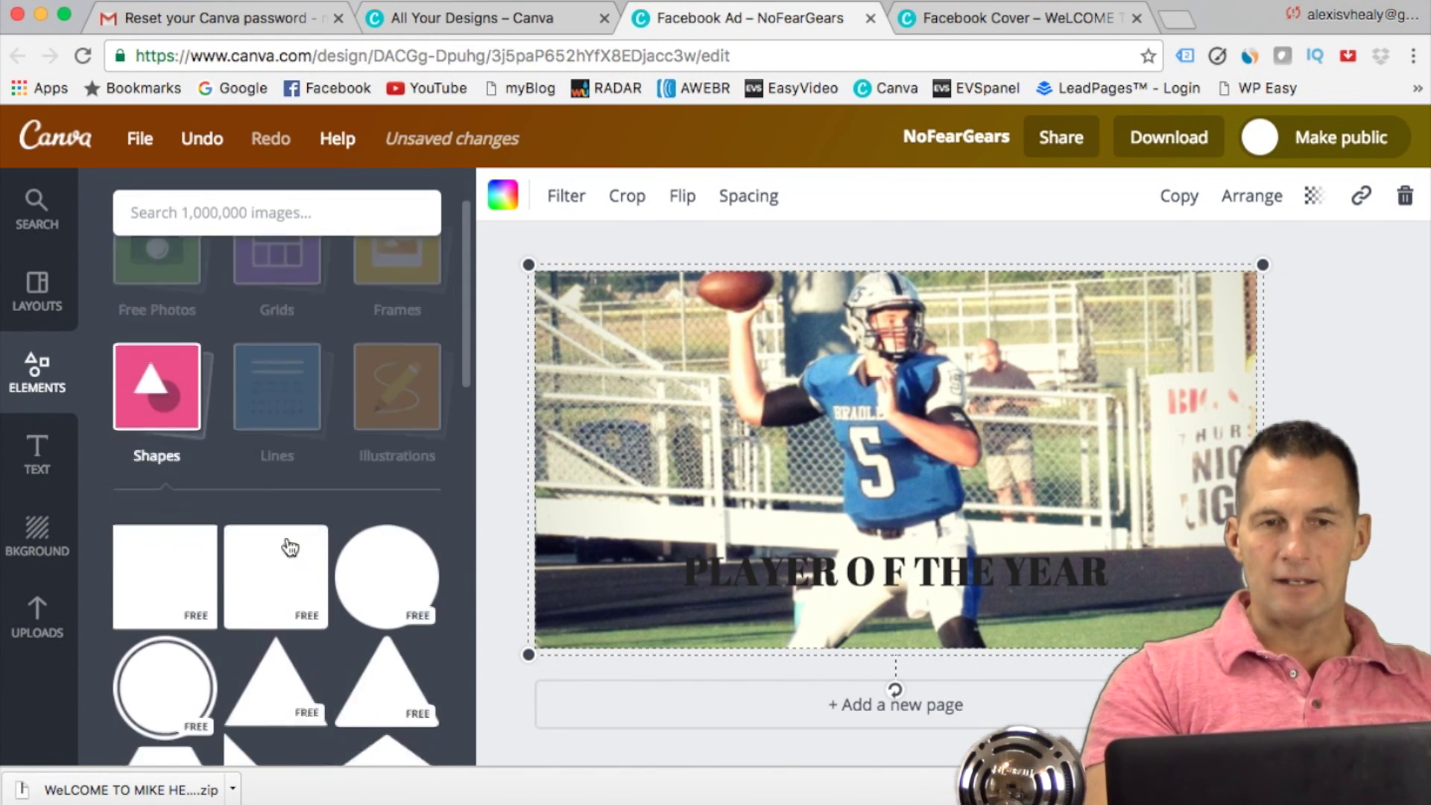
left_click(162, 474)
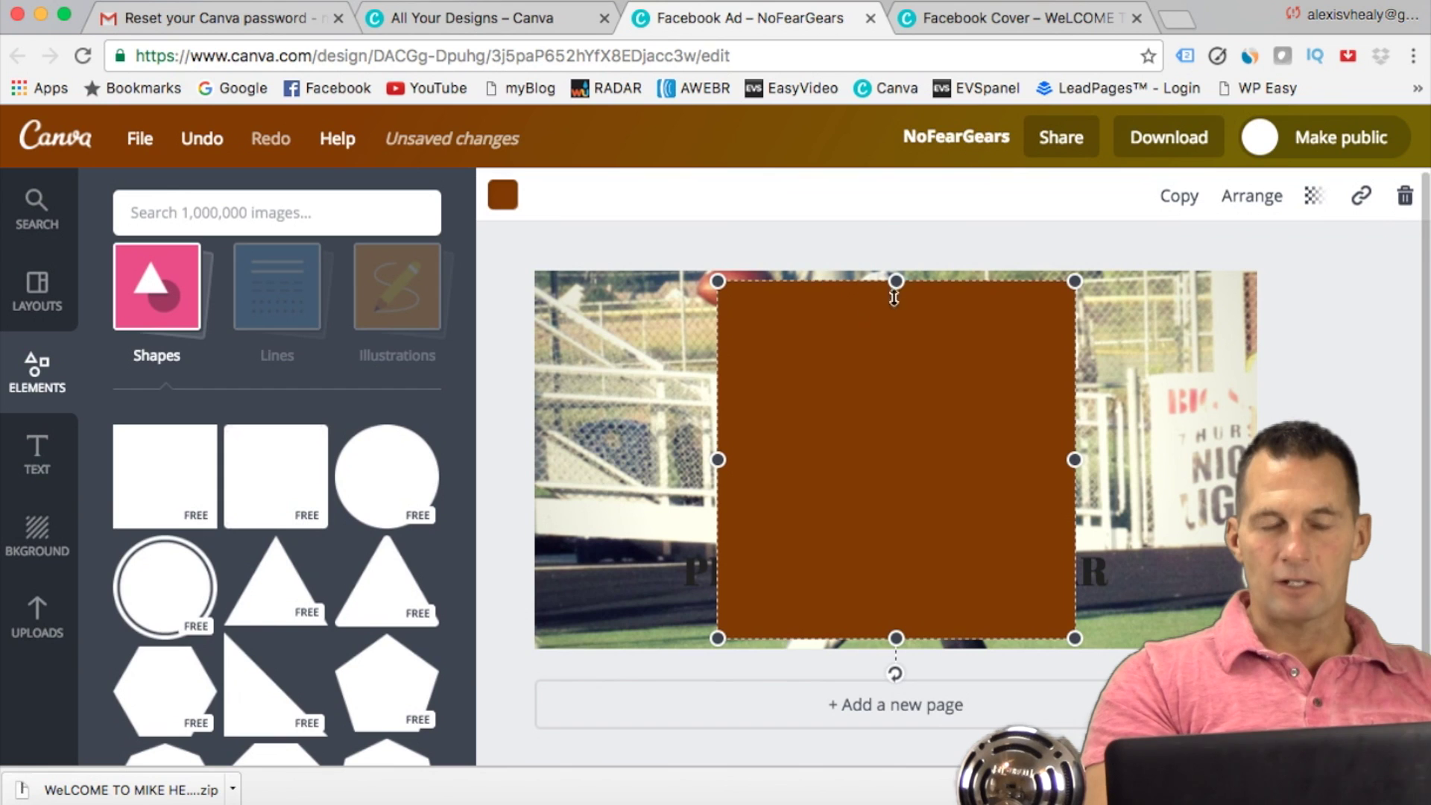
Step: Reshape the brown square into a wide banner of about 721 × 213 centred over the heading, and send it behind the heading text
left_click_drag(901, 285, 900, 542)
left_click_drag(720, 535, 646, 513)
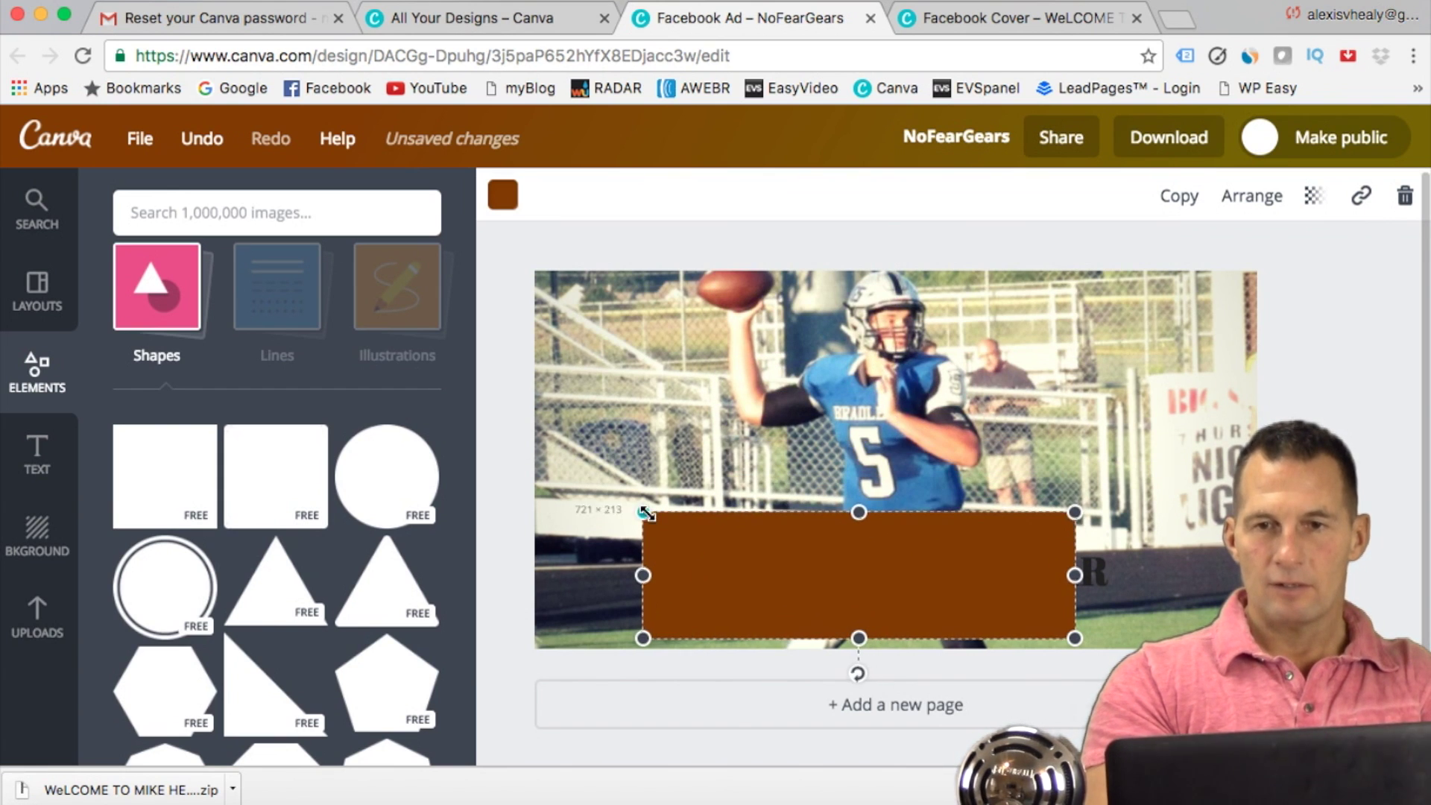
left_click_drag(804, 550, 842, 550)
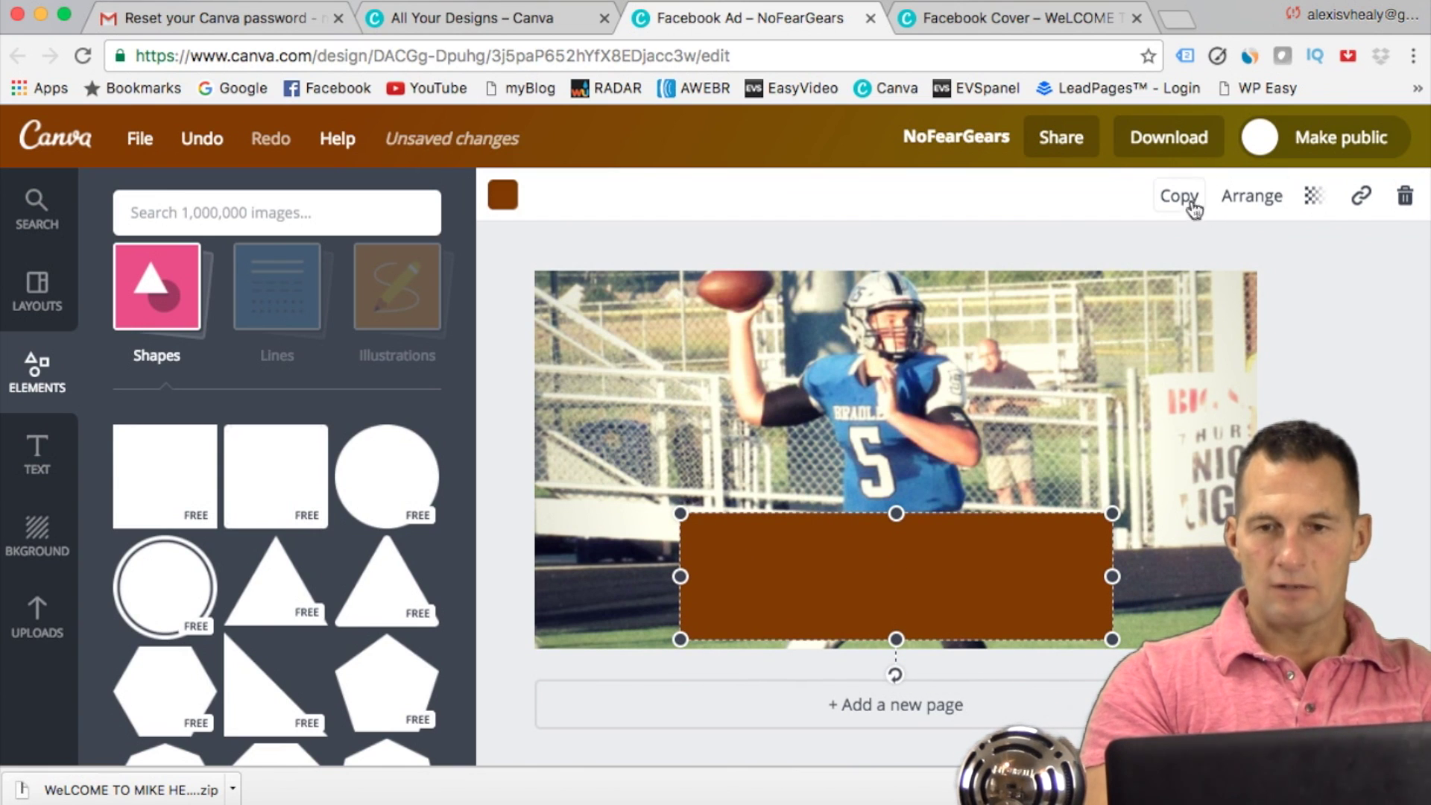
left_click(1256, 199)
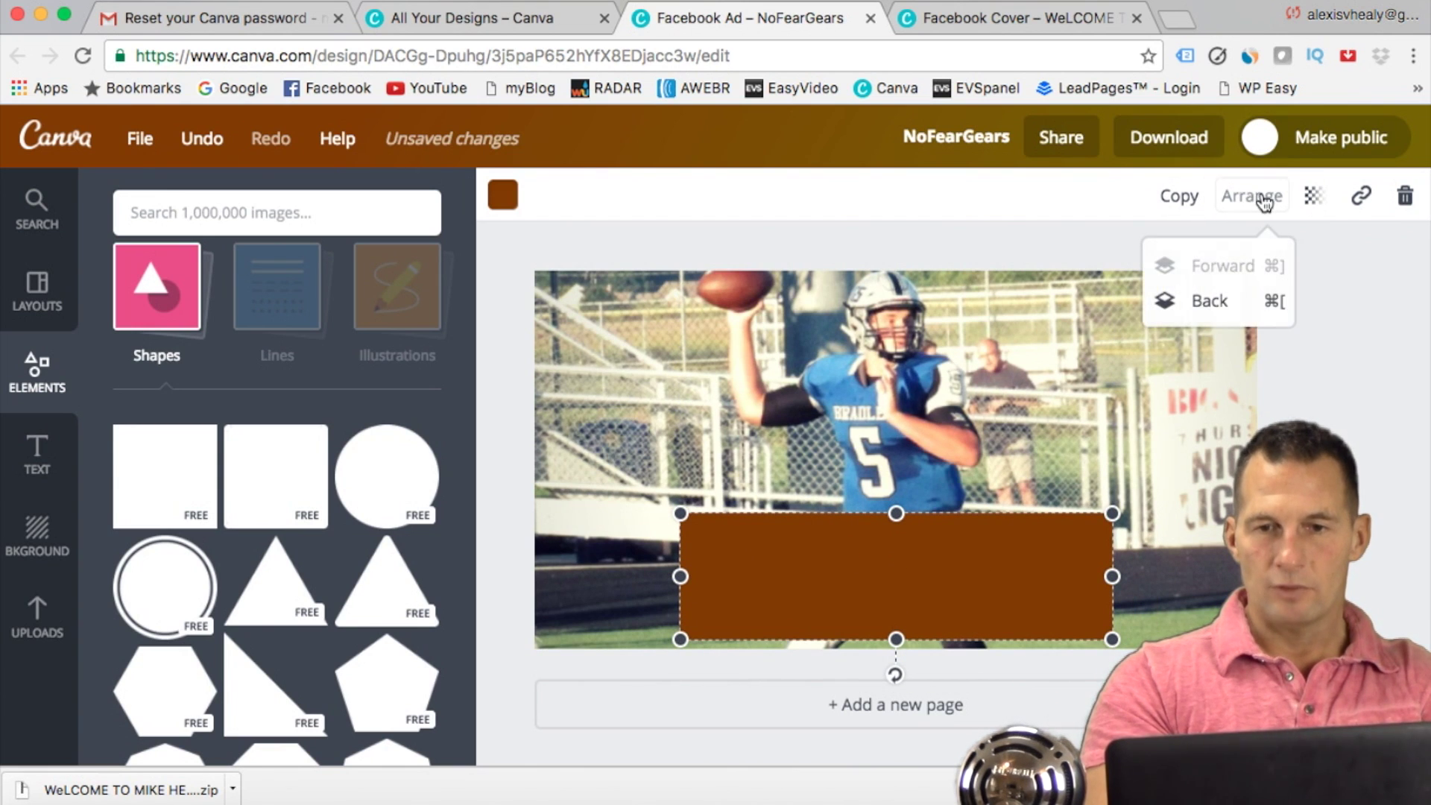
left_click(1211, 301)
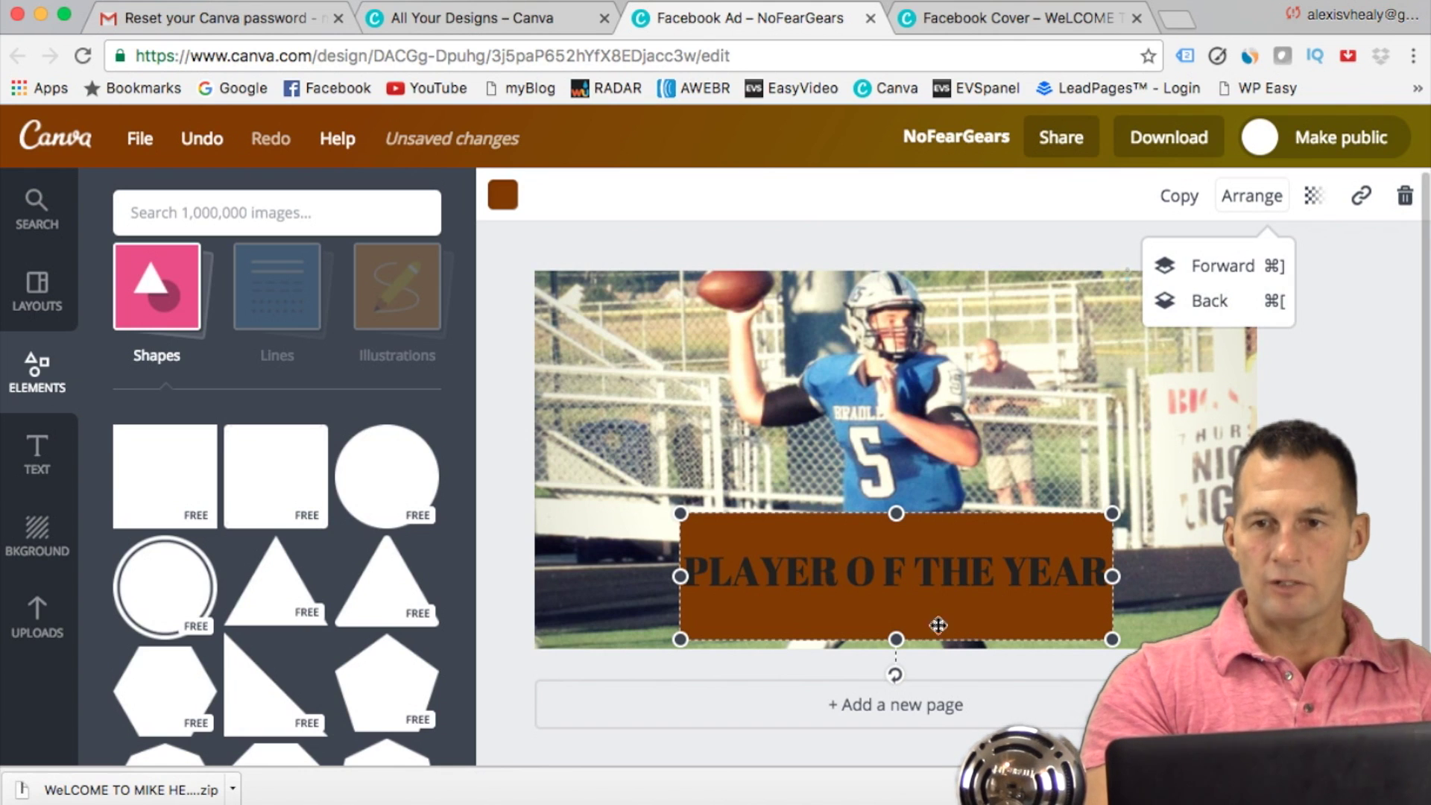
Step: Reduce the brown banner's height from above and below so it fits closely around the "PLAYER OF THE YEAR" heading
left_click_drag(894, 641, 894, 625)
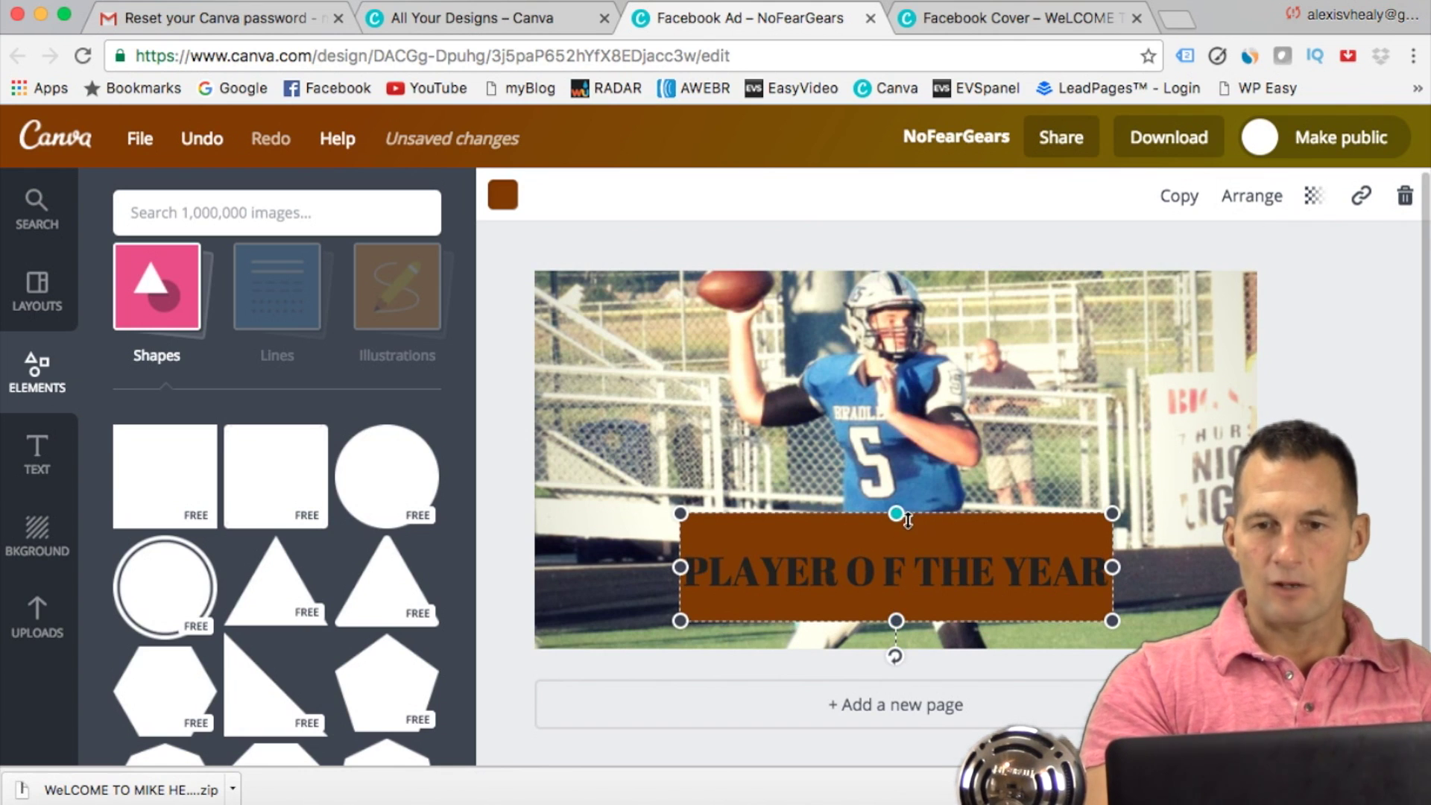
left_click_drag(896, 514, 896, 531)
left_click_drag(894, 624, 895, 617)
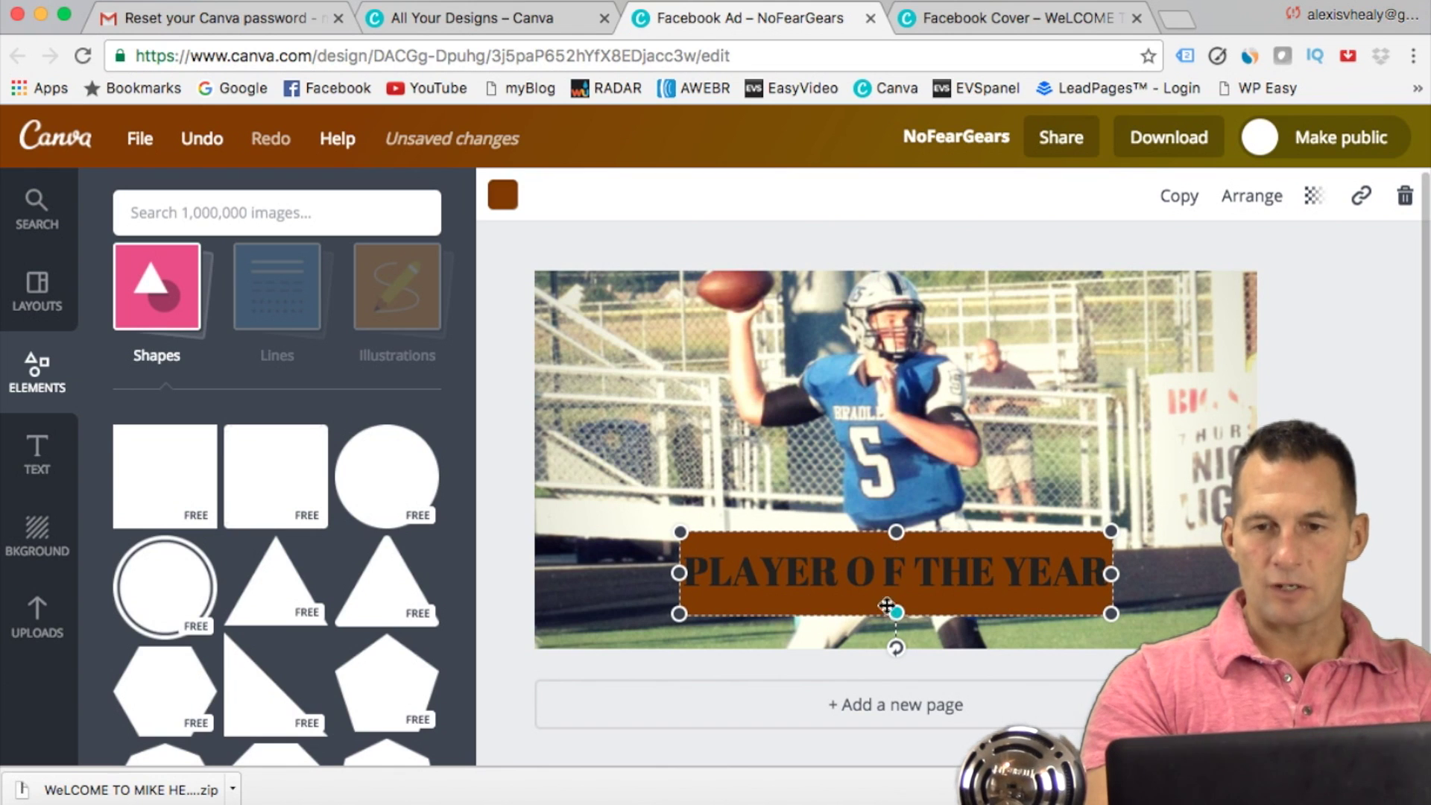
Step: Recolor the banner behind the heading white, set its transparency to 53, and deselect it
left_click(504, 196)
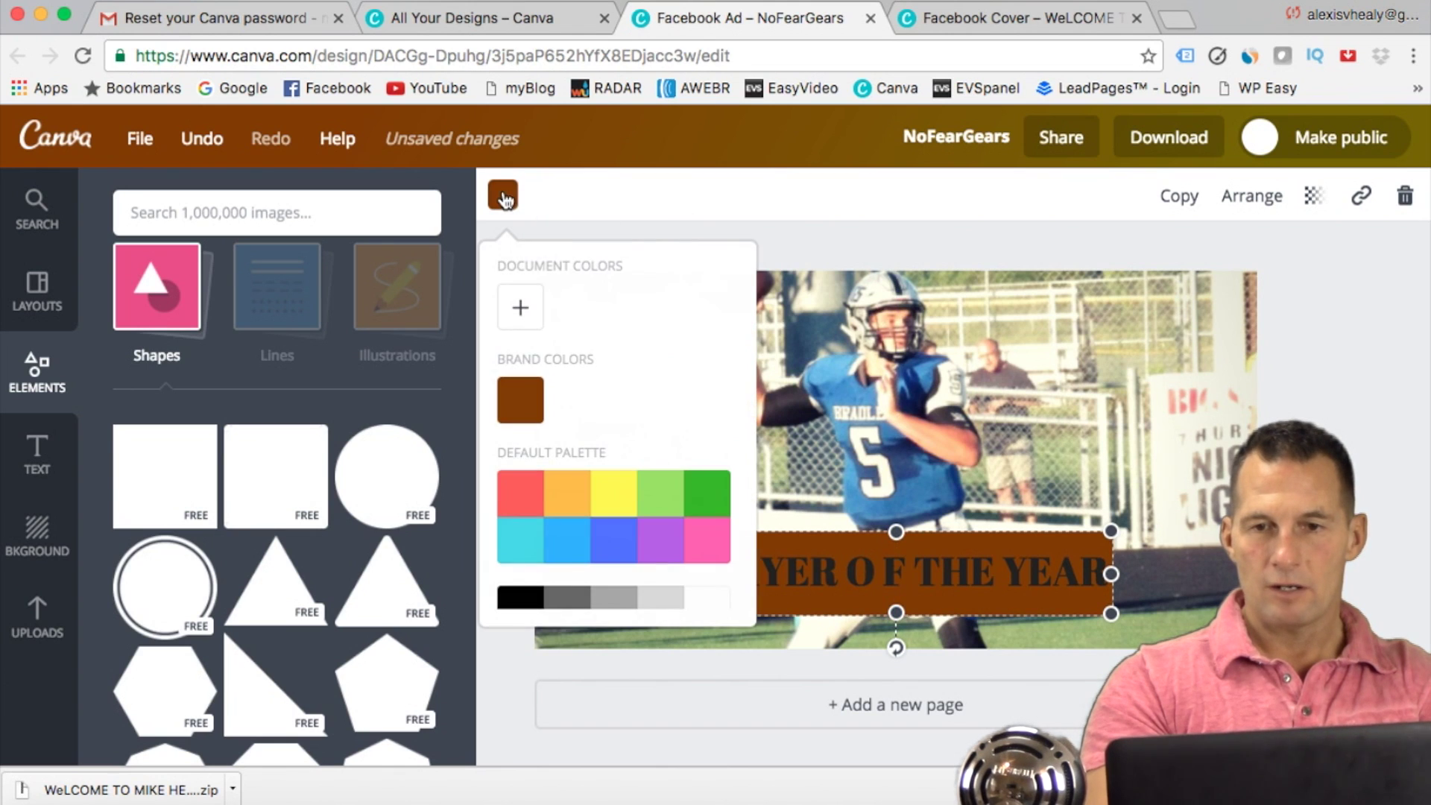
left_click(714, 606)
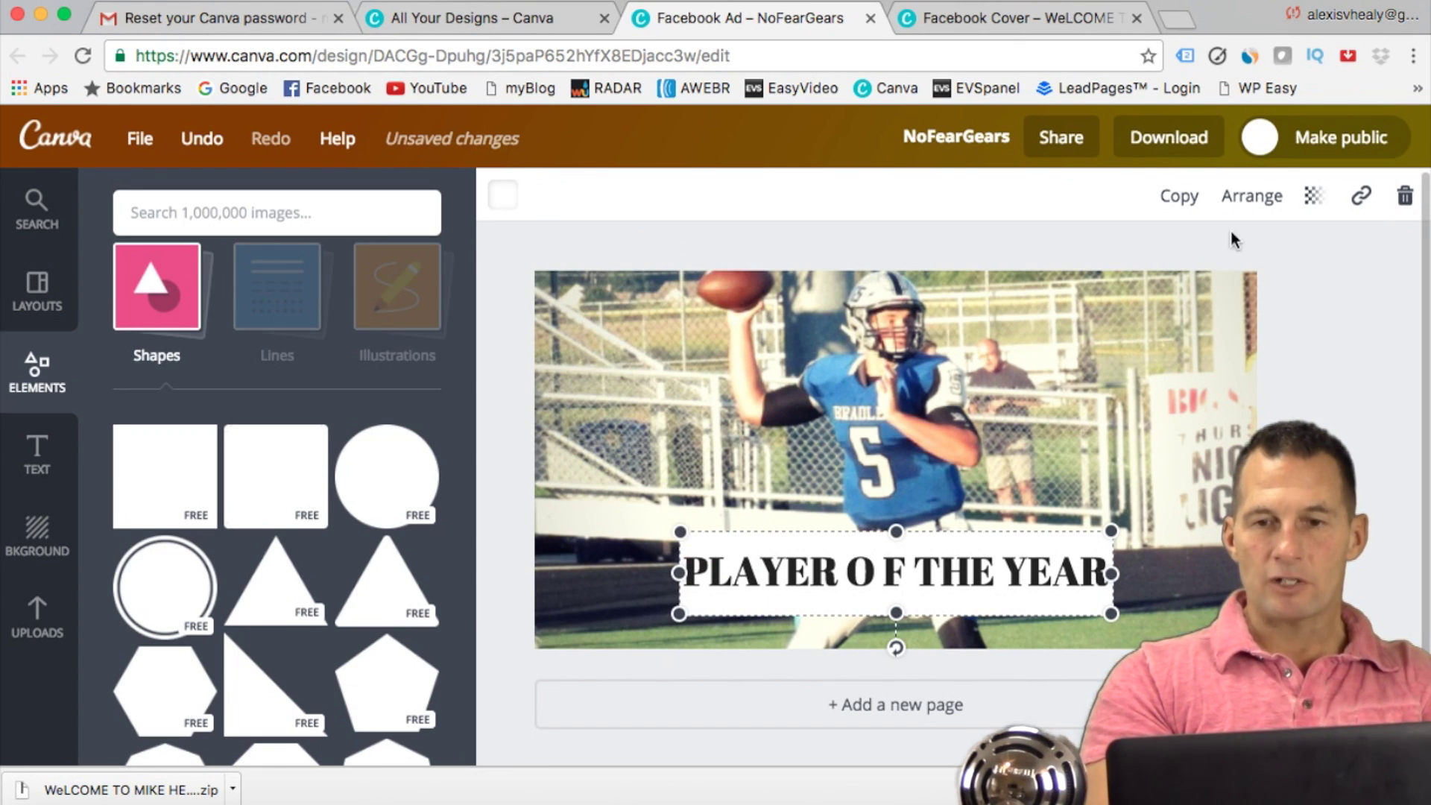
left_click(1314, 202)
left_click_drag(1250, 273, 1186, 276)
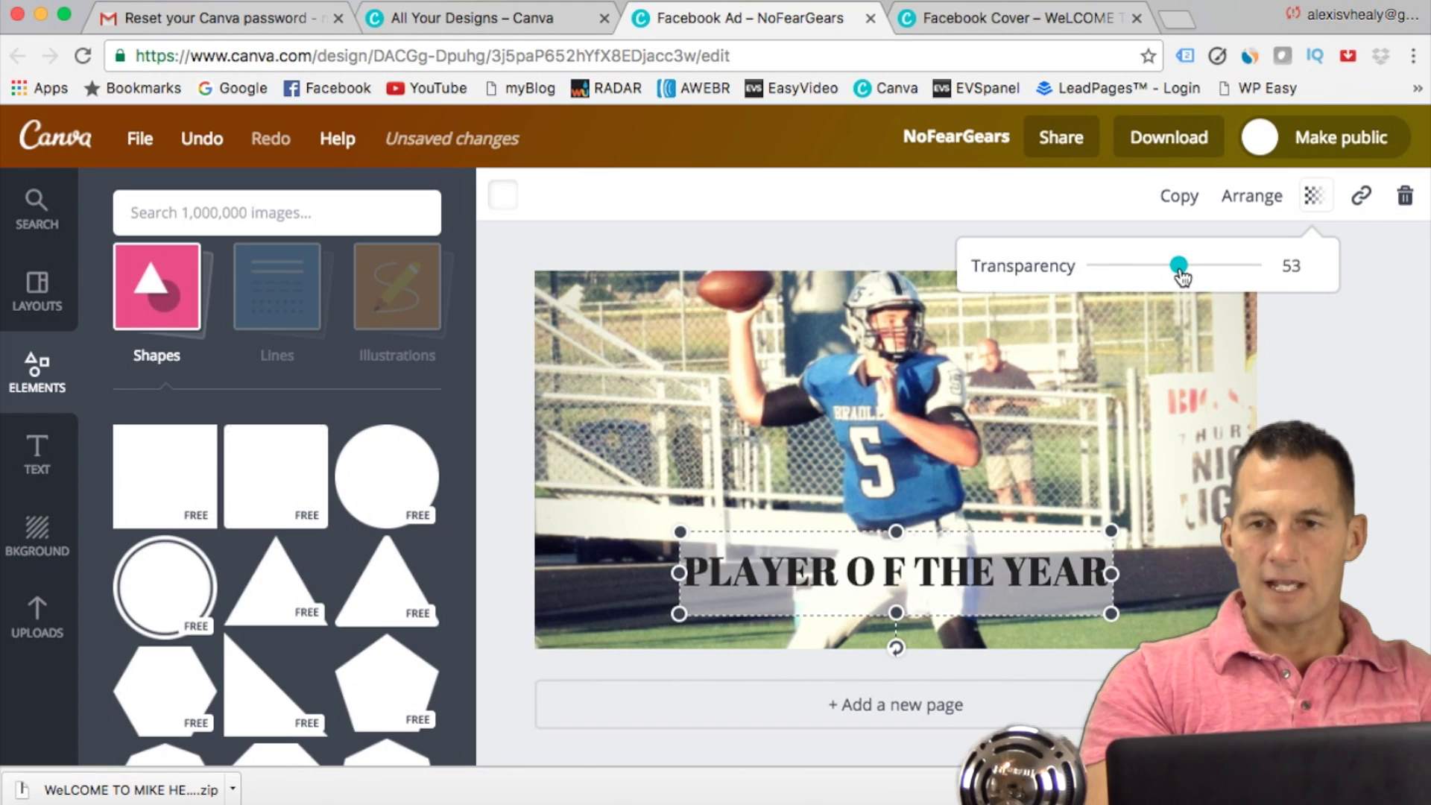
left_click(1349, 375)
left_click(1361, 404)
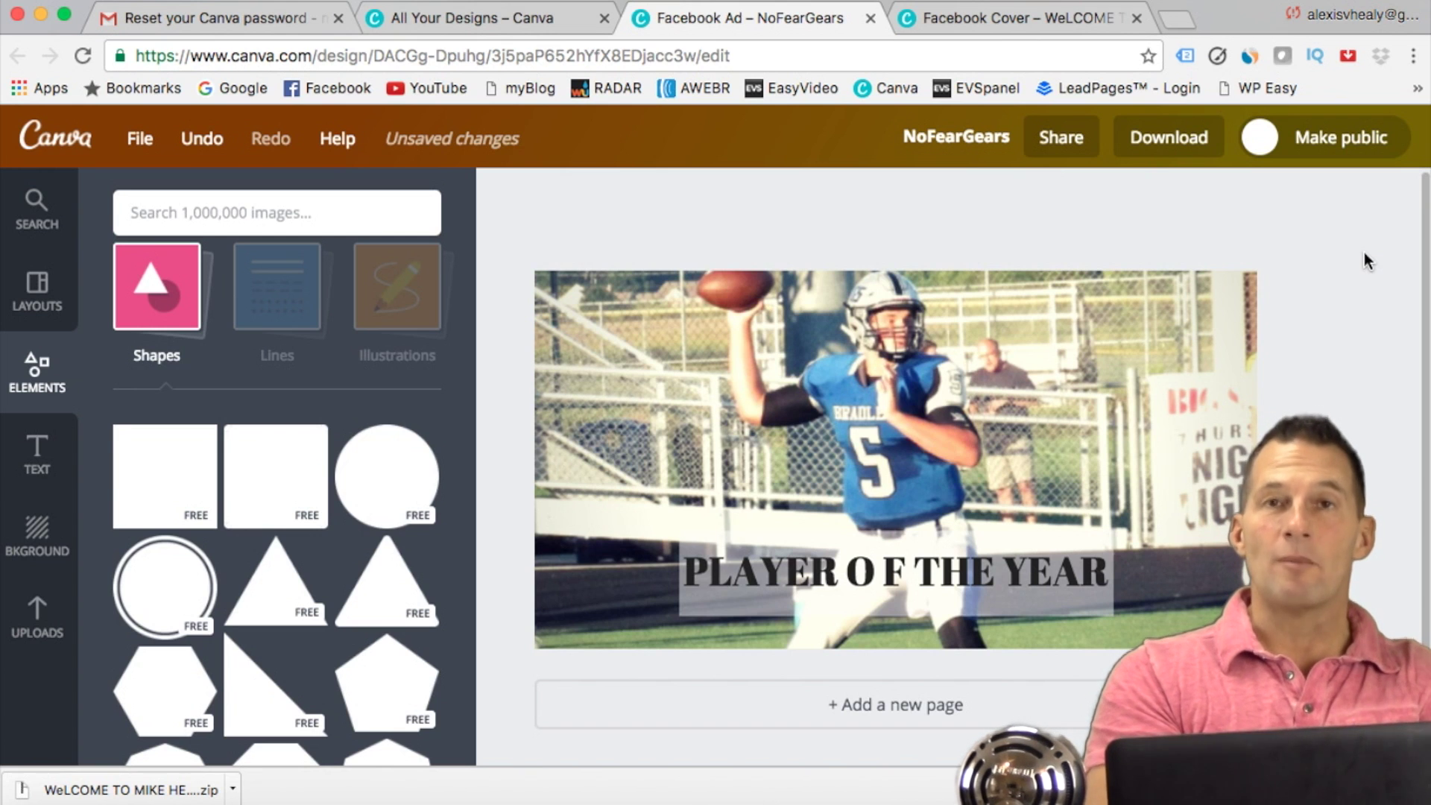
Step: Switch to the All Your Designs page, close the full list of design types, and browse the saved designs
left_click(524, 16)
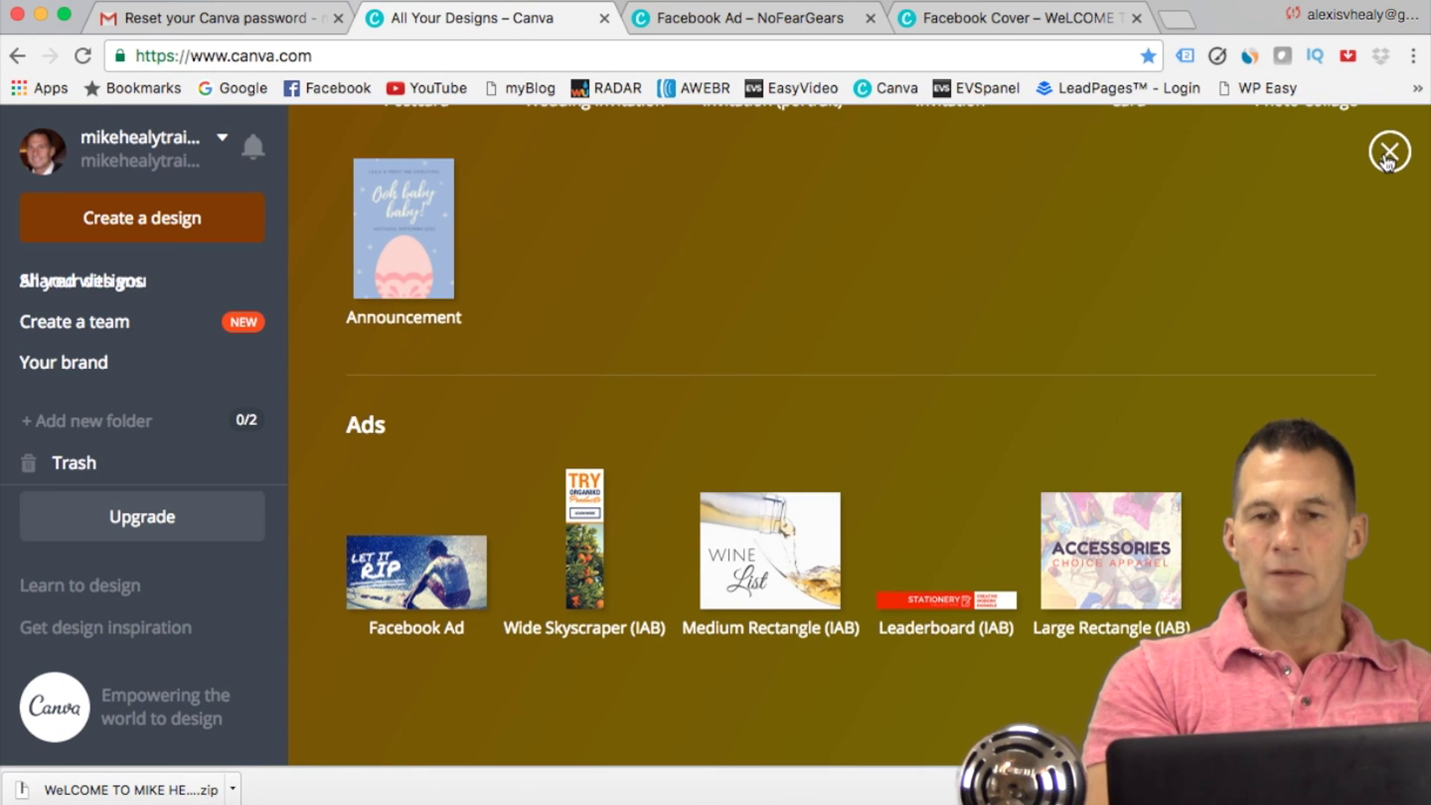
left_click(1388, 153)
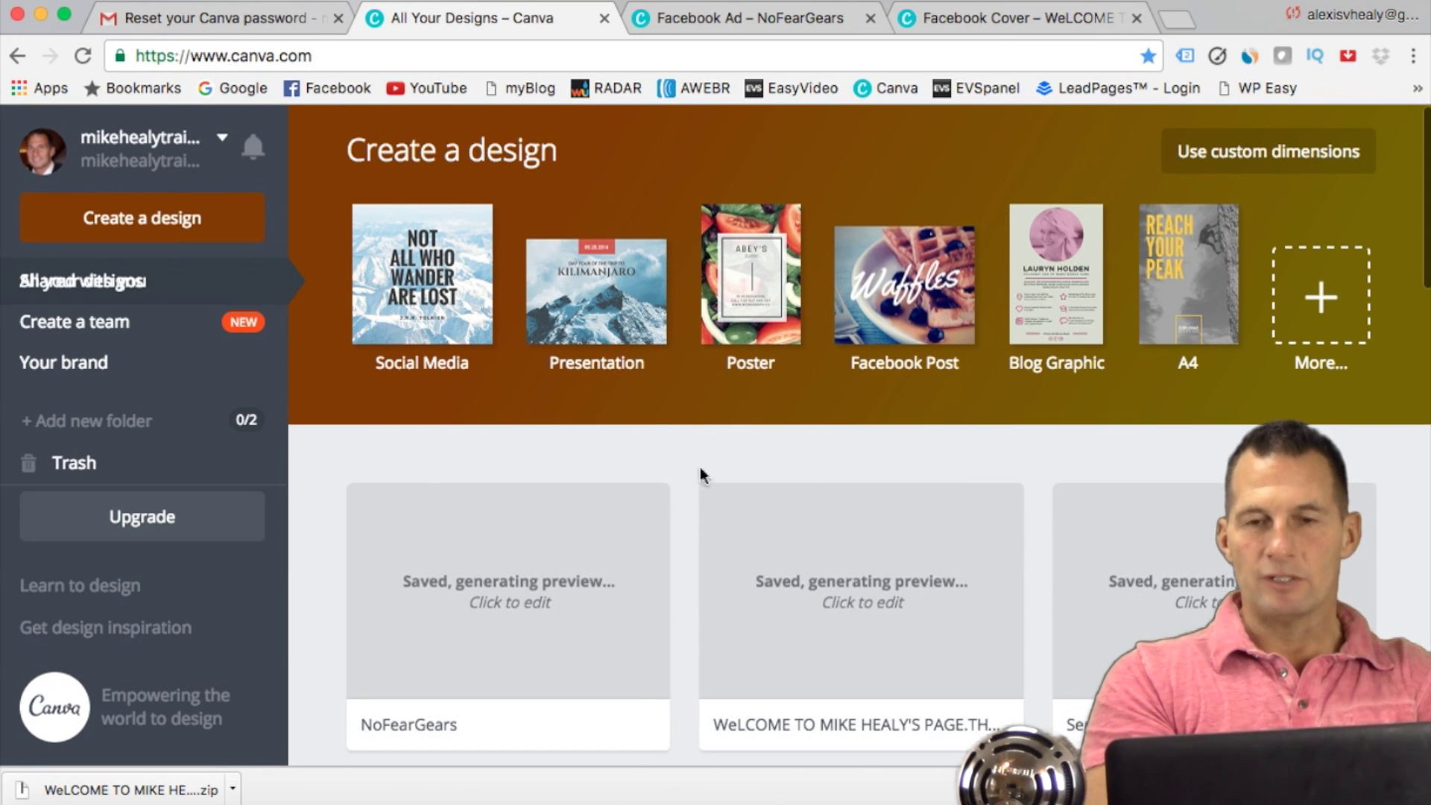
scroll(675, 521, "down", 10)
scroll(673, 521, "down", 6)
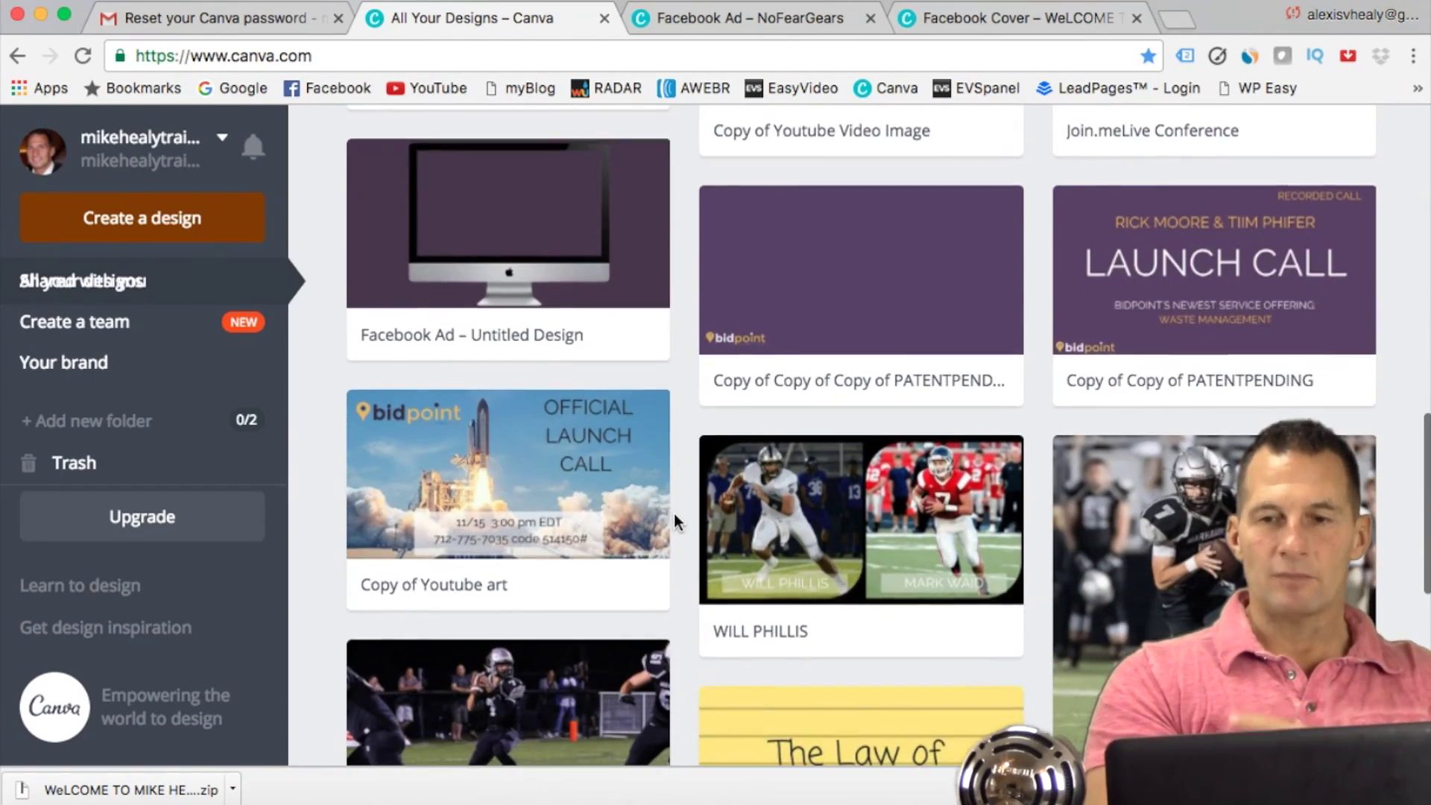
scroll(673, 518, "down", 3)
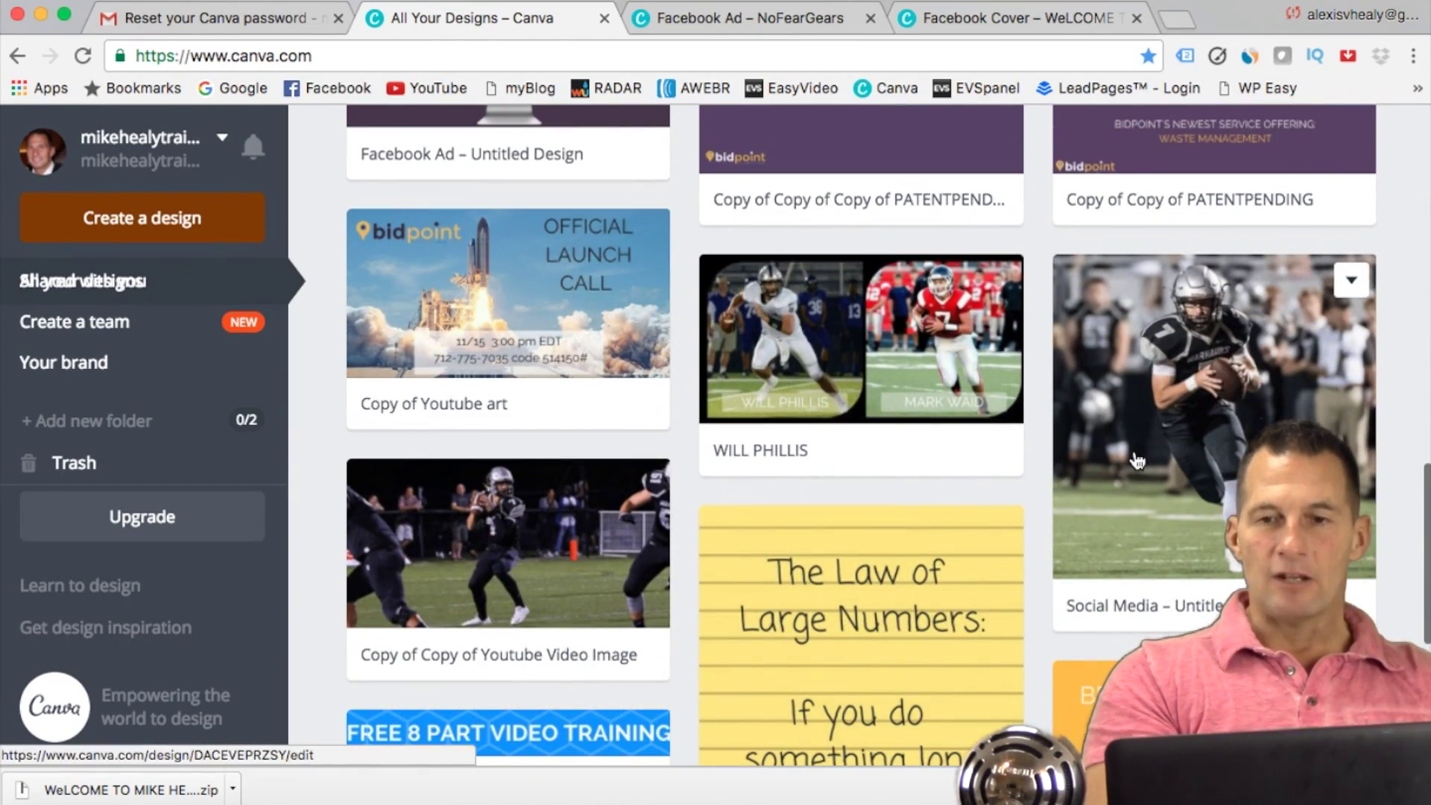
scroll(1137, 460, "down", 1)
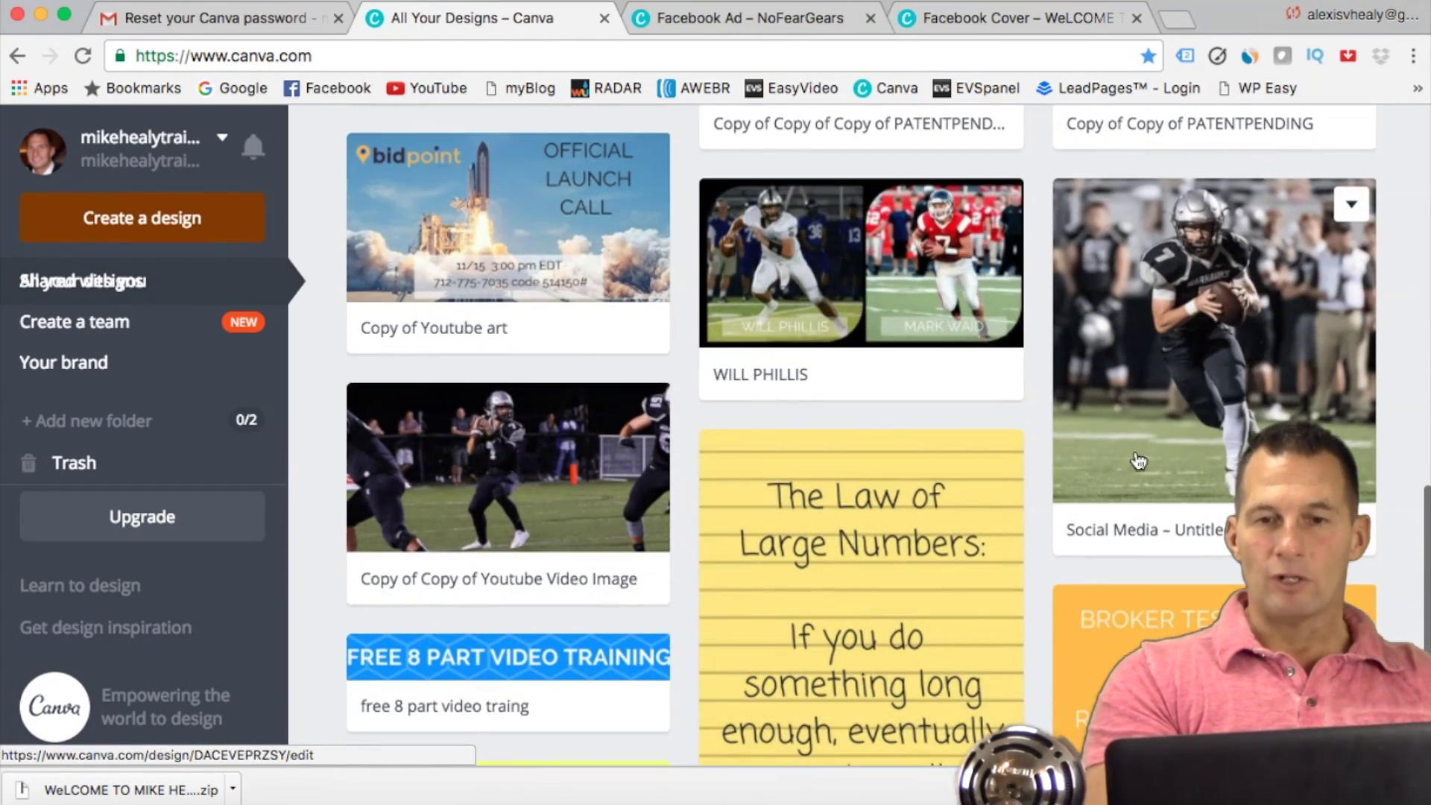
Step: Try to make a copy of the untitled Social Media design showing the running football player
left_click(1352, 211)
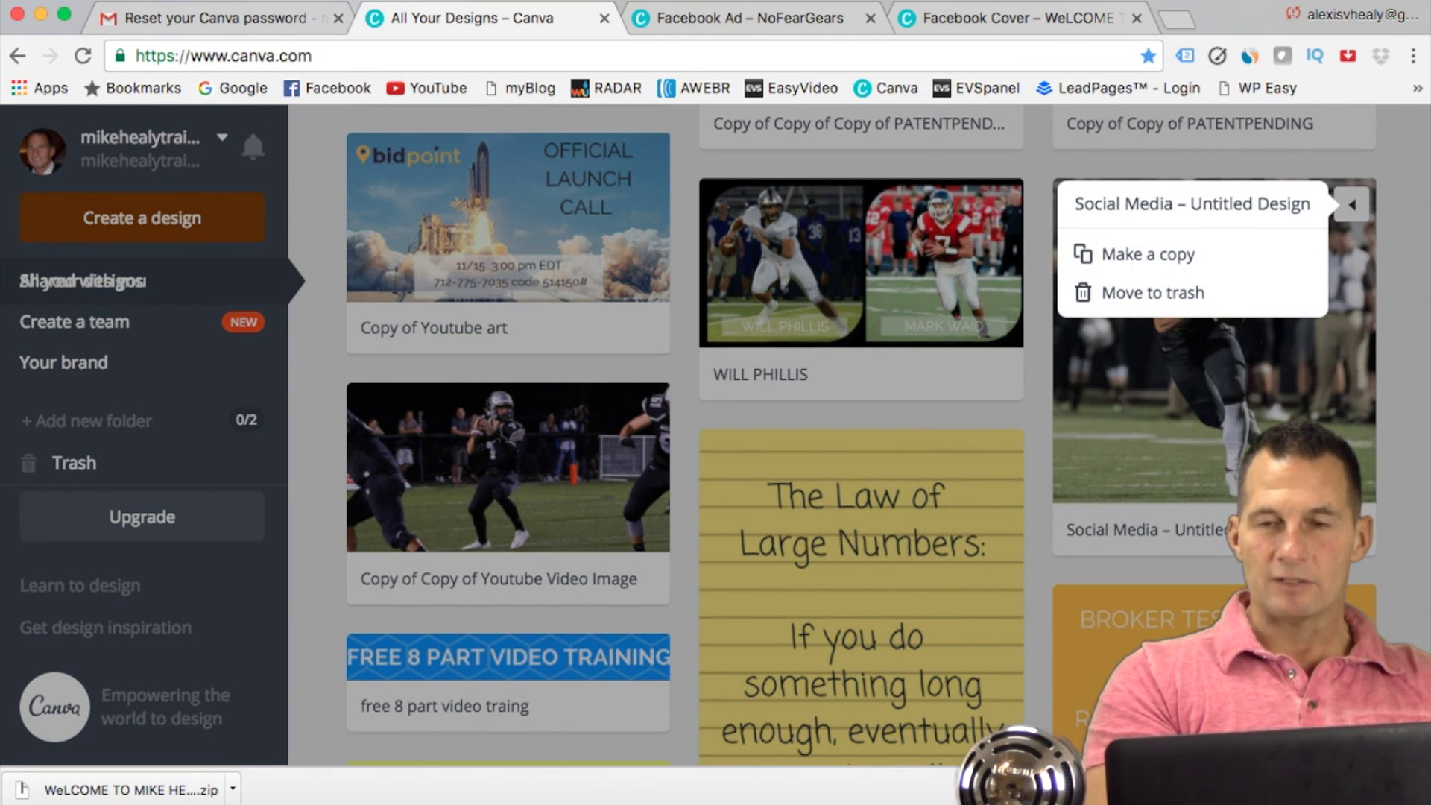
left_click(1177, 253)
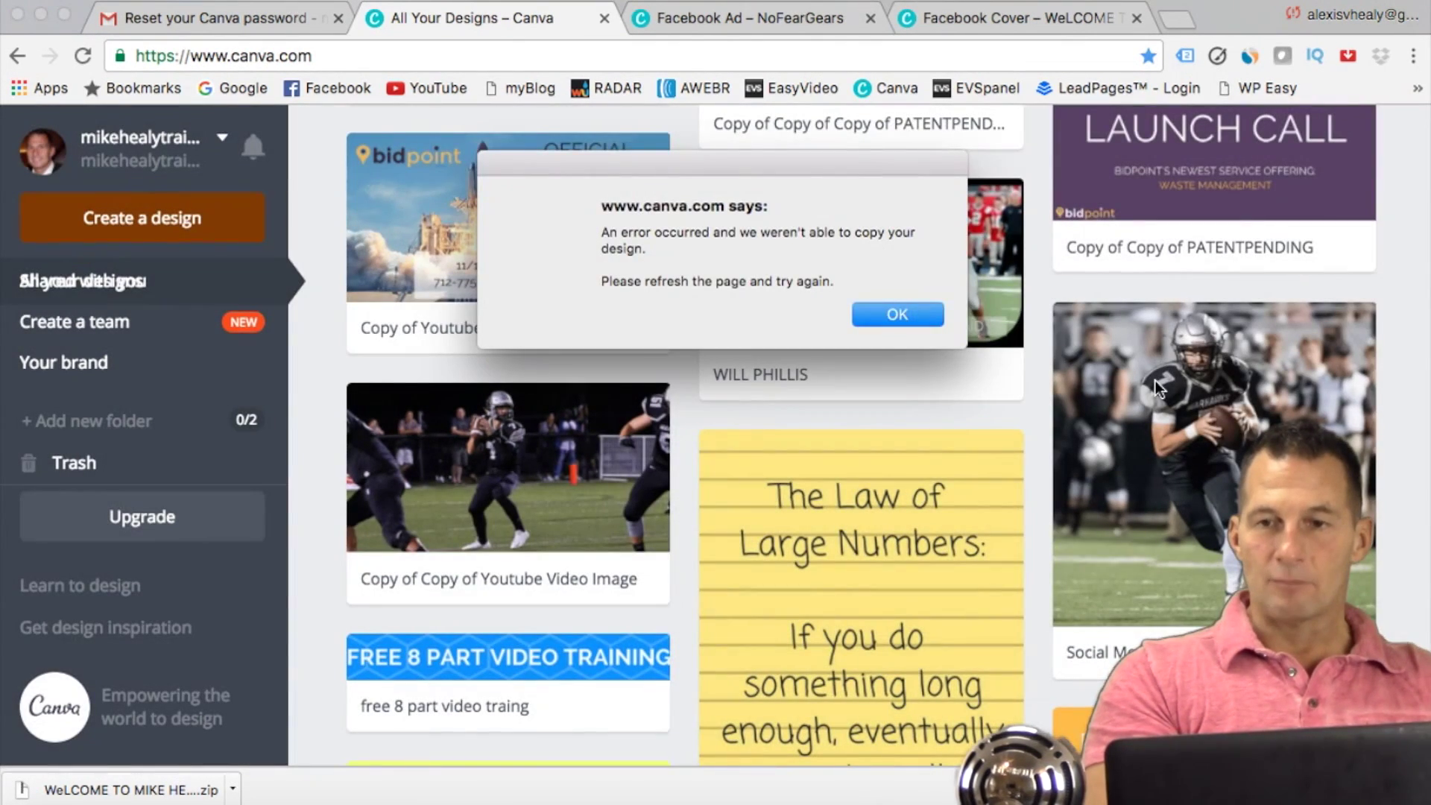
left_click(896, 314)
scroll(1196, 403, "up", 10)
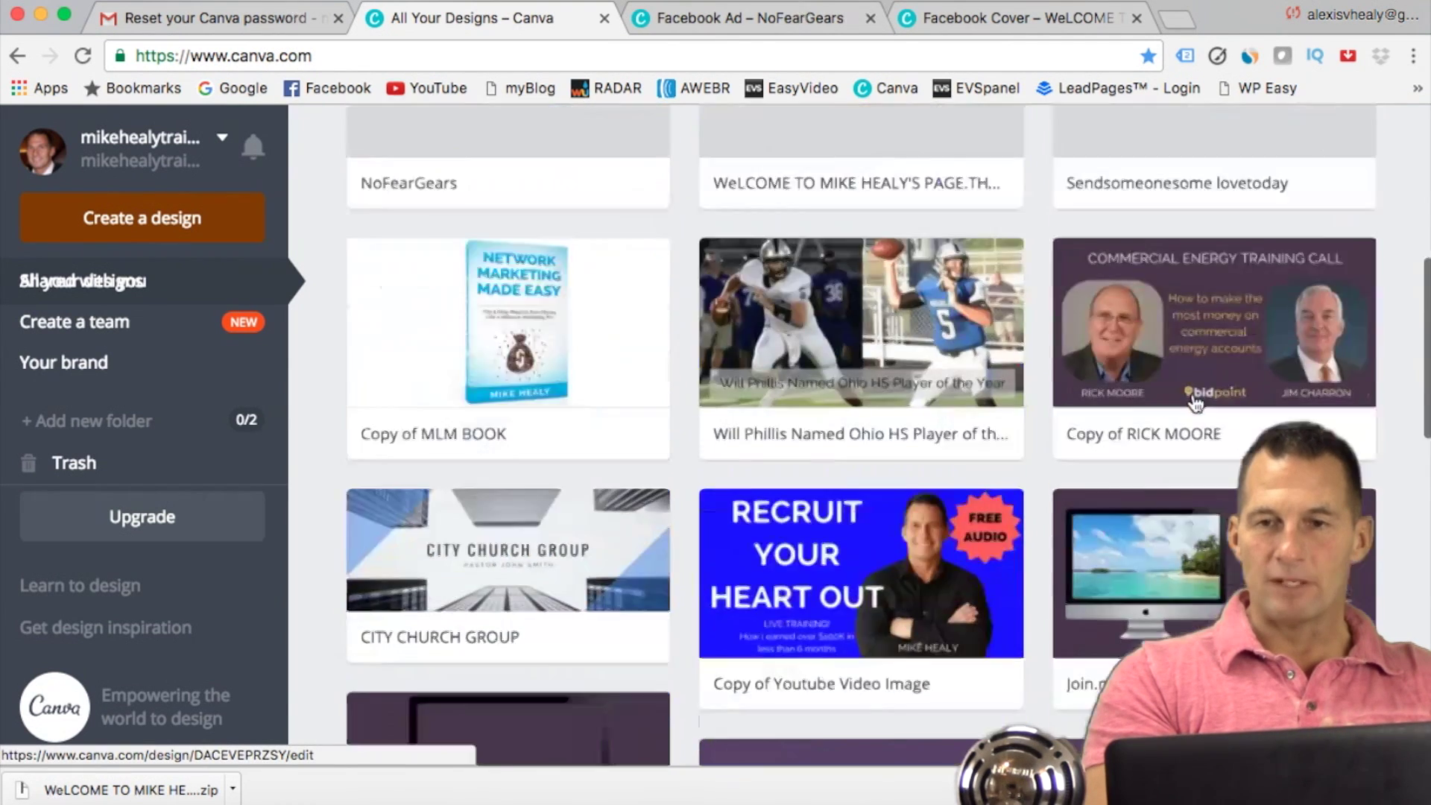
scroll(1196, 403, "up", 2)
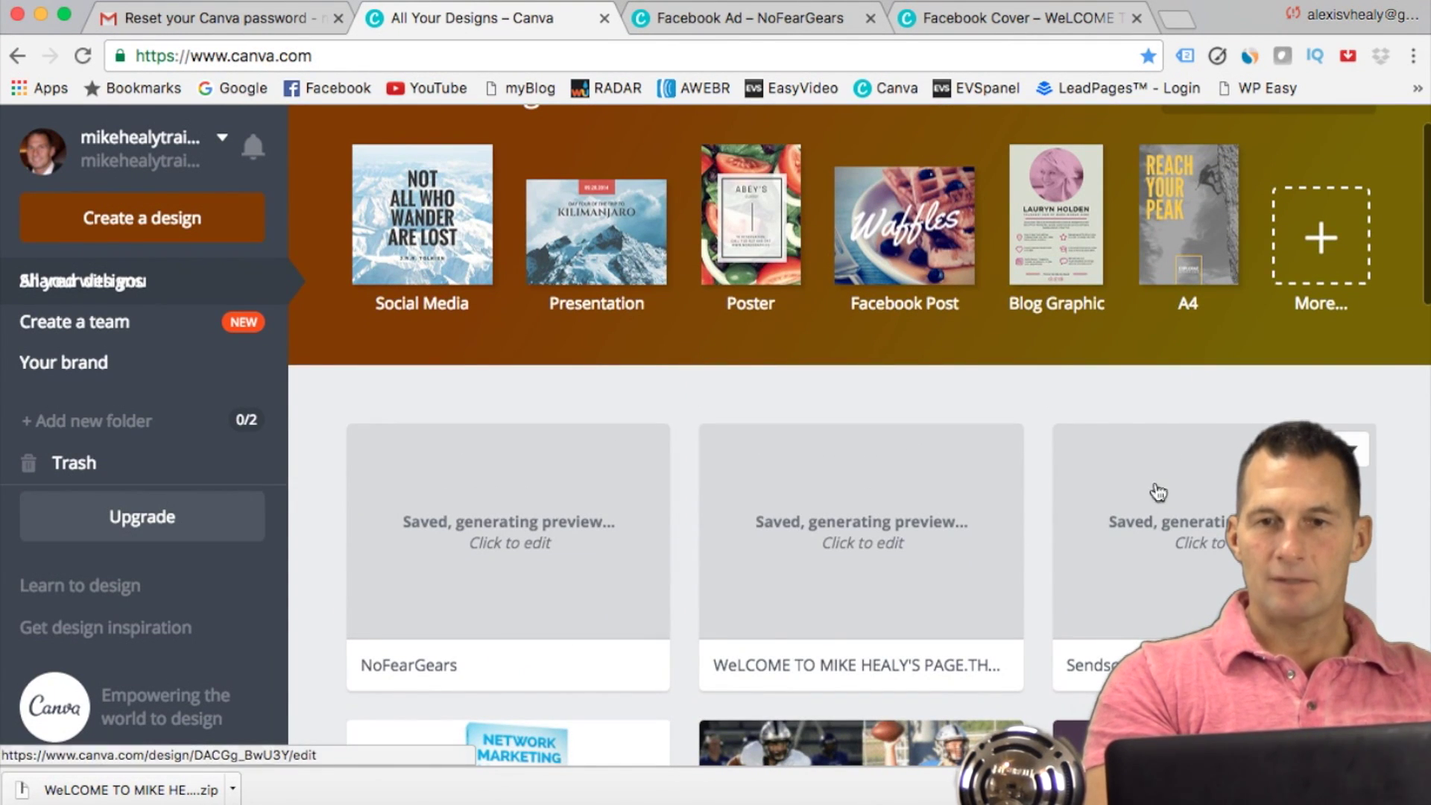
Step: Close the Facebook Cover and Facebook Ad design pages, leaving the ad despite its unsaved changes
left_click(1017, 15)
left_click(1136, 18)
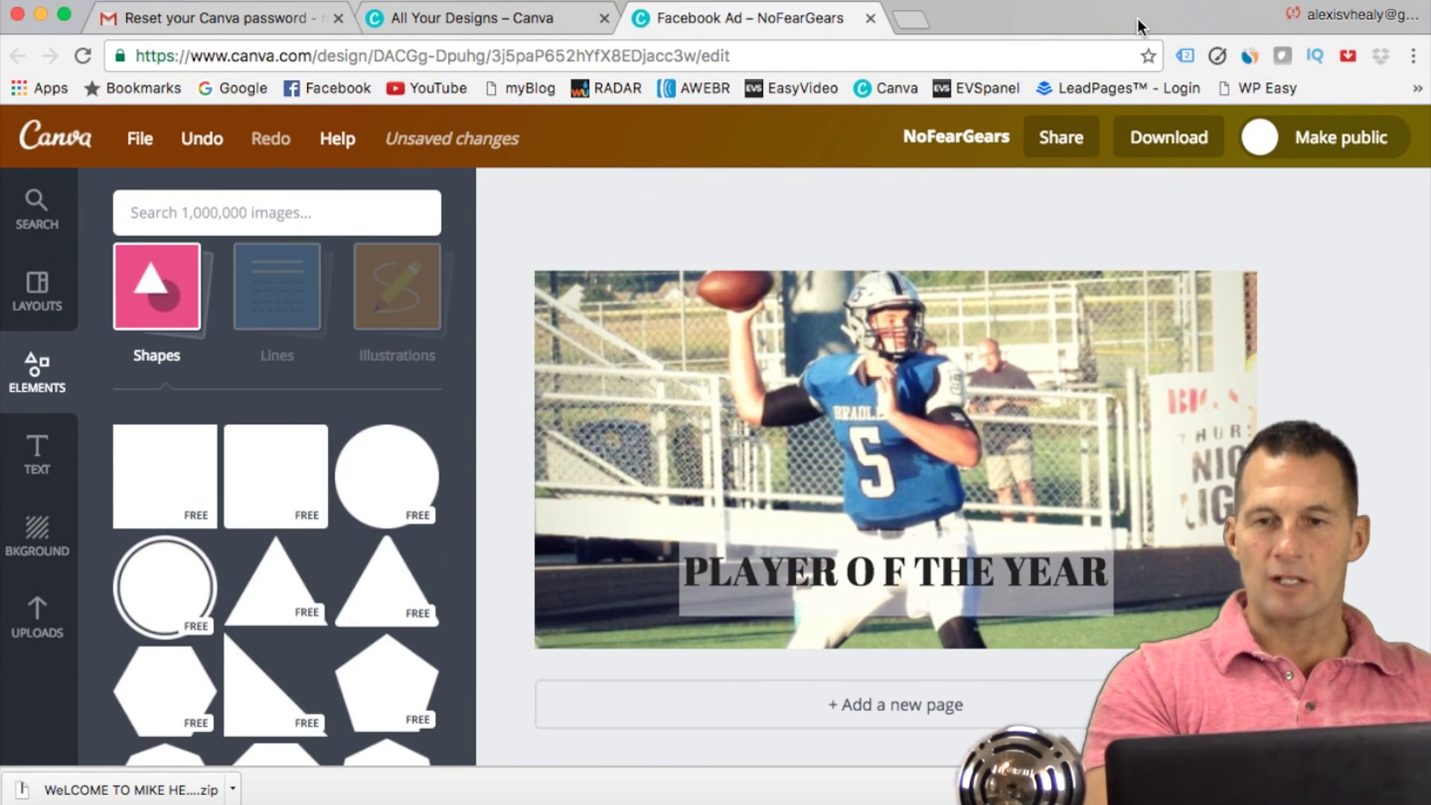
left_click(870, 18)
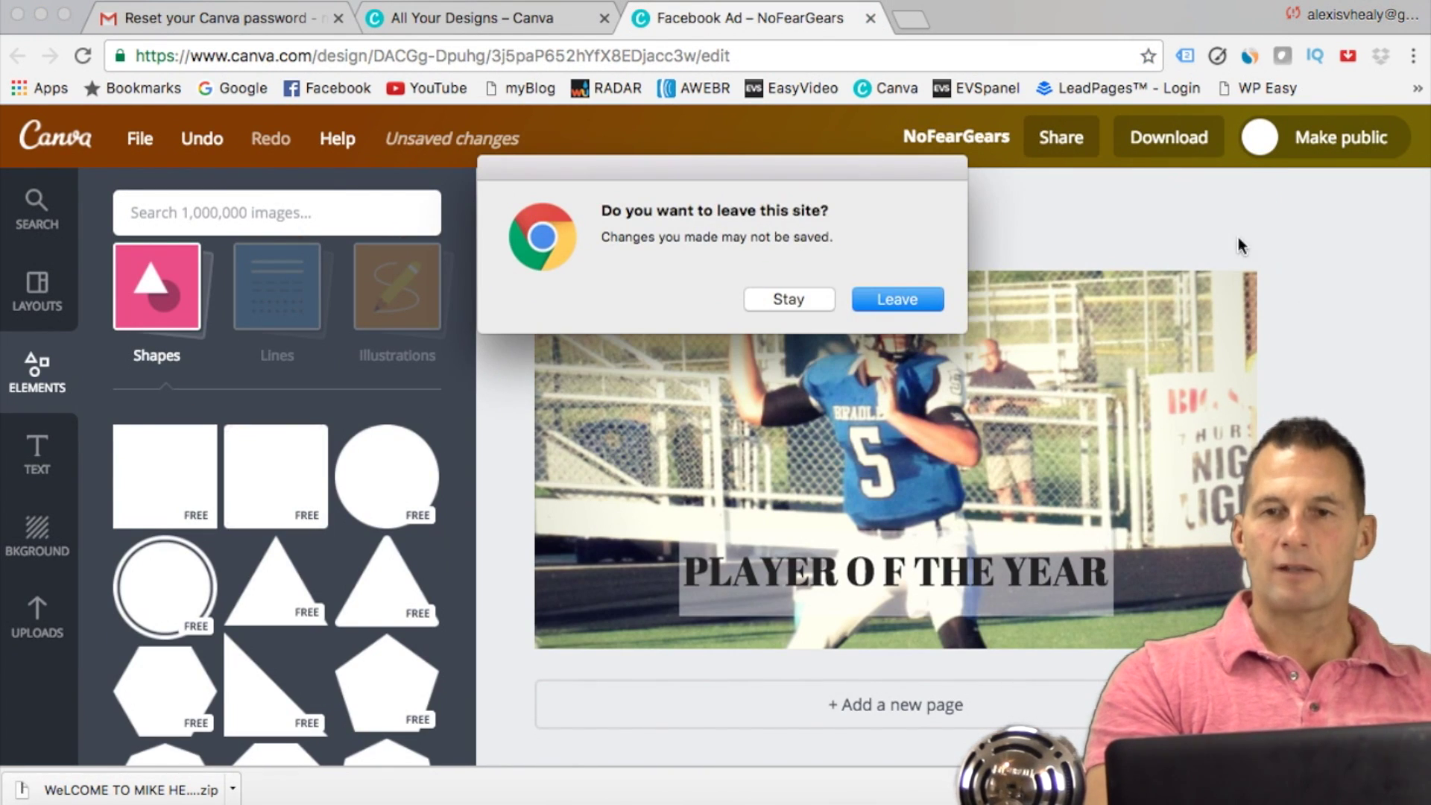
left_click(890, 300)
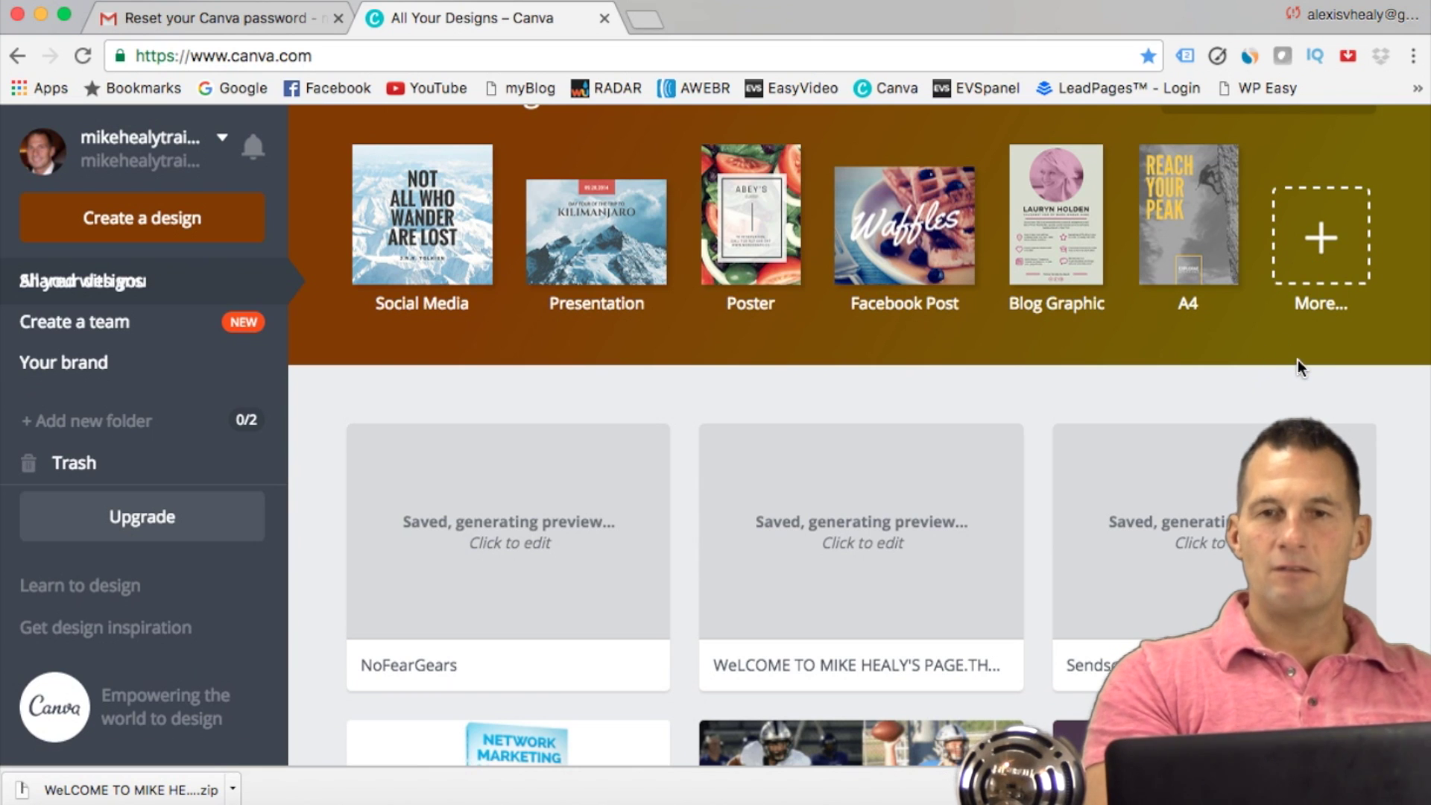